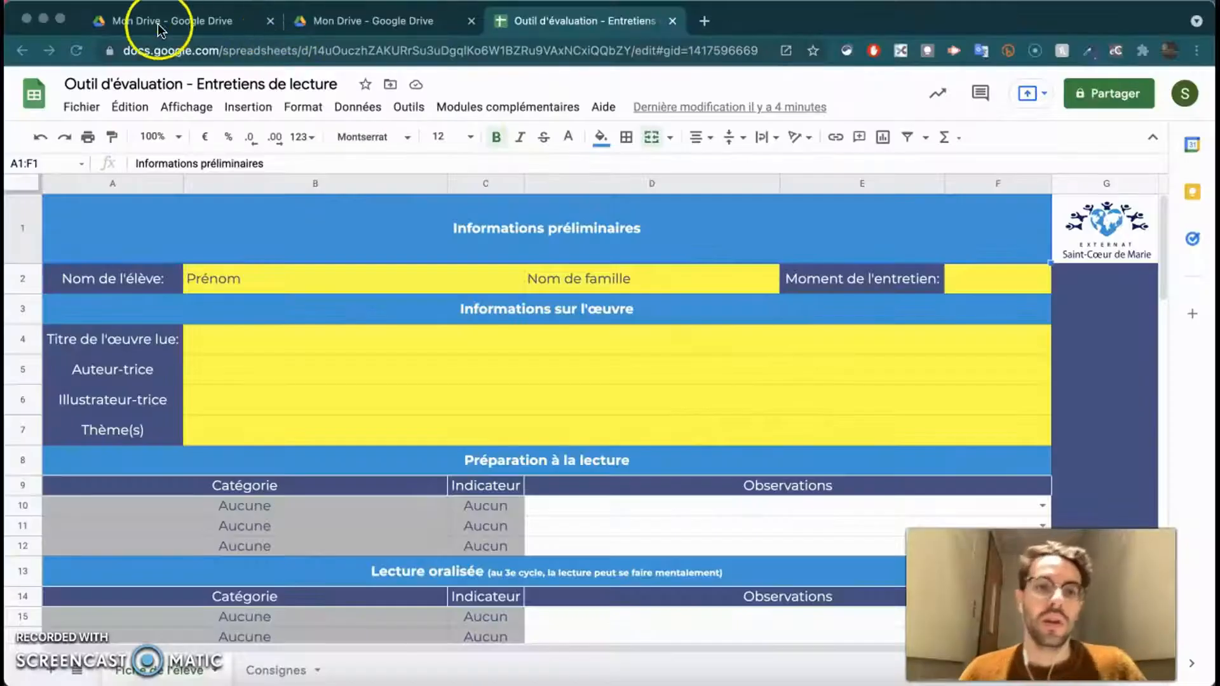
- Leave the evaluation spreadsheet by switching to the Mon Drive browser tab
{"action": "left_click", "coordinate": [167, 23]}
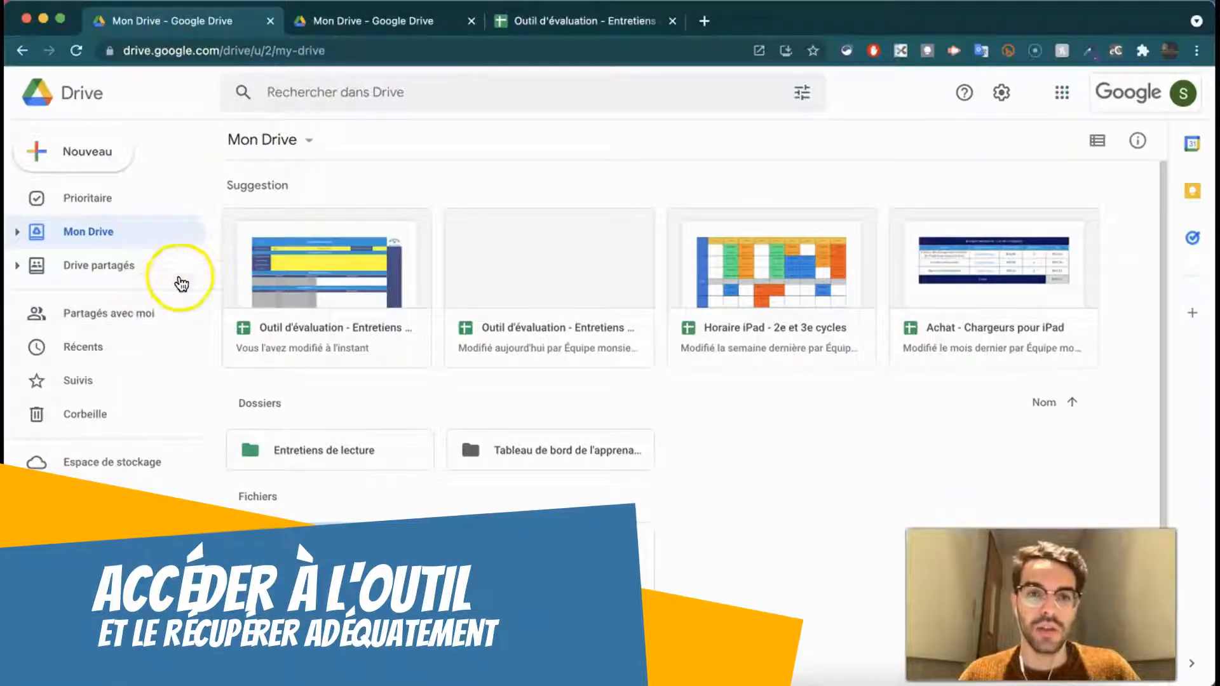
- Browse the Enseignants shared drive into 2e cycle › Lecture-écriture and select the evaluation spreadsheet
{"action": "left_click", "coordinate": [152, 267]}
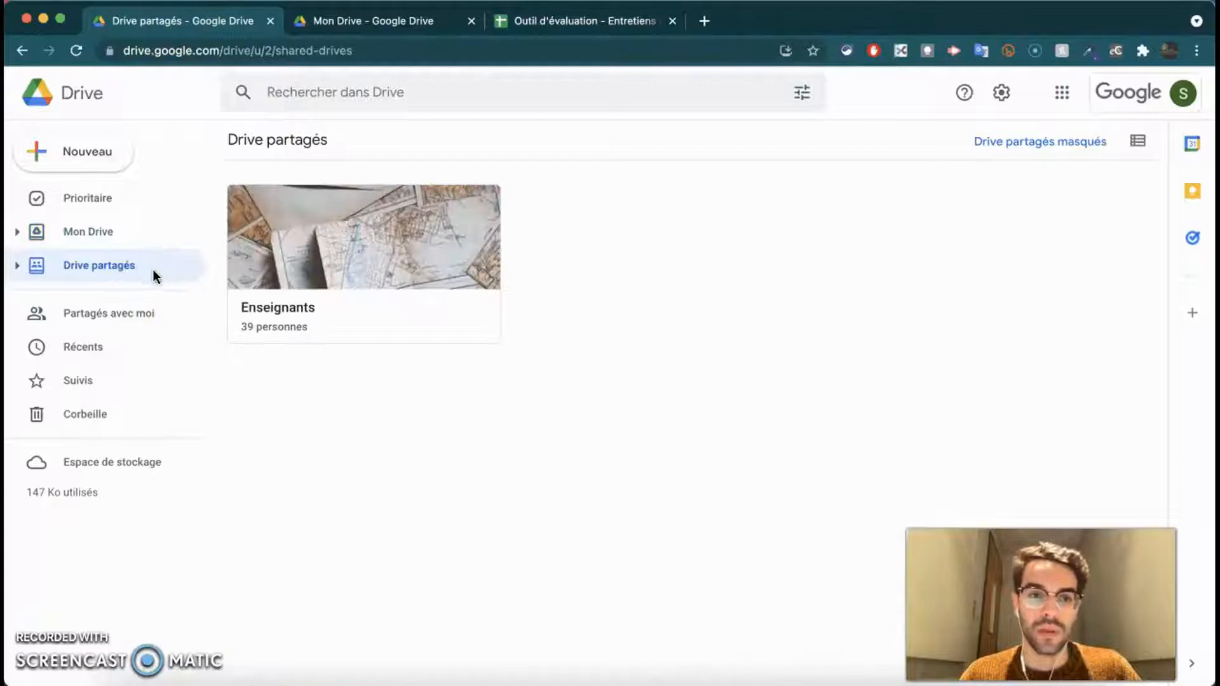
{"action": "double_click", "coordinate": [363, 247]}
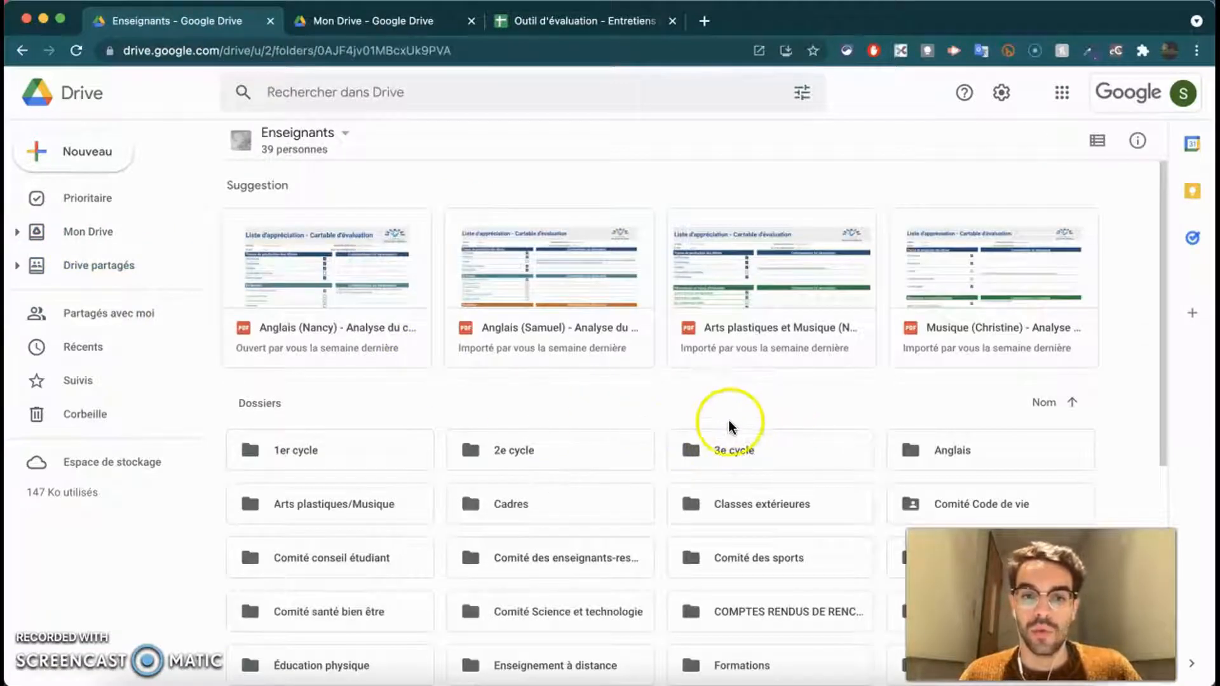
{"action": "scroll", "coordinate": [711, 432], "scroll_direction": "down", "scroll_amount": 1}
{"action": "double_click", "coordinate": [562, 435]}
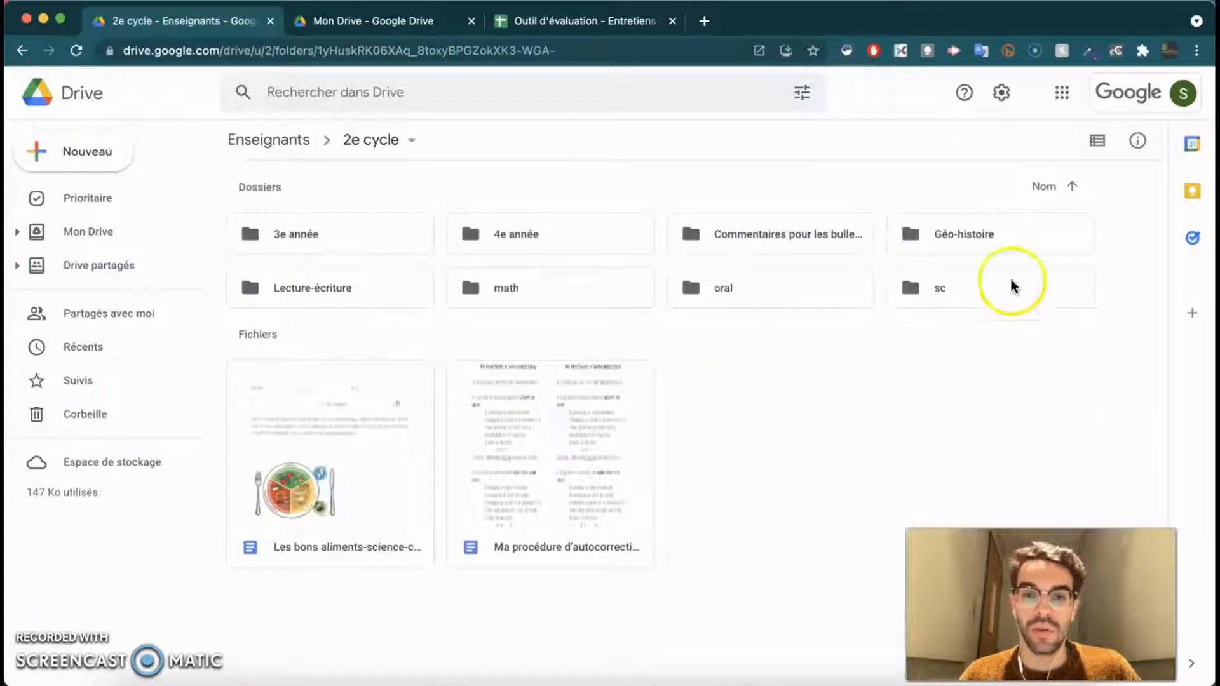
{"action": "double_click", "coordinate": [300, 281]}
{"action": "left_click", "coordinate": [952, 311]}
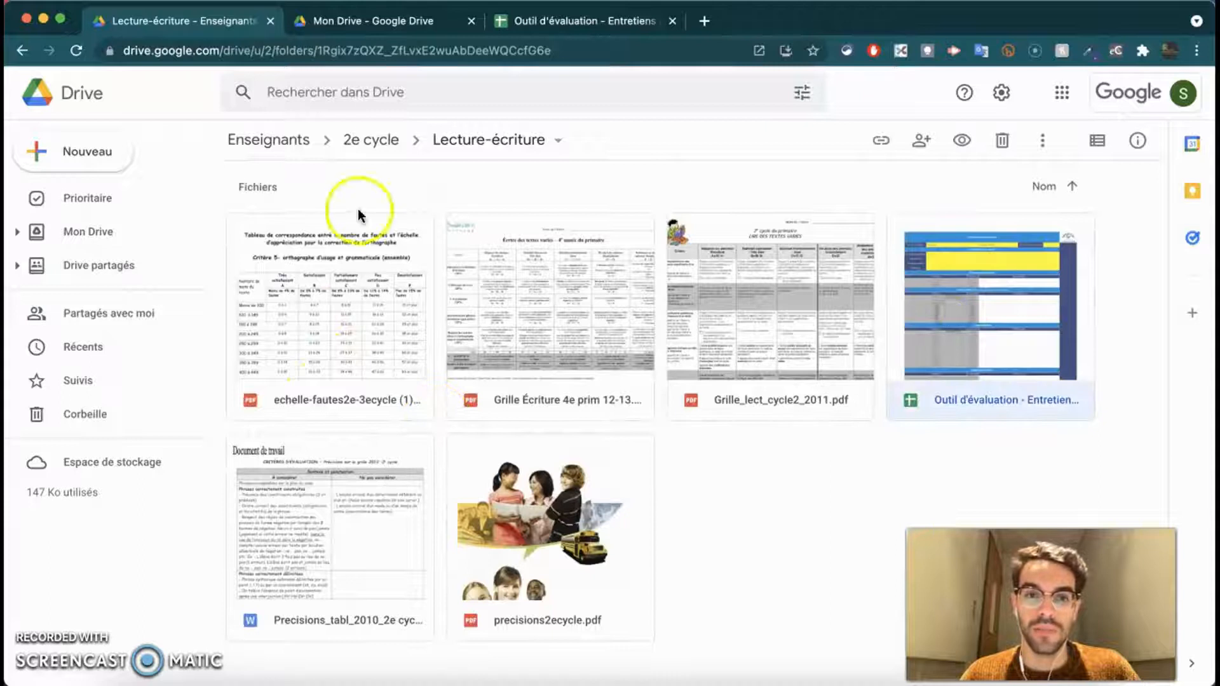
- Go back to Enseignants and open 3e cycle › fr-lecture instead
{"action": "left_click", "coordinate": [254, 134]}
{"action": "left_click", "coordinate": [750, 451]}
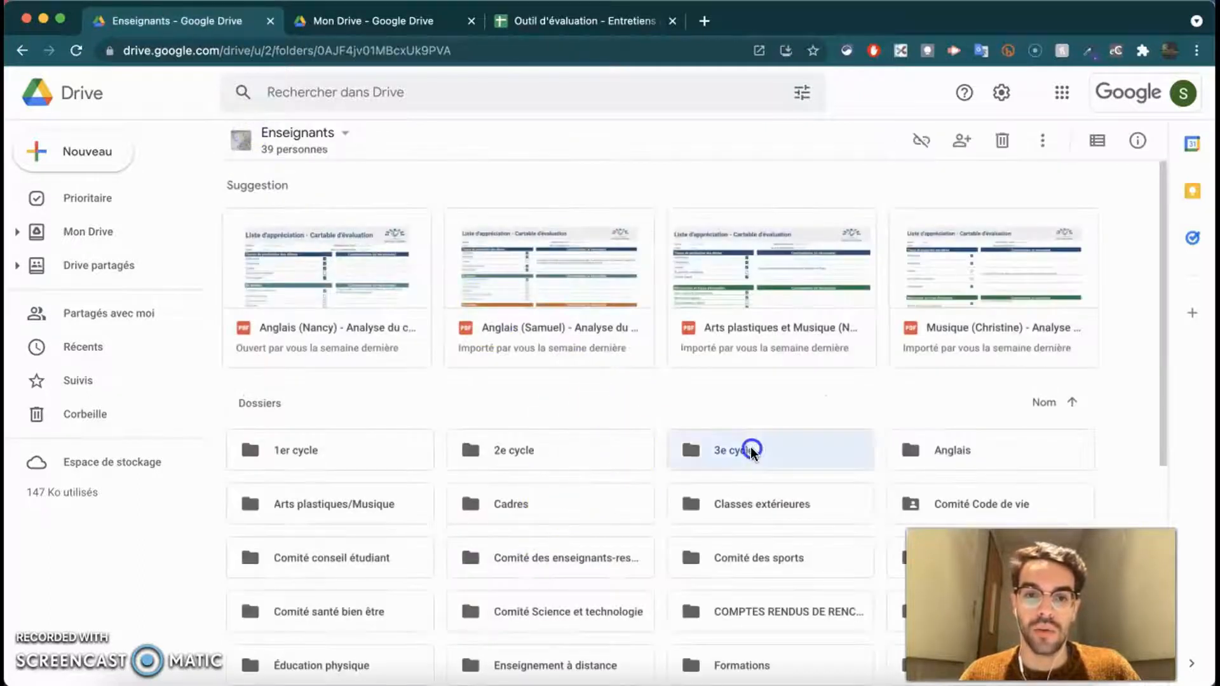
{"action": "double_click", "coordinate": [751, 451]}
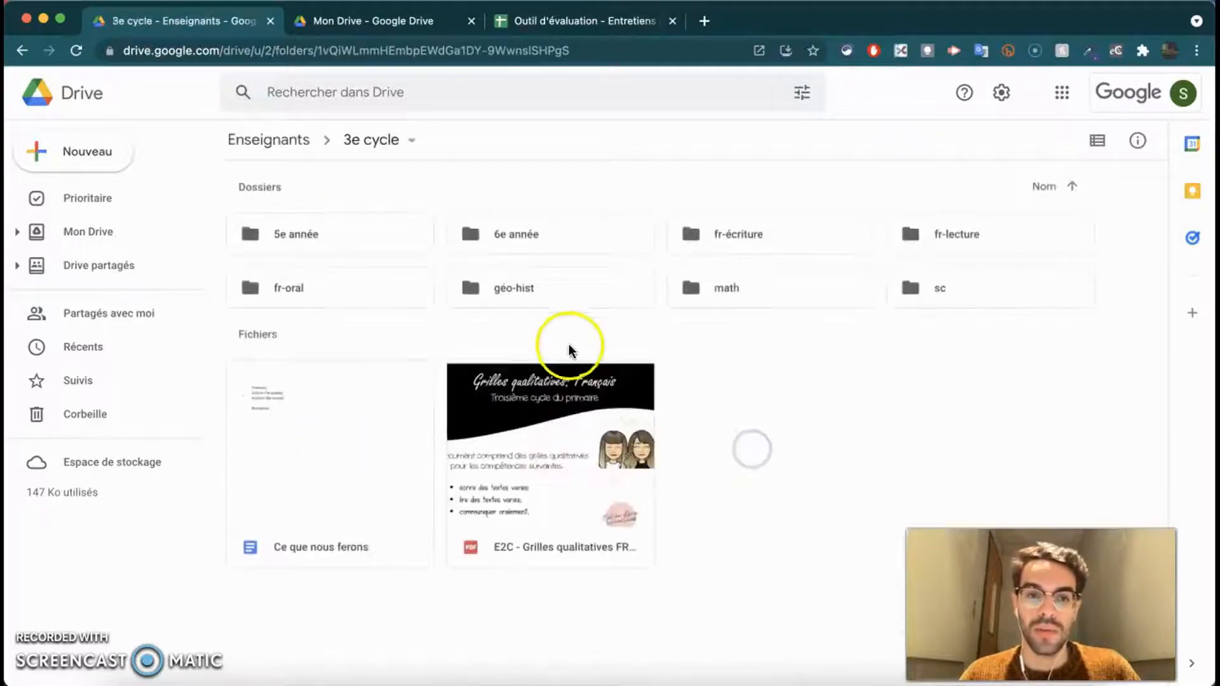
{"action": "double_click", "coordinate": [949, 236]}
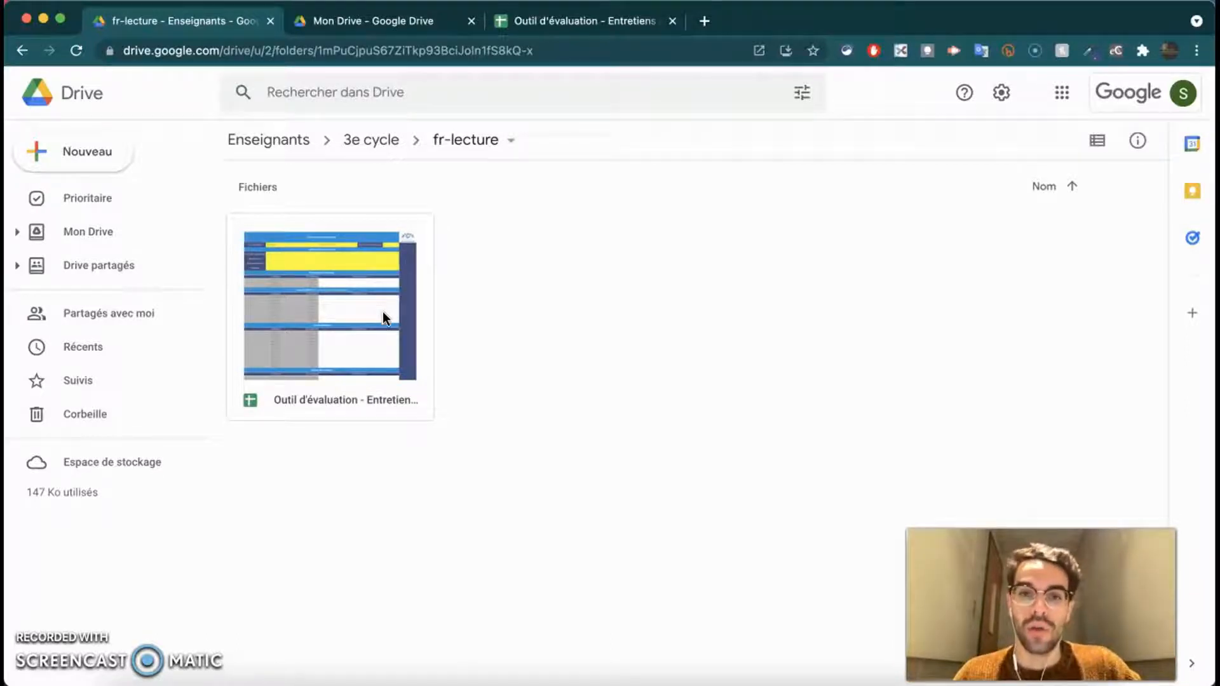
- Download the Outil d'évaluation spreadsheet from fr-lecture as an .xlsx file
{"action": "right_click", "coordinate": [389, 319]}
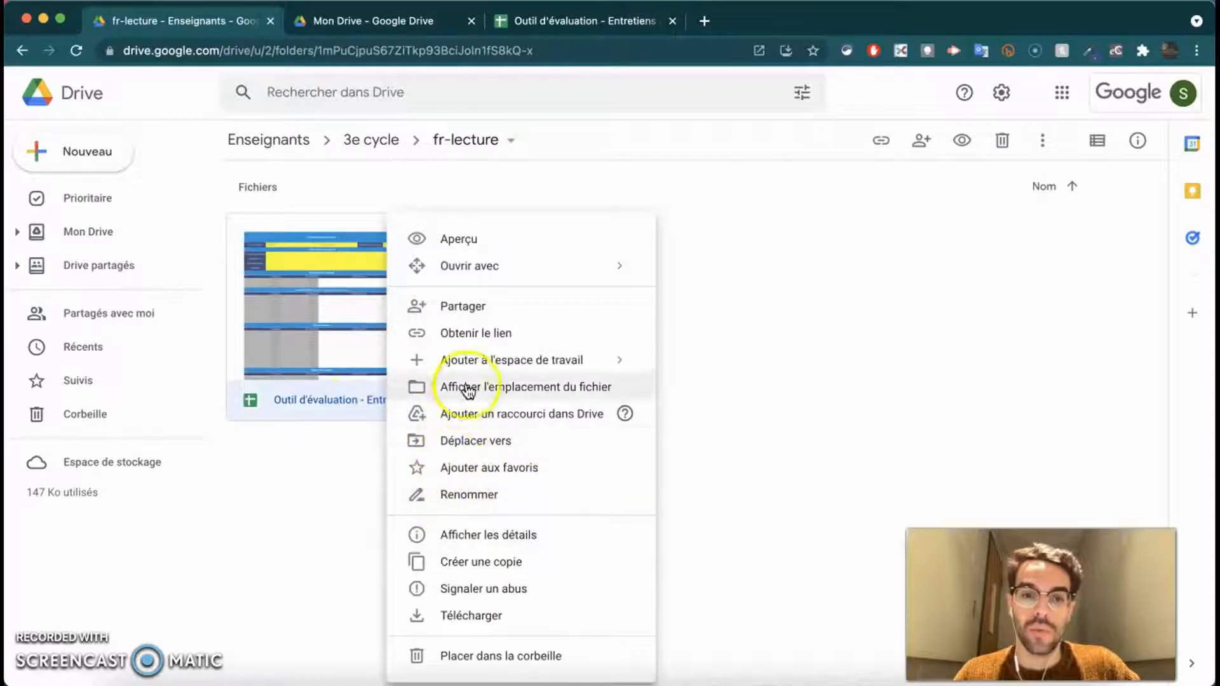
{"action": "left_click", "coordinate": [757, 352]}
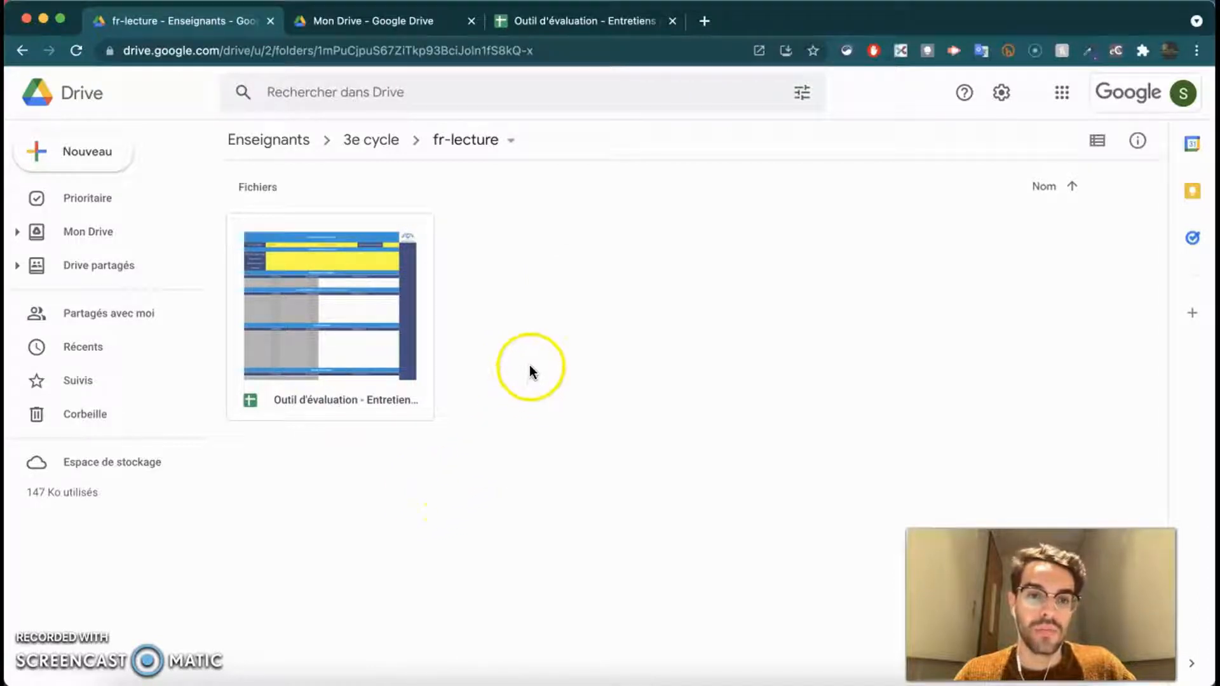
{"action": "right_click", "coordinate": [394, 340]}
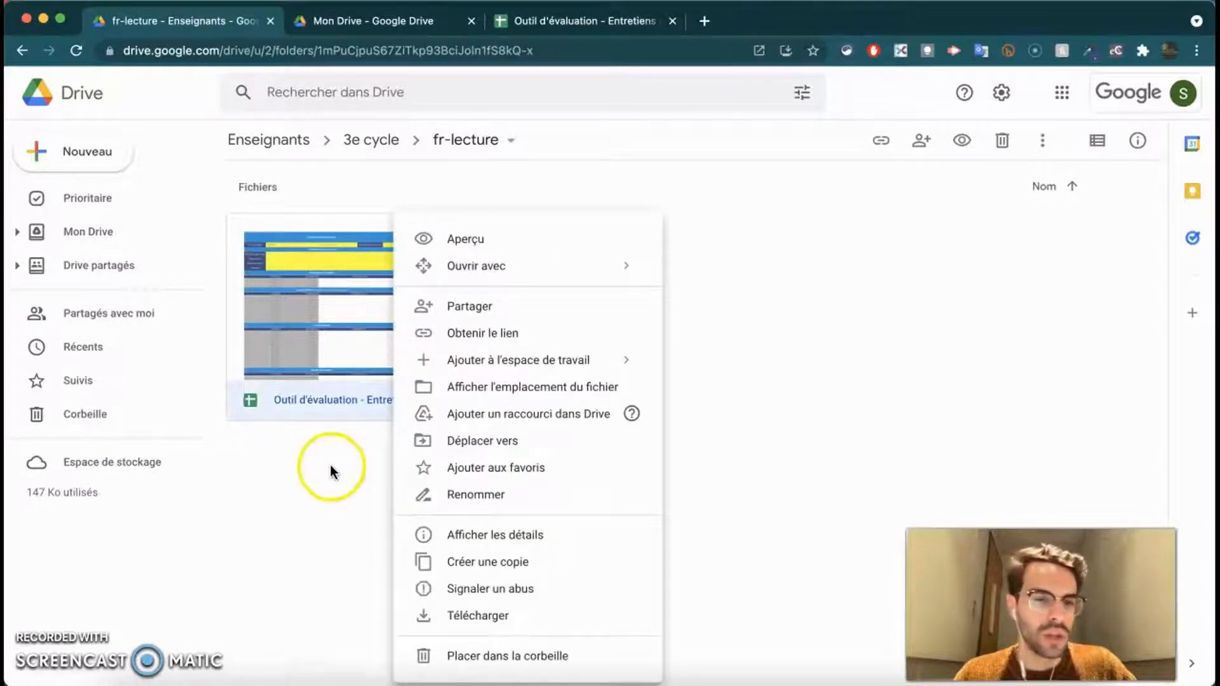
{"action": "left_click", "coordinate": [476, 620]}
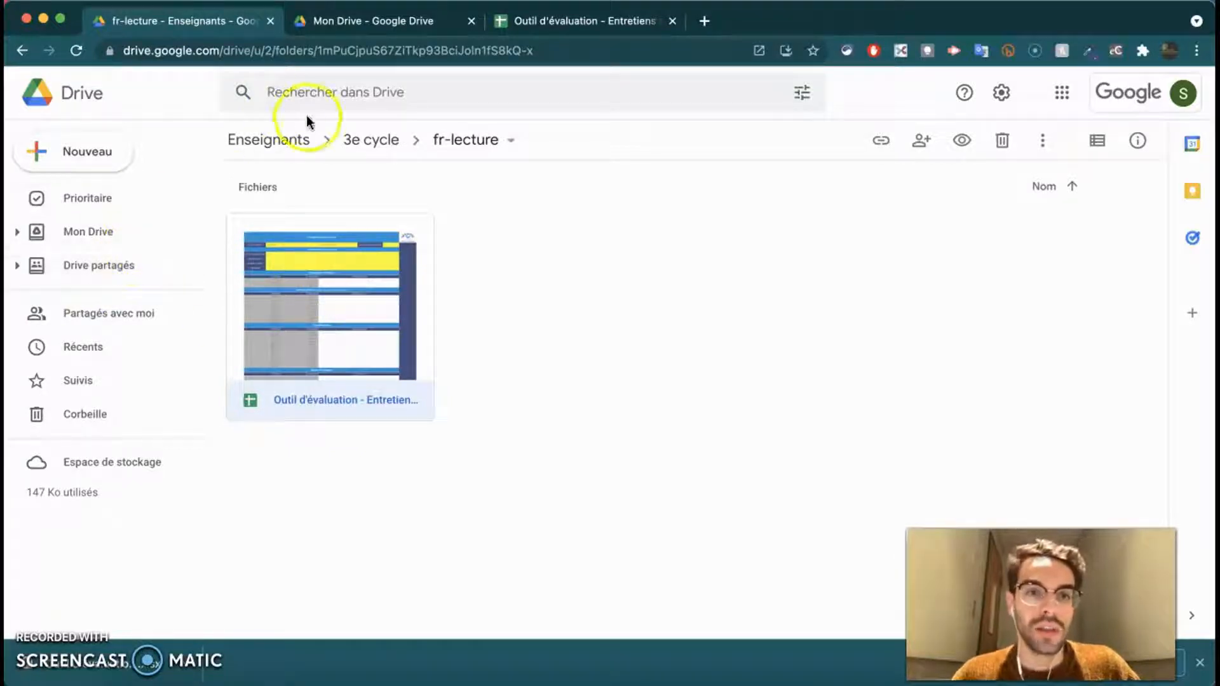
- Upload the downloaded .xlsx into Mon Drive's Entretiens de lecture folder and start renaming it 'NE PAS MODIFI…'
{"action": "left_click", "coordinate": [338, 21]}
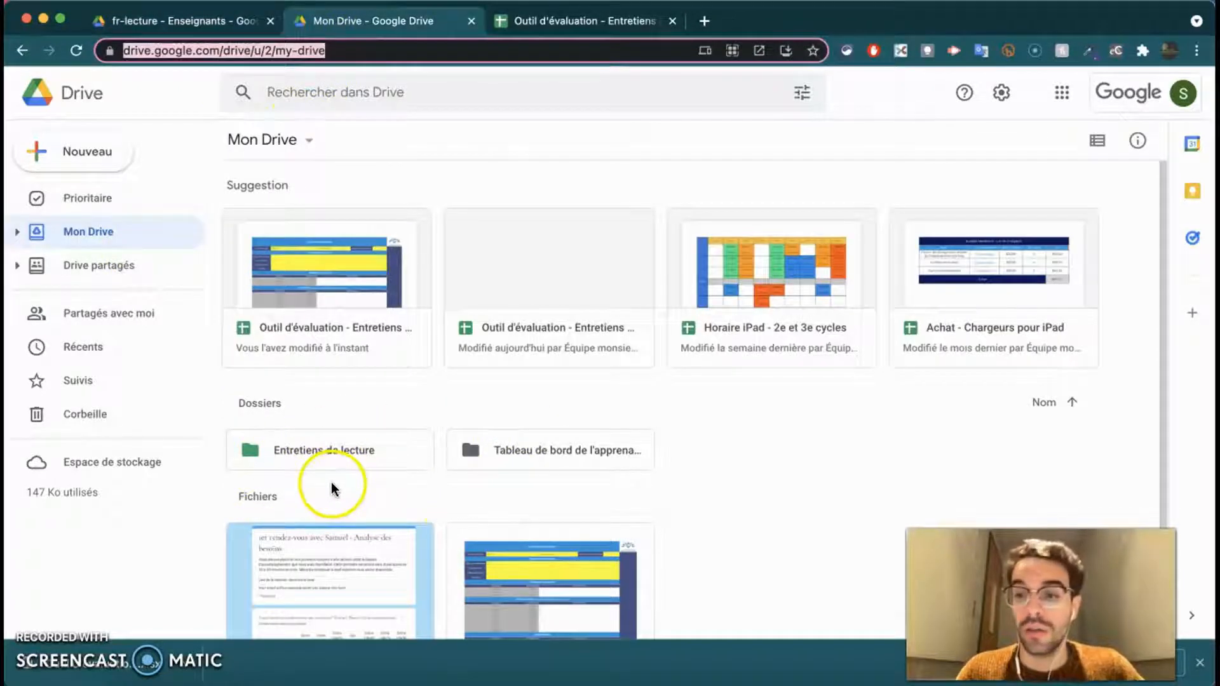
{"action": "double_click", "coordinate": [337, 467]}
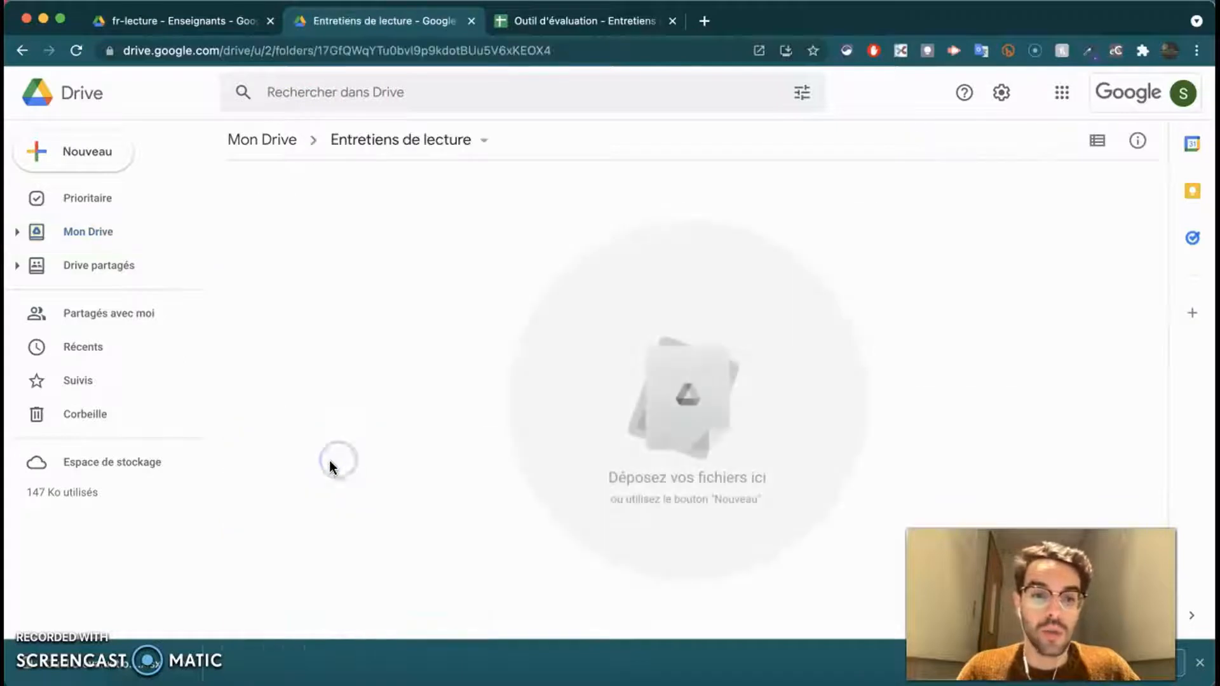
{"action": "left_click_drag", "start_coordinate": [147, 665], "coordinate": [324, 317]}
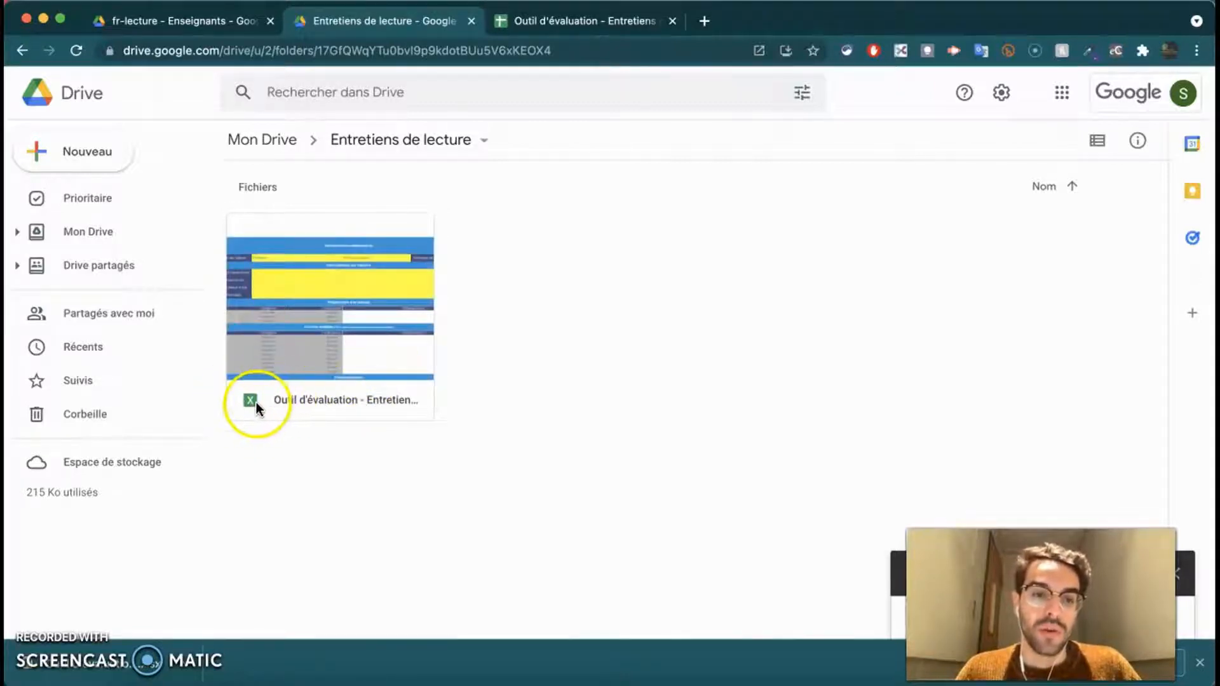
{"action": "right_click", "coordinate": [303, 352]}
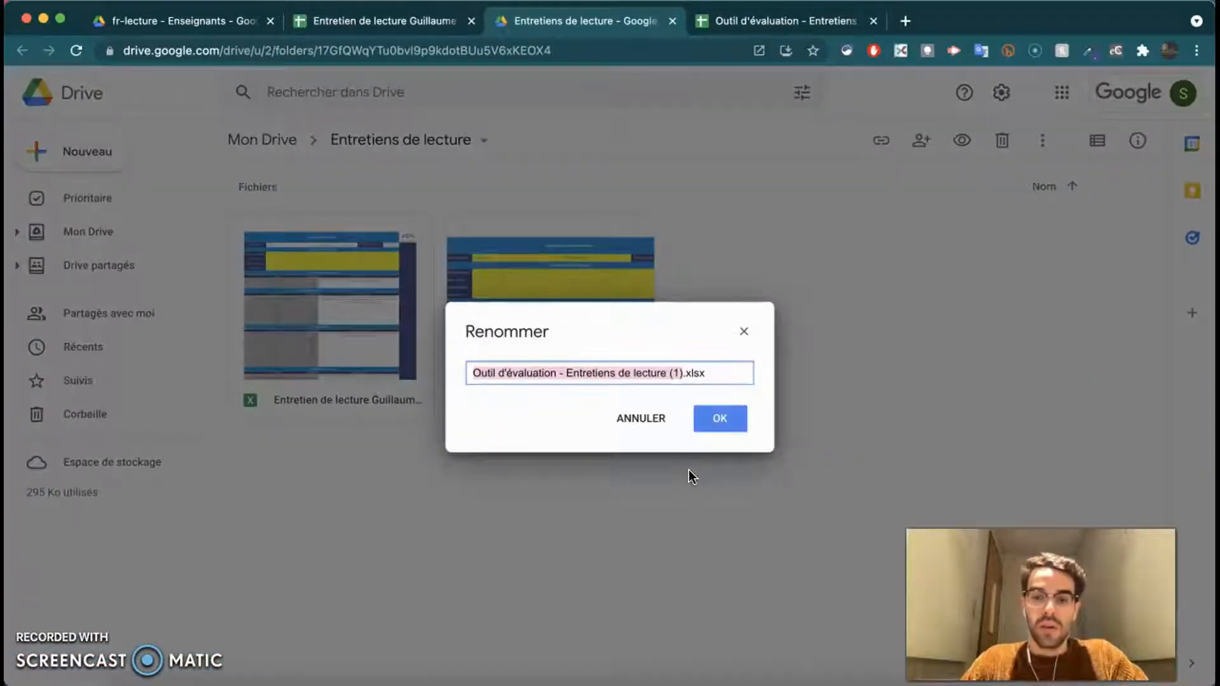
{"action": "type", "text": "NE PAS MODIFI"}
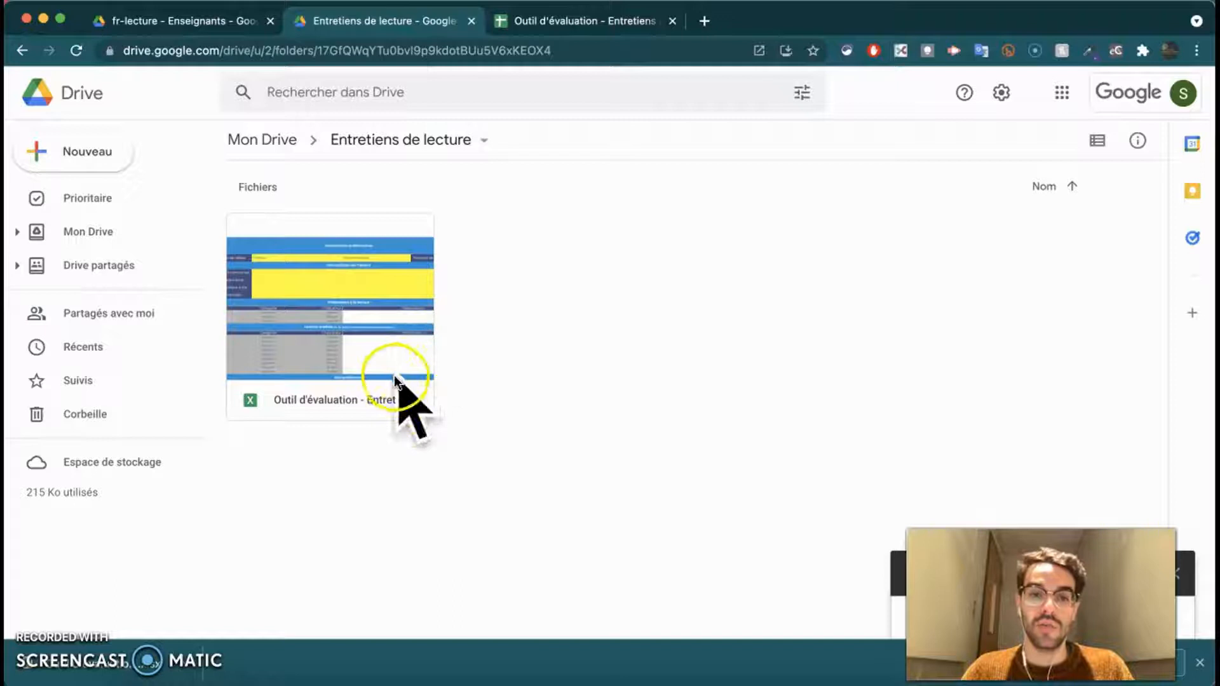
- Make a copy of the evaluation Excel file in Entretiens de lecture
{"action": "left_click", "coordinate": [356, 365]}
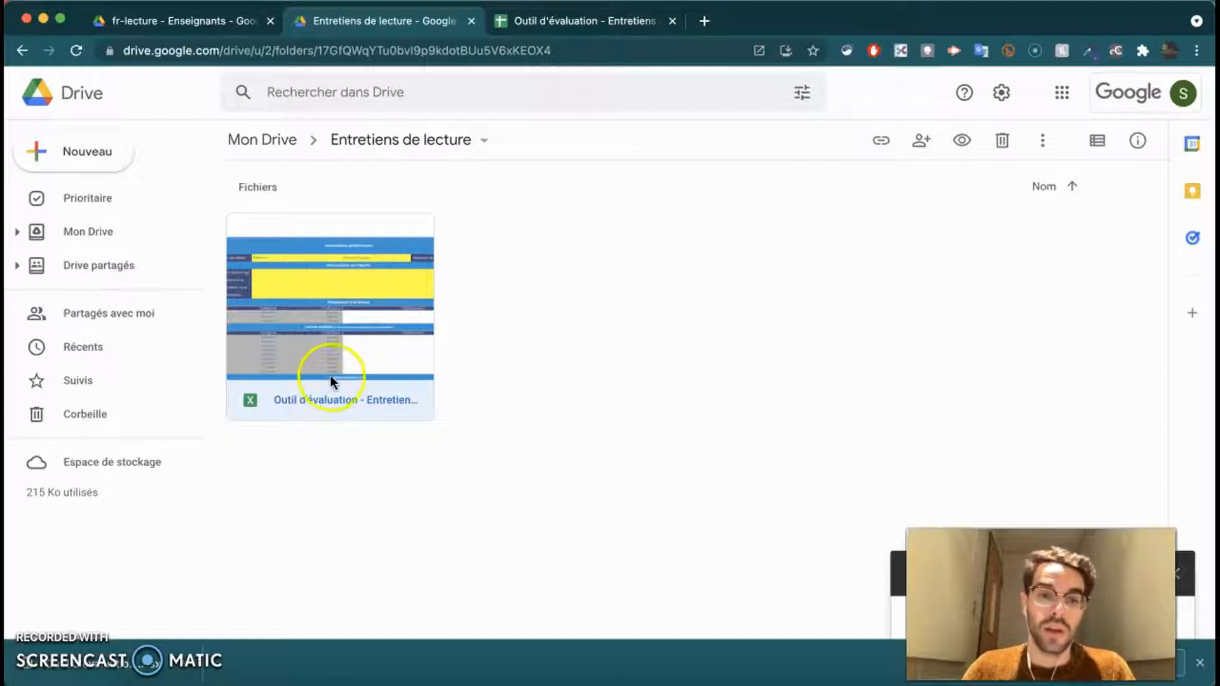
{"action": "right_click", "coordinate": [372, 350]}
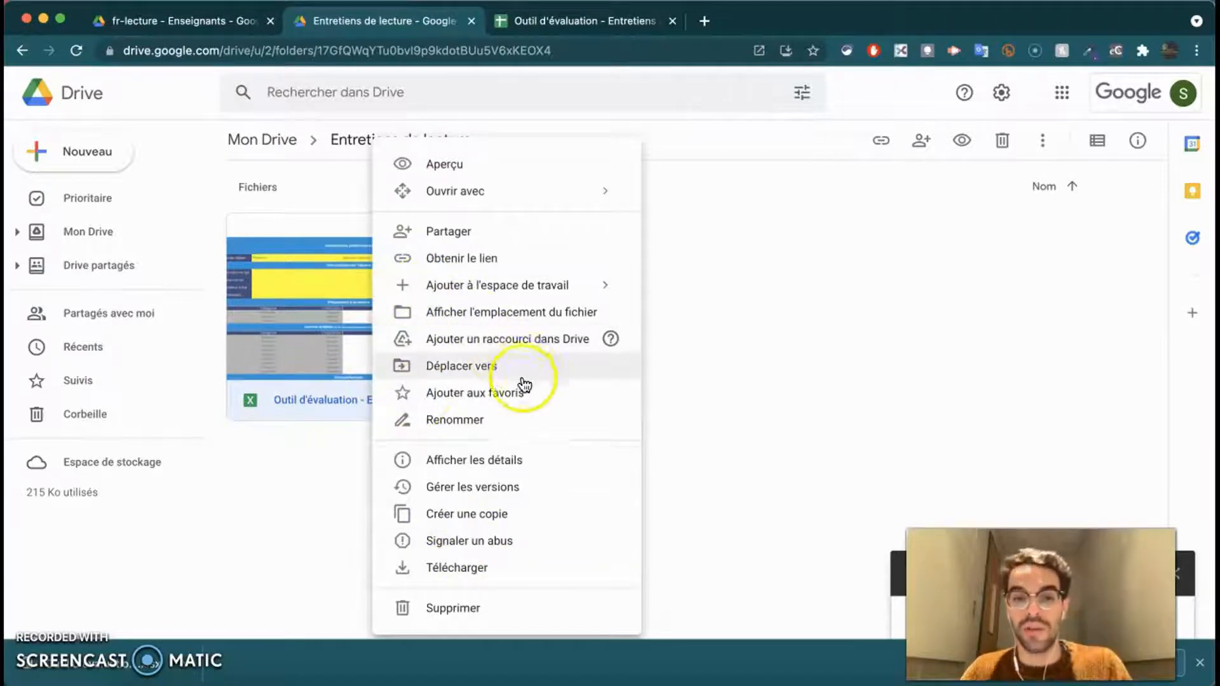
{"action": "left_click", "coordinate": [440, 516]}
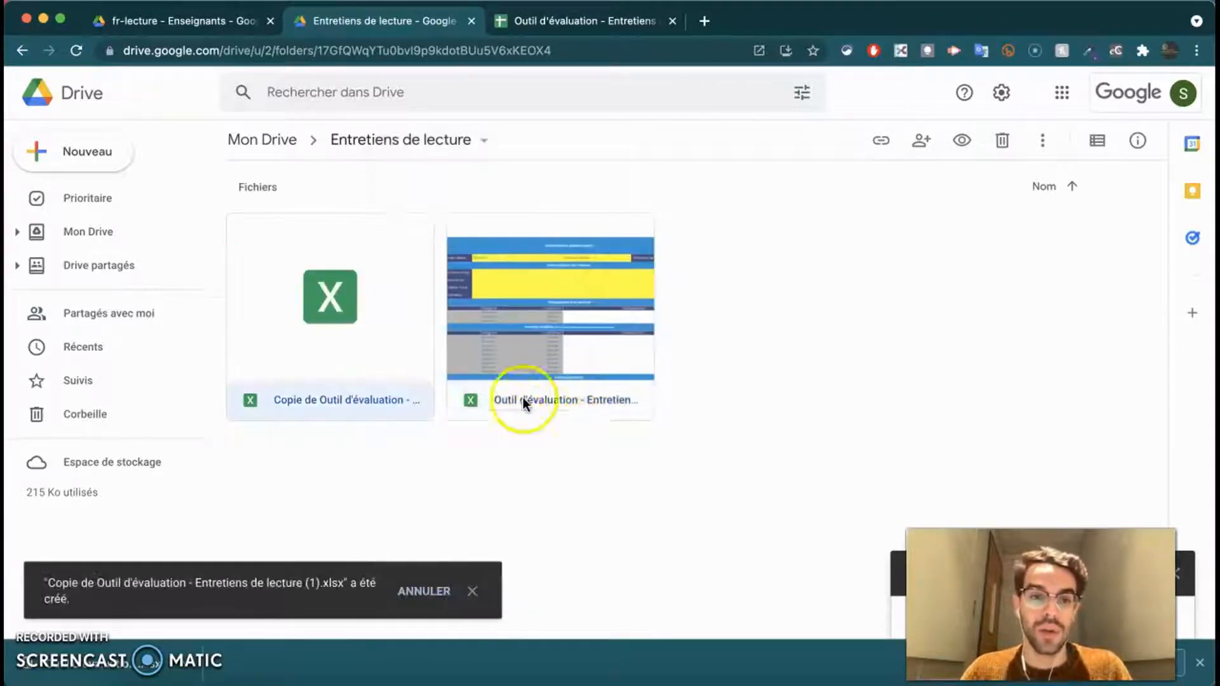
- Rename the copy 'Entretien de lecture' plus the student's first name and open it in Sheets
{"action": "right_click", "coordinate": [351, 390]}
{"action": "left_click", "coordinate": [386, 417]}
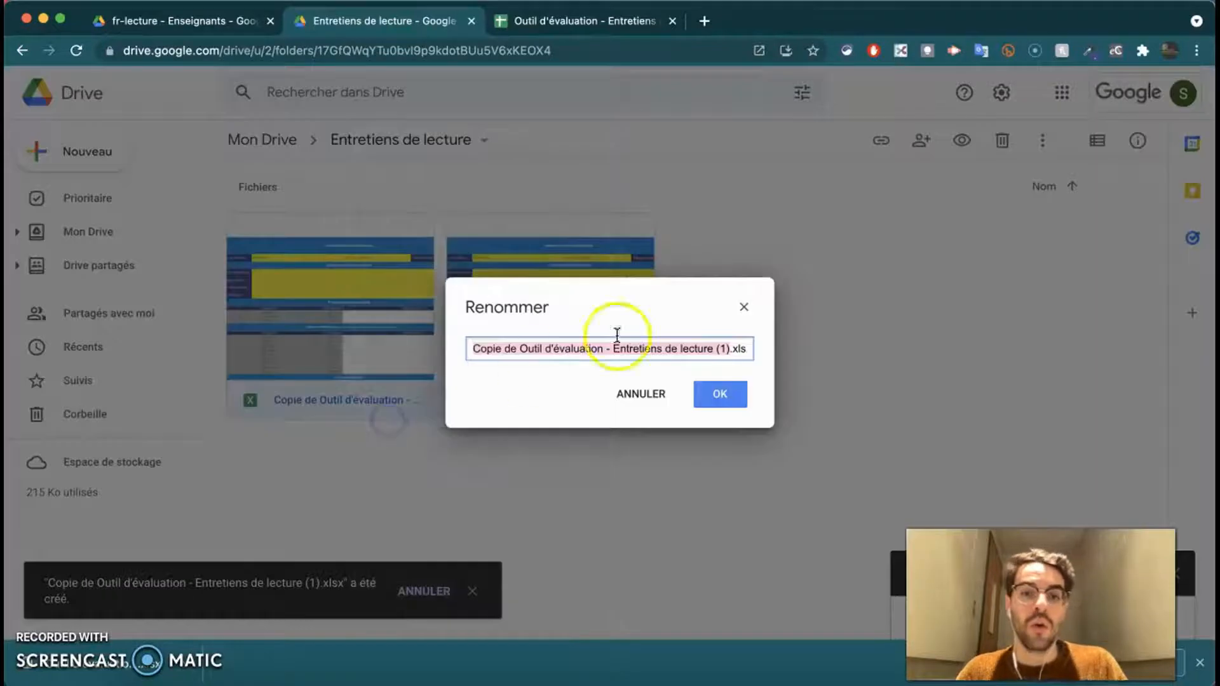
{"action": "type", "text": "Entretien "}
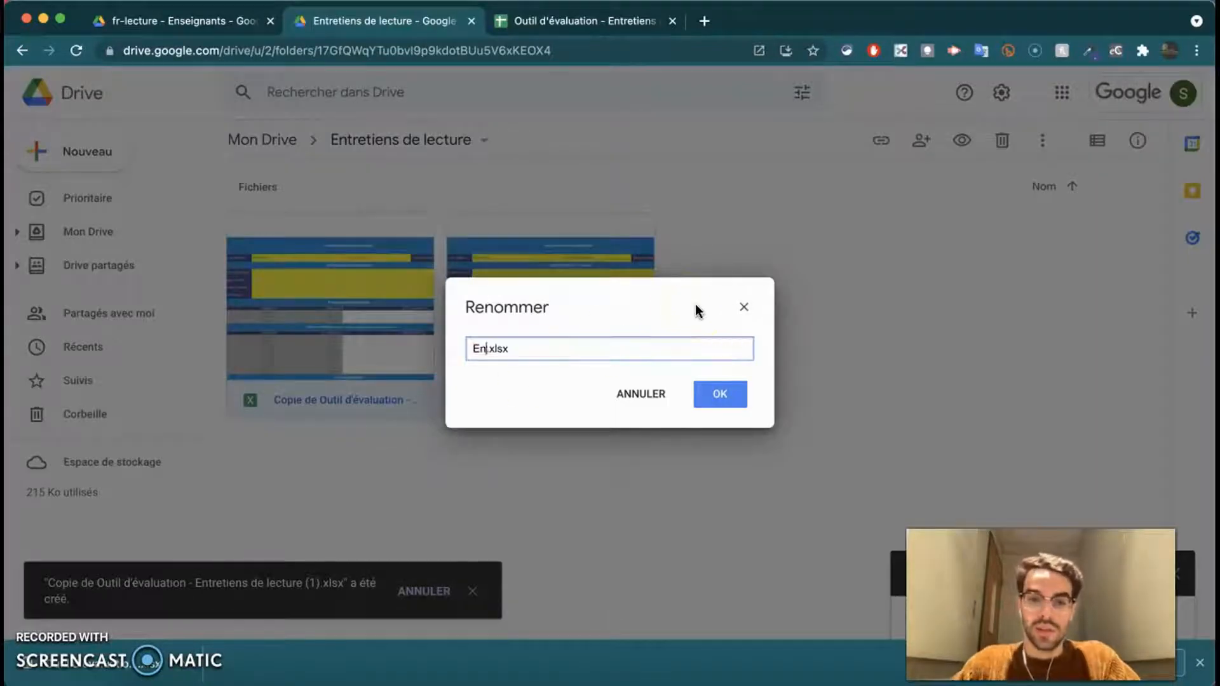
{"action": "type", "text": "de lecture "}
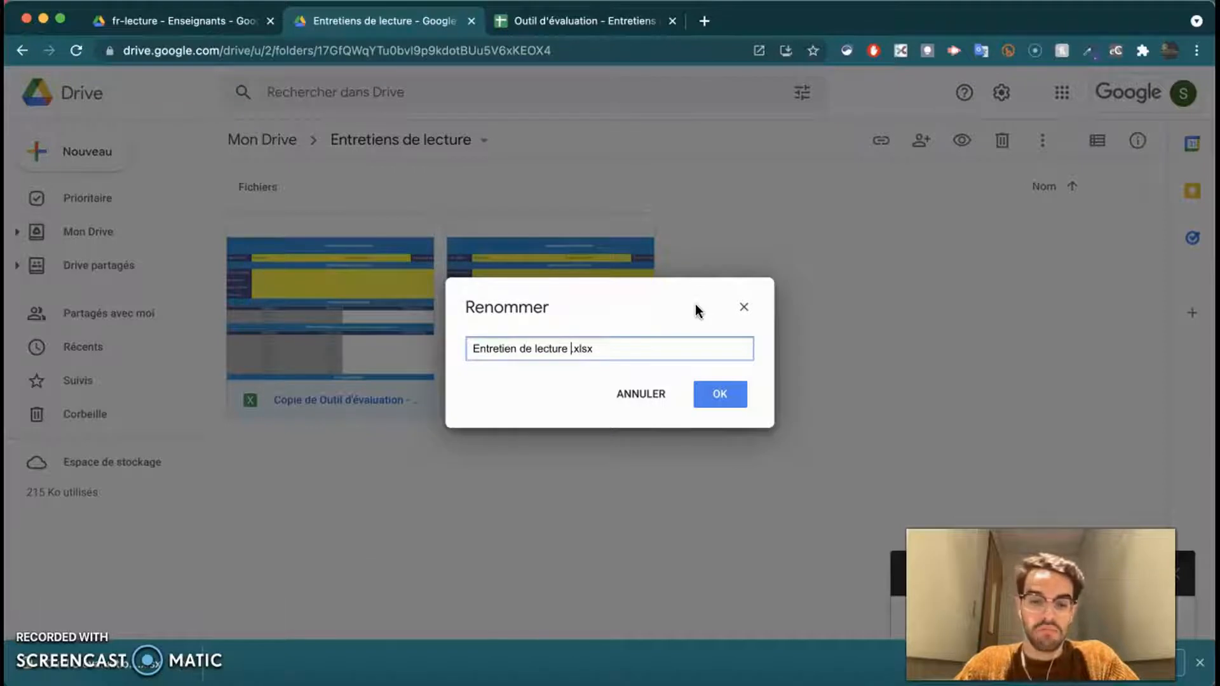
{"action": "type", "text": "Guillaume"}
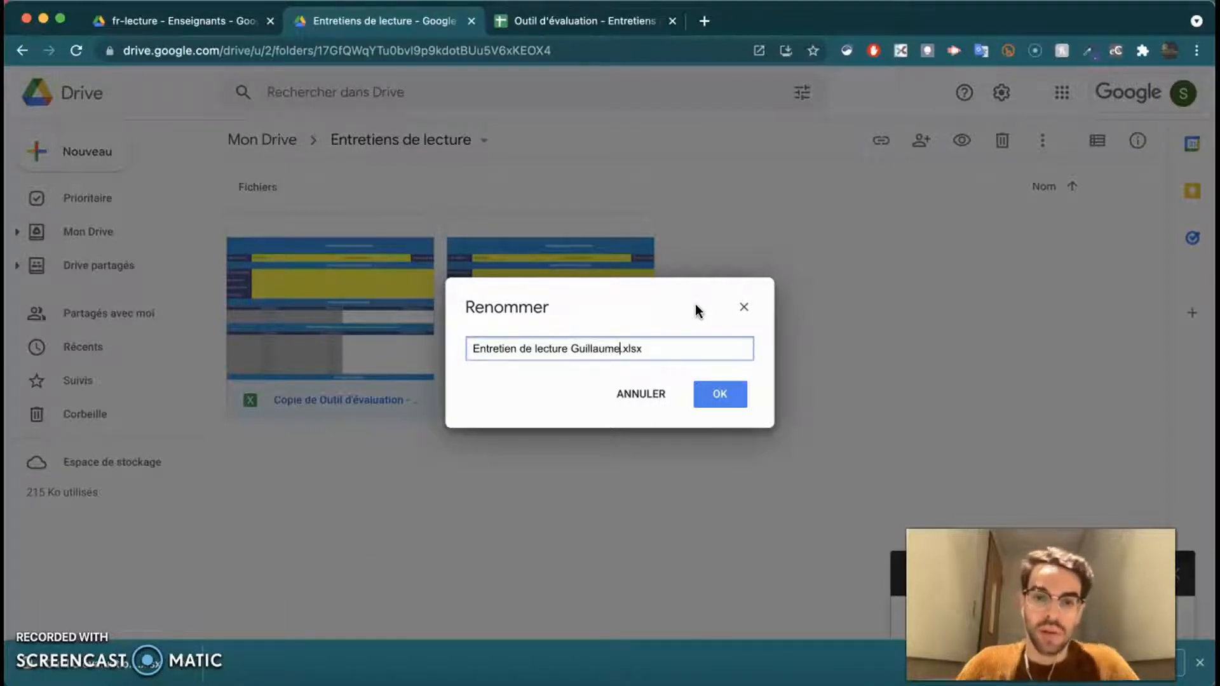
{"action": "left_click", "coordinate": [734, 401]}
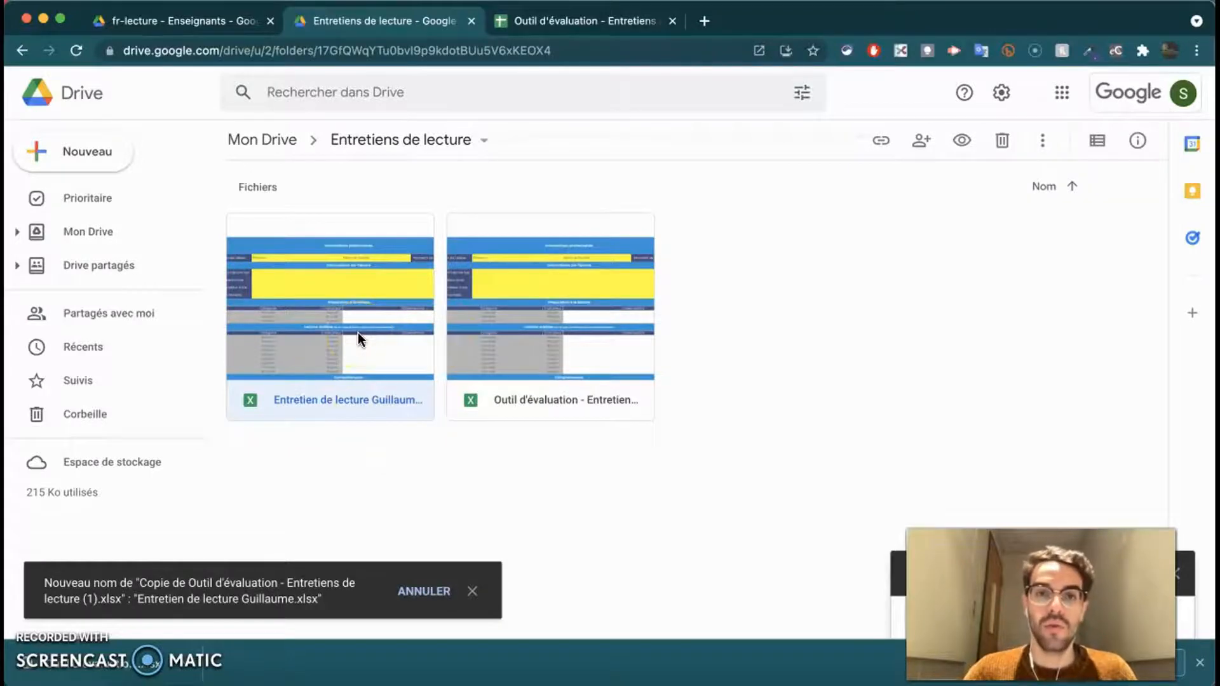
{"action": "double_click", "coordinate": [357, 335]}
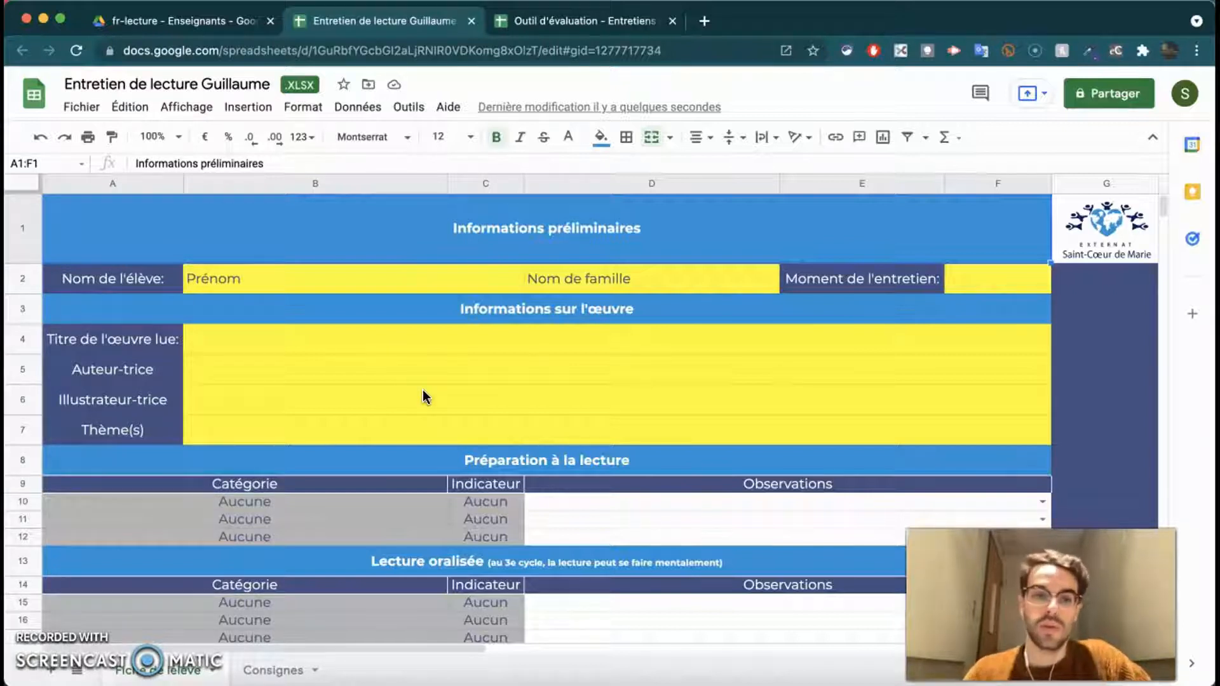
{"action": "scroll", "coordinate": [445, 366], "scroll_direction": "down", "scroll_amount": 3}
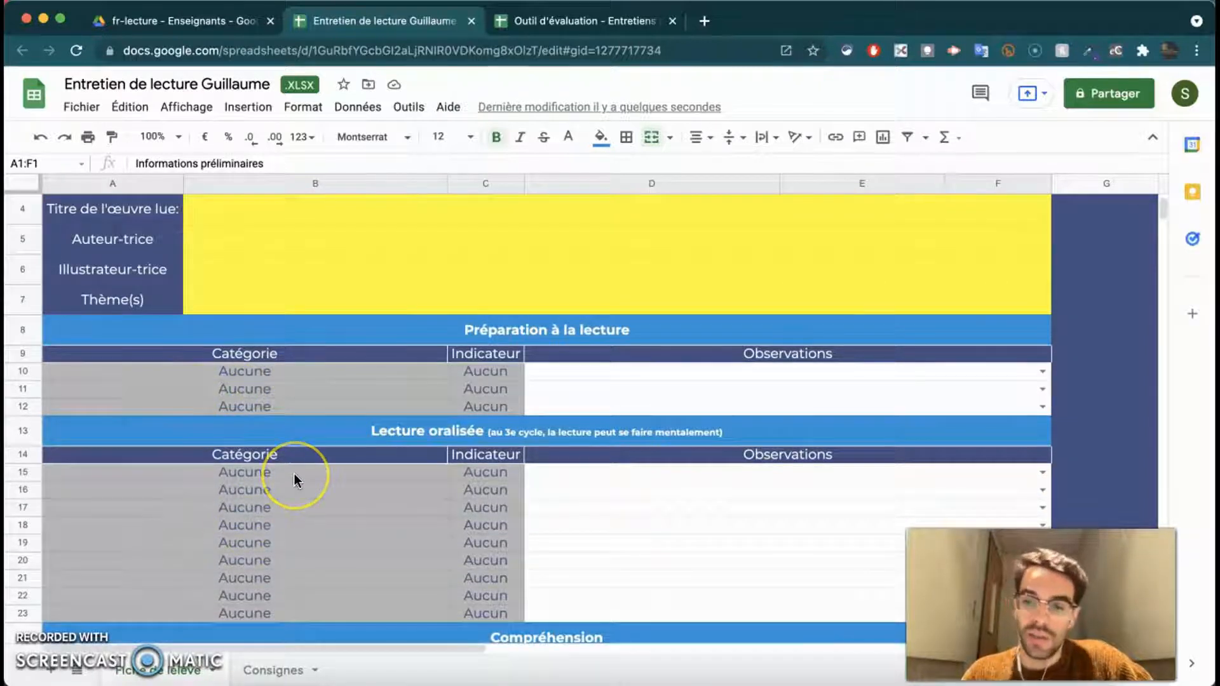
{"action": "left_click", "coordinate": [299, 390]}
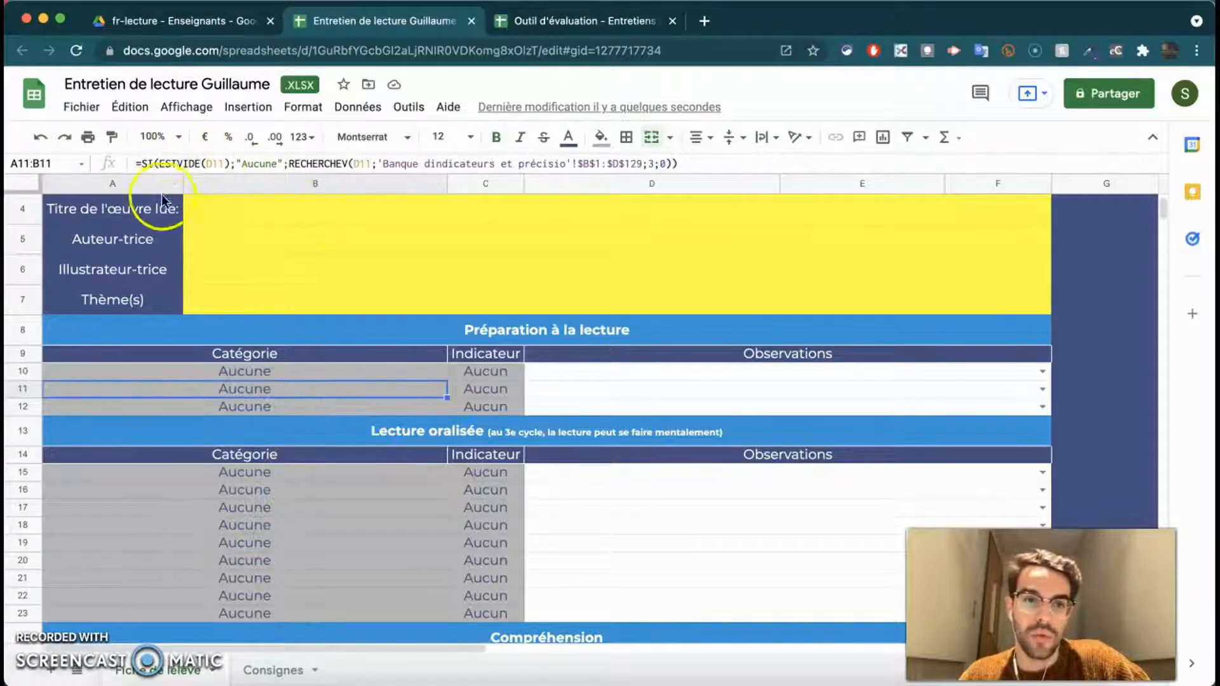
{"action": "left_click", "coordinate": [277, 564]}
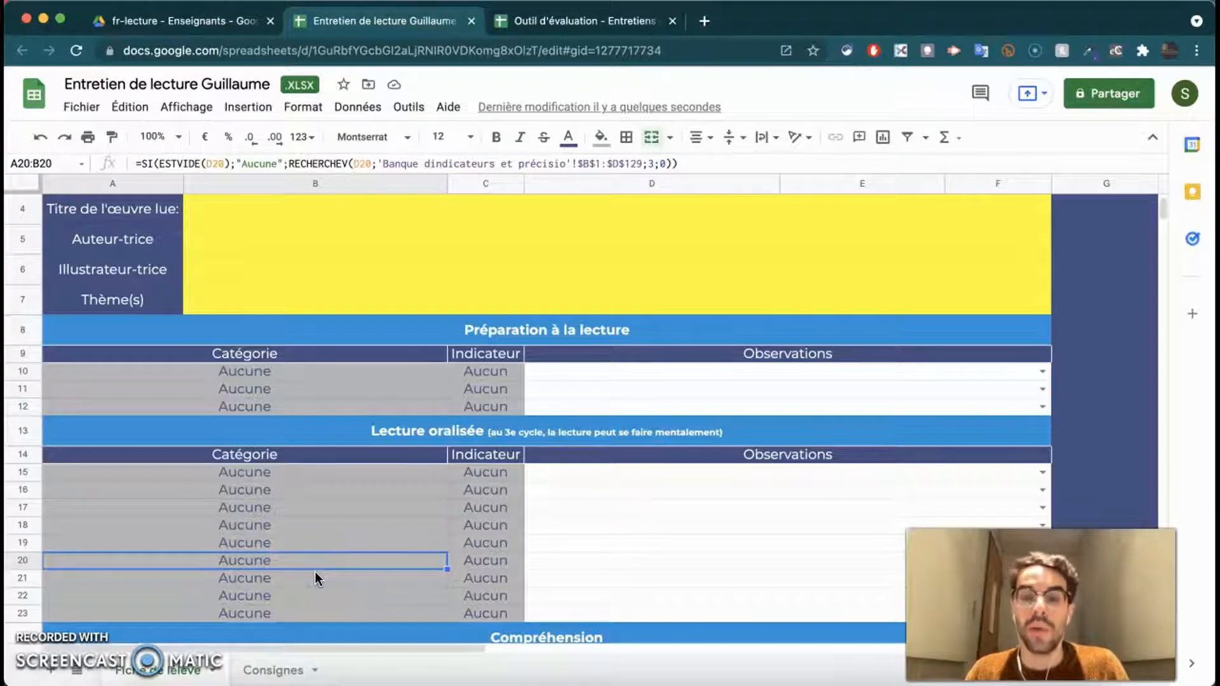
{"action": "scroll", "coordinate": [315, 572], "scroll_direction": "down", "scroll_amount": 8}
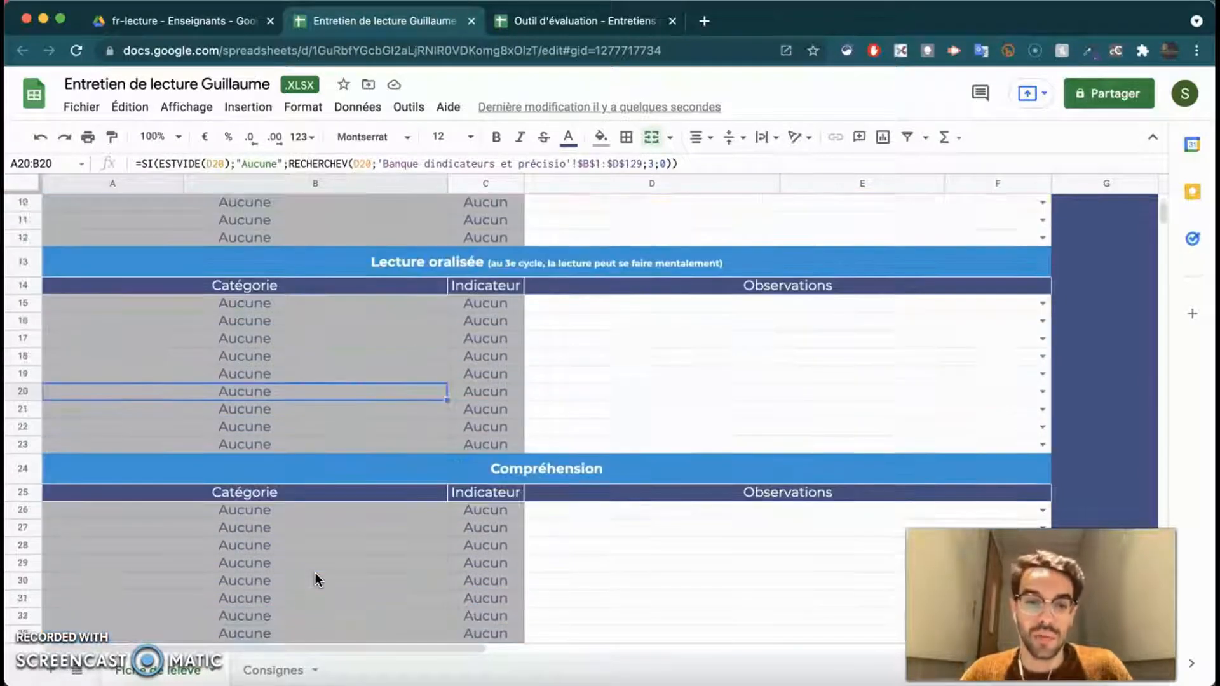
{"action": "scroll", "coordinate": [460, 541], "scroll_direction": "up", "scroll_amount": 8}
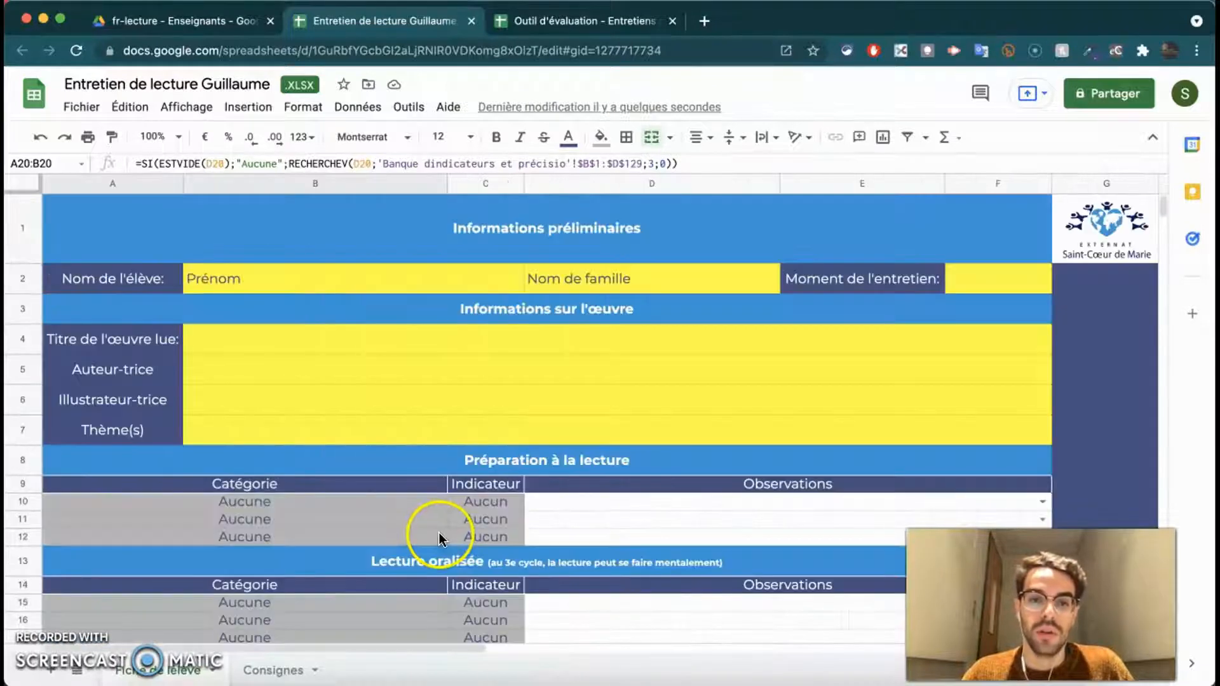
{"action": "left_click", "coordinate": [518, 332]}
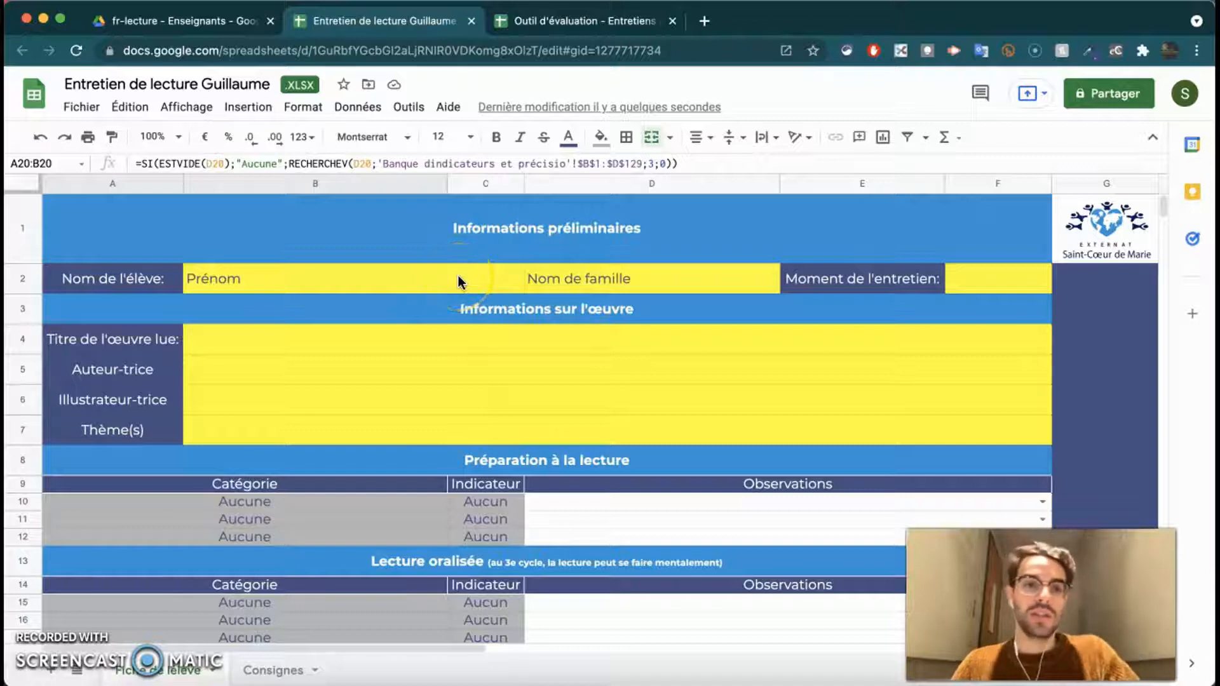
- Enter the student's first name and last name in the name row
{"action": "left_click", "coordinate": [442, 279]}
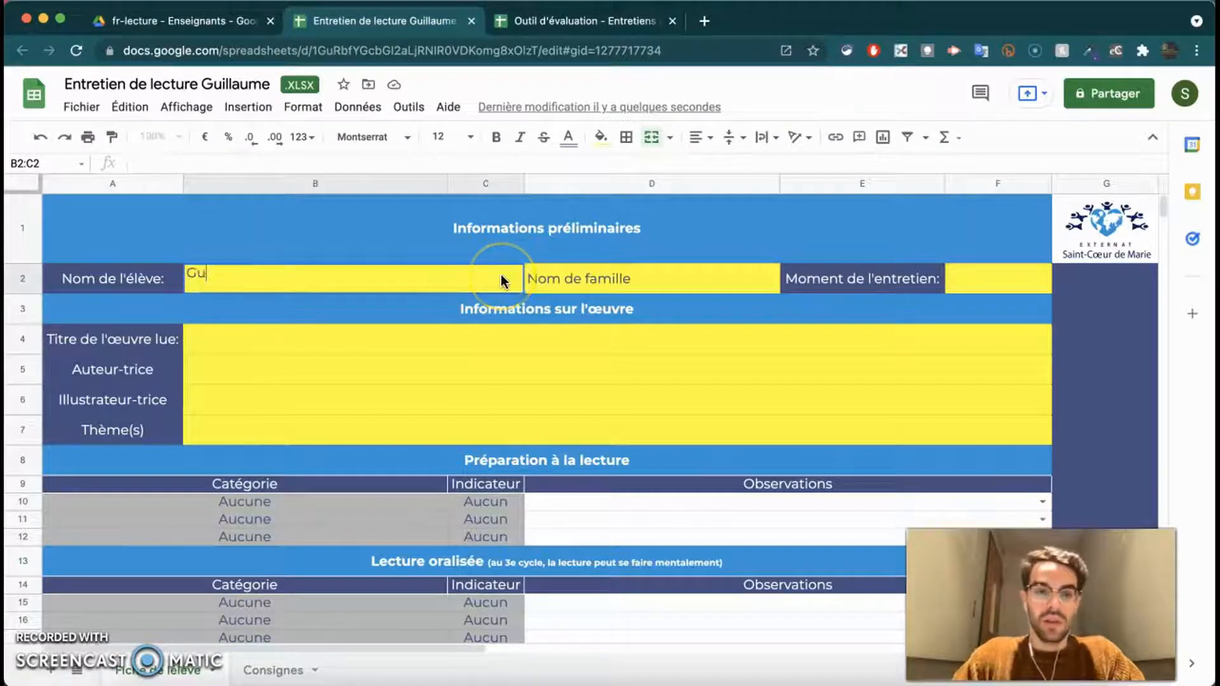
{"action": "key", "text": "Tab"}
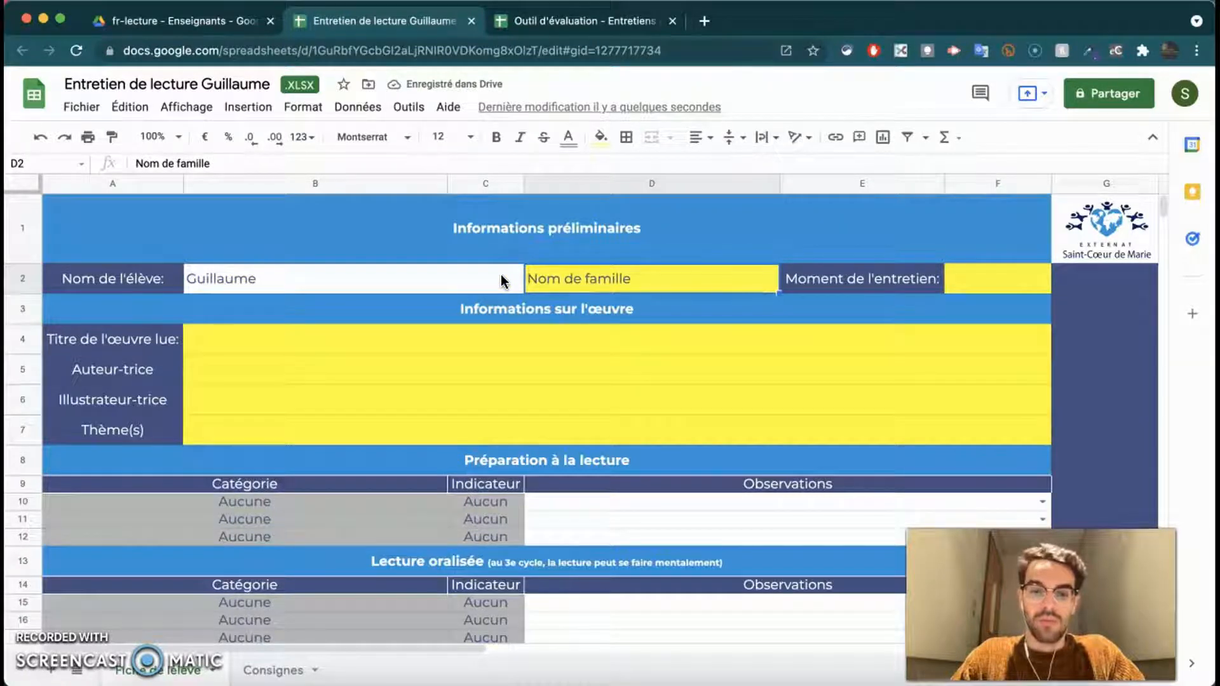
{"action": "key", "text": "Return"}
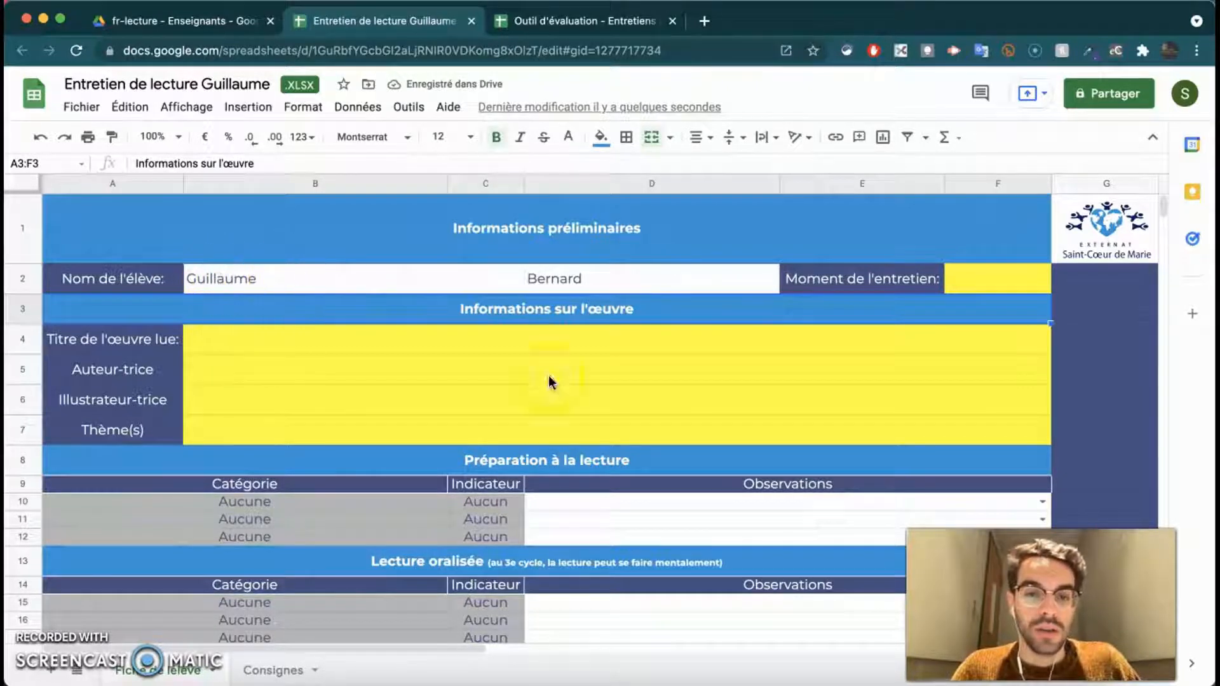
- Check that the row 10 observation choices now mention the student's first name
{"action": "left_click", "coordinate": [501, 495]}
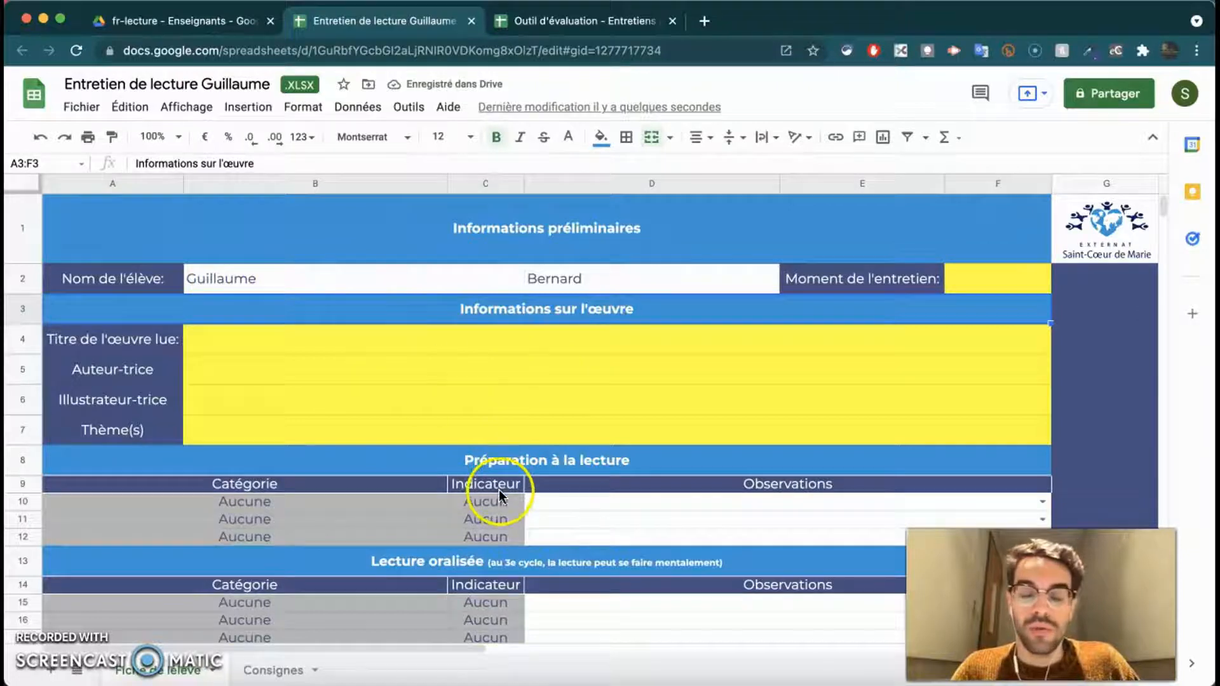
{"action": "left_click", "coordinate": [304, 281]}
{"action": "scroll", "coordinate": [664, 342], "scroll_direction": "down", "scroll_amount": 1}
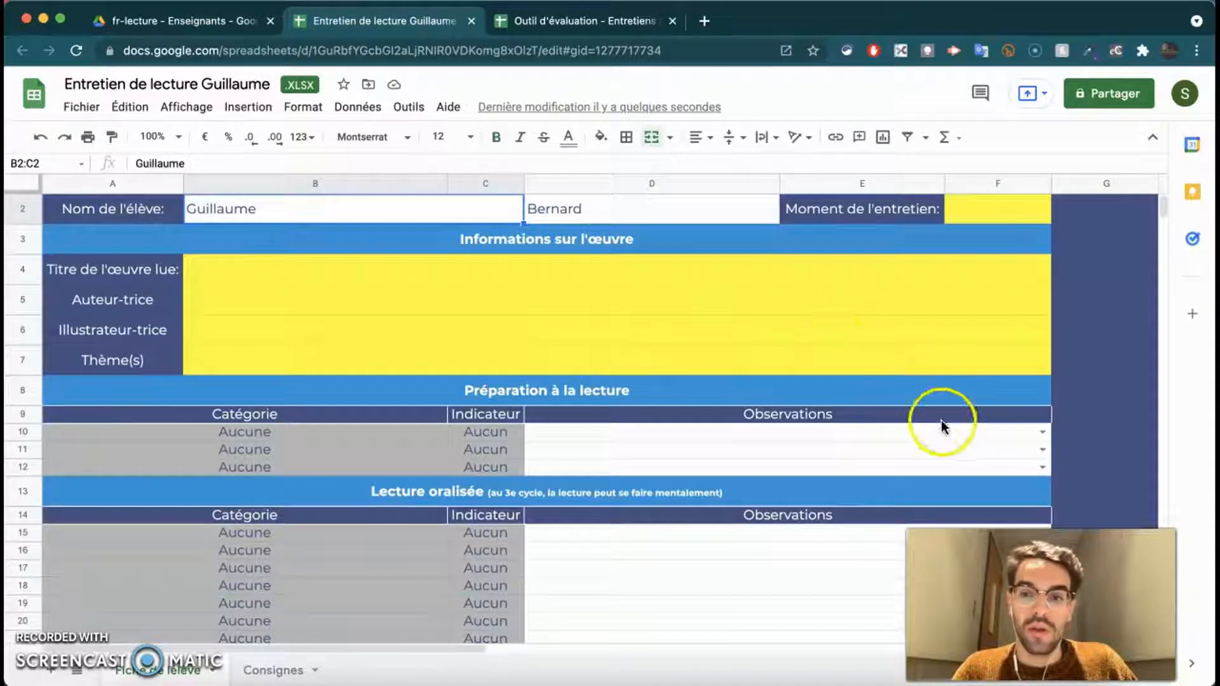
{"action": "left_click", "coordinate": [1041, 434]}
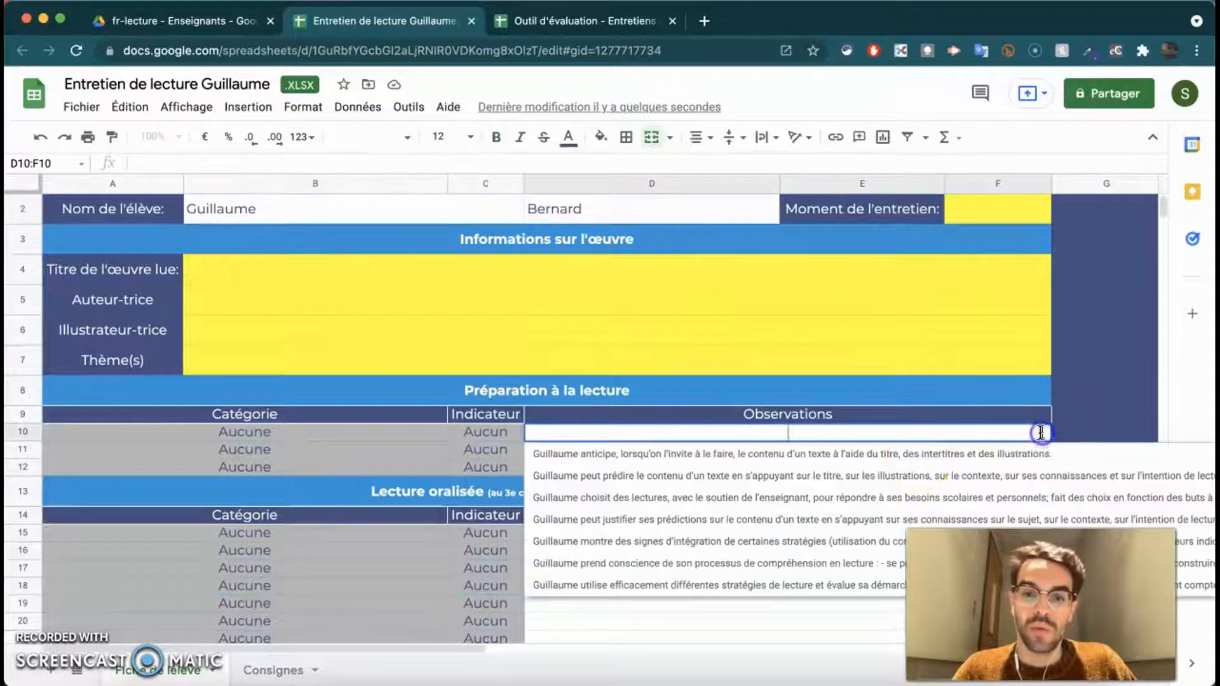
{"action": "left_click", "coordinate": [572, 456]}
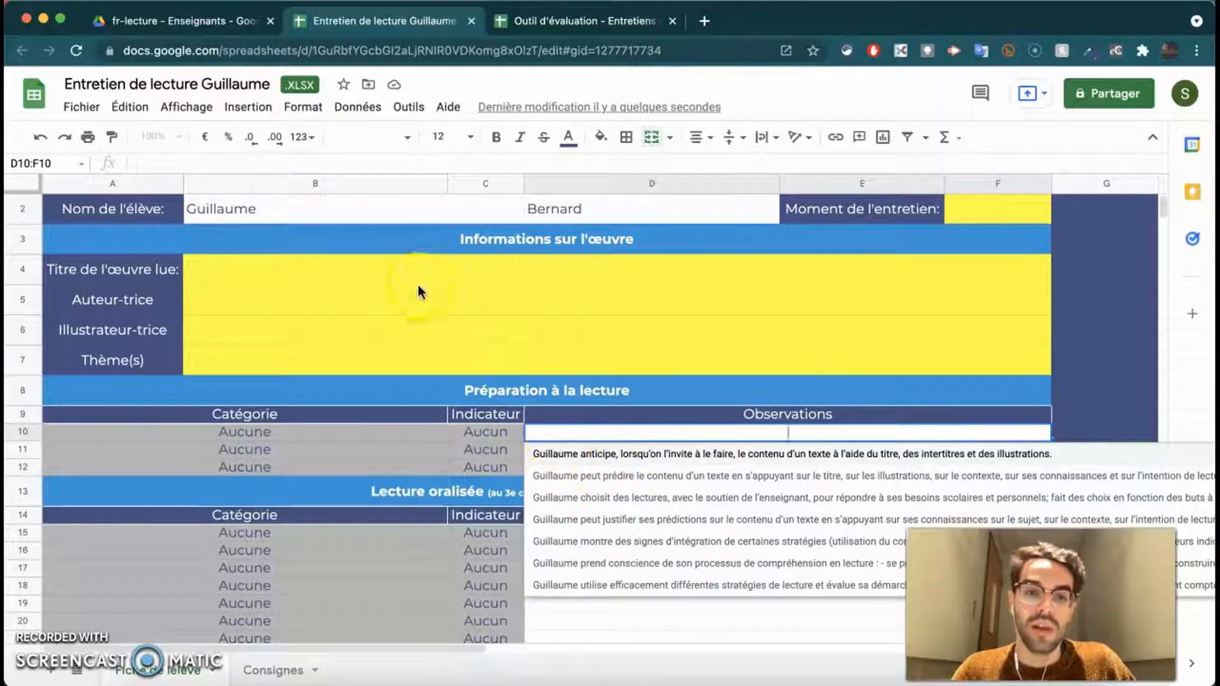
{"action": "left_click", "coordinate": [349, 209]}
- Try a different first name, confirm the row 10 choices update, then restore the original name
{"action": "type", "text": "Samuel"}
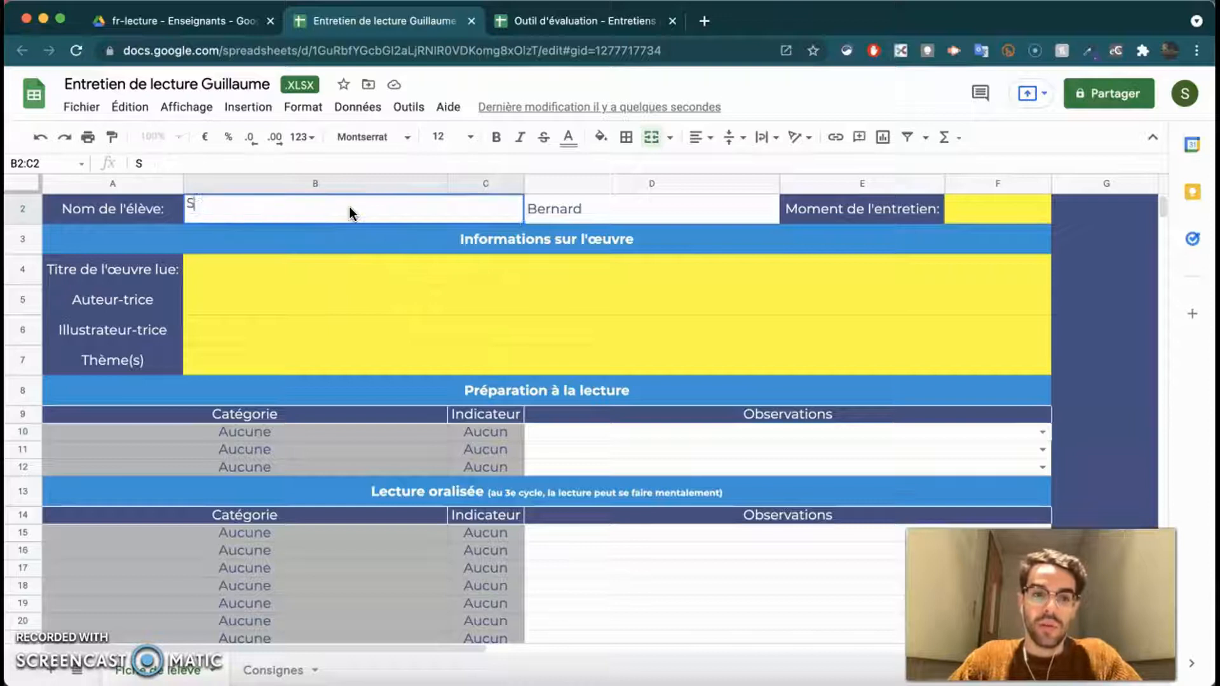
{"action": "key", "text": "Return"}
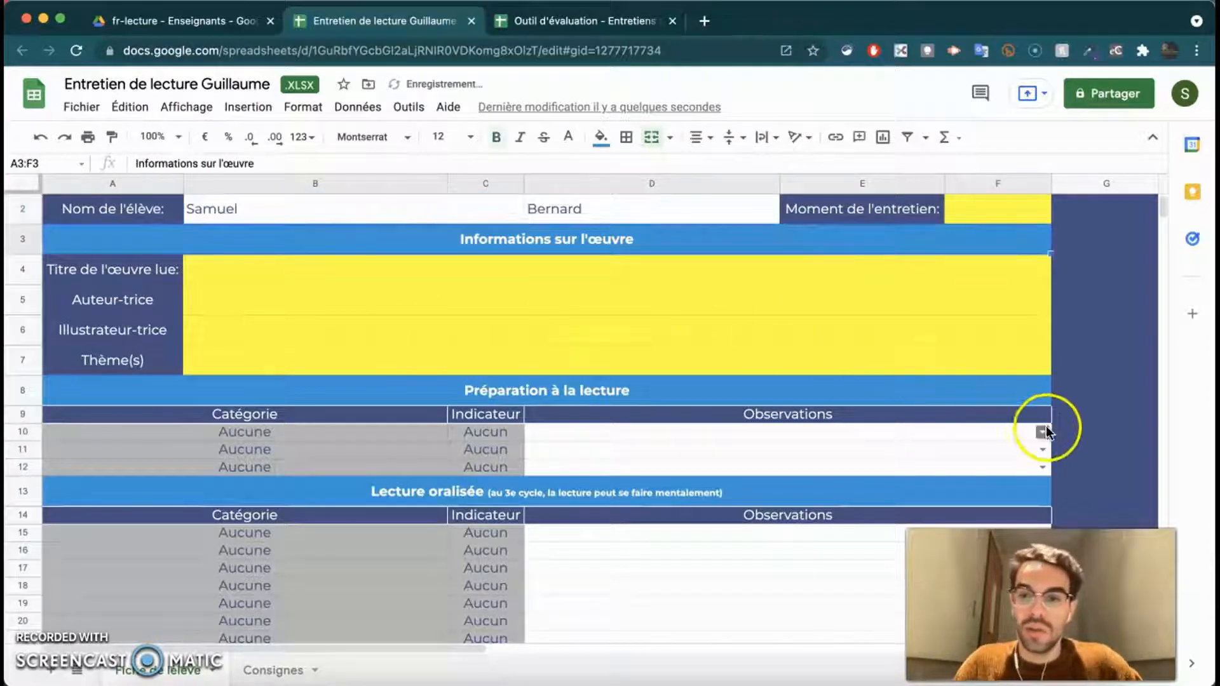
{"action": "left_click", "coordinate": [1043, 432]}
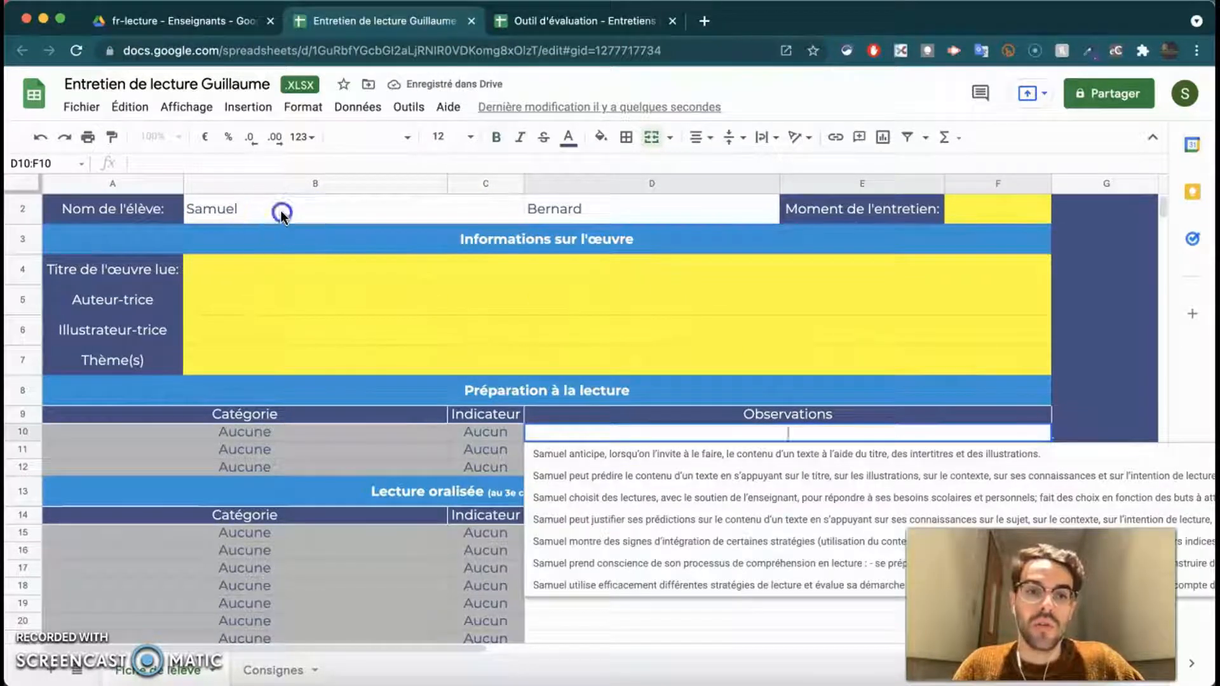
{"action": "left_click", "coordinate": [281, 215]}
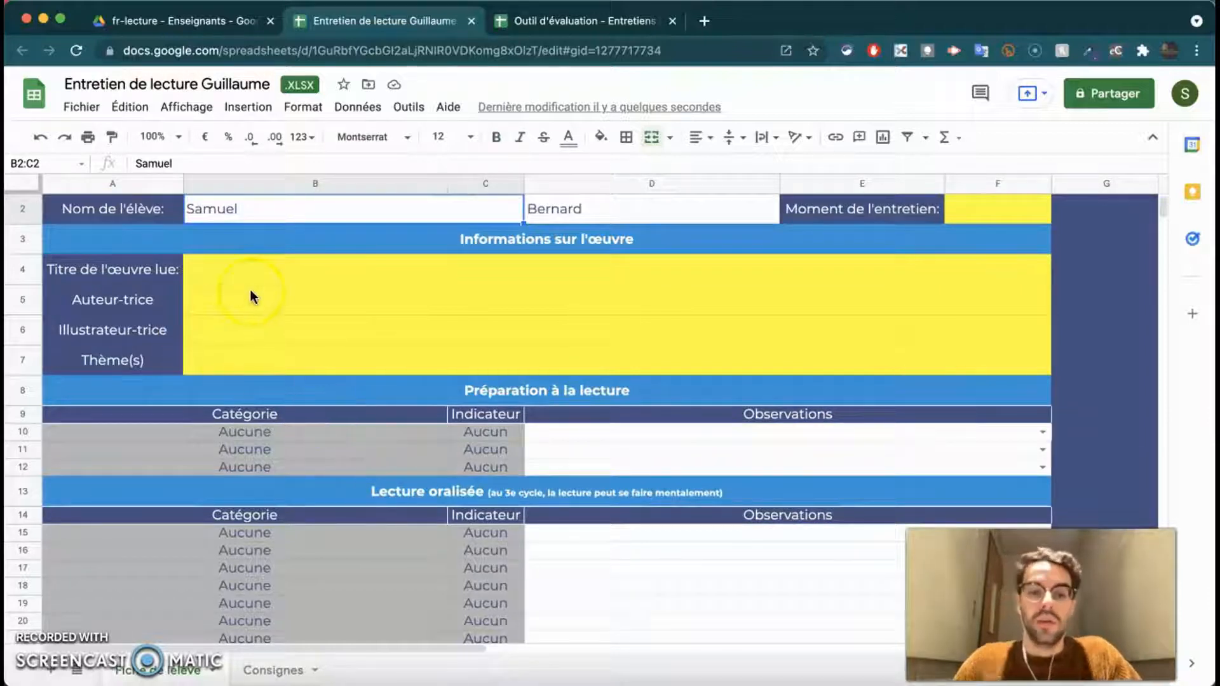
{"action": "type", "text": "Guillaume"}
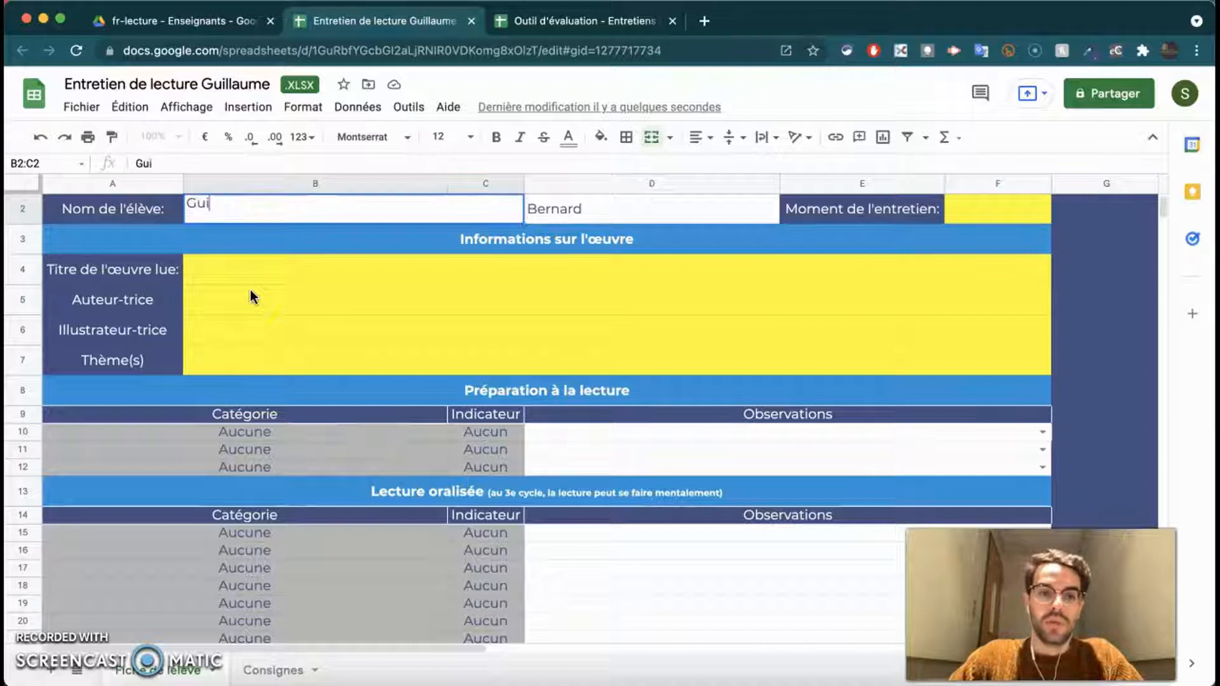
{"action": "key", "text": "Return"}
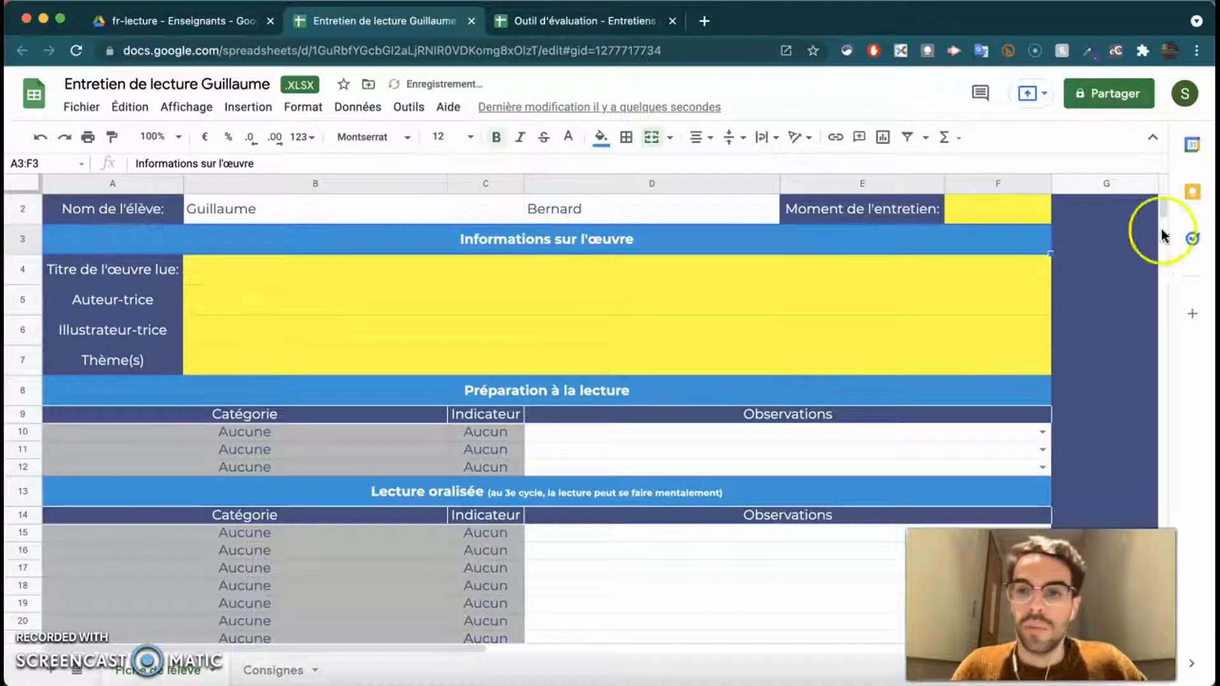
- Set the interview date to 2021-10-18 using the calendar picker
{"action": "scroll", "coordinate": [991, 273], "scroll_direction": "up", "scroll_amount": 1}
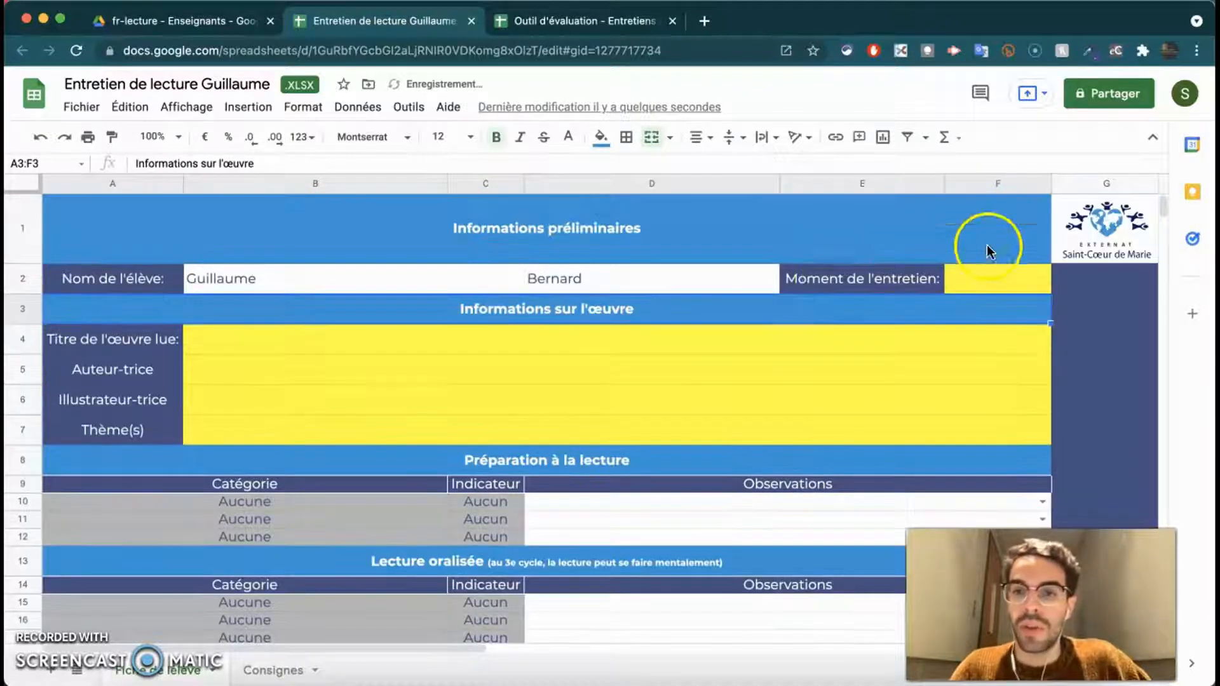
{"action": "double_click", "coordinate": [987, 277]}
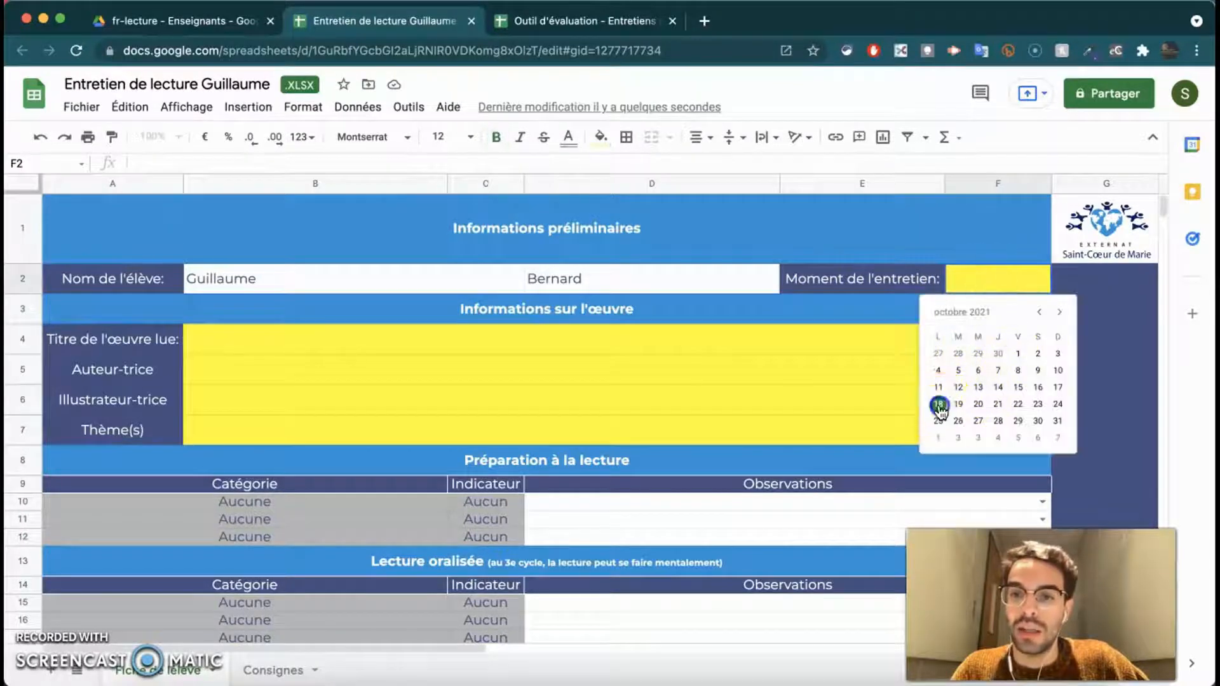
{"action": "left_click", "coordinate": [939, 404]}
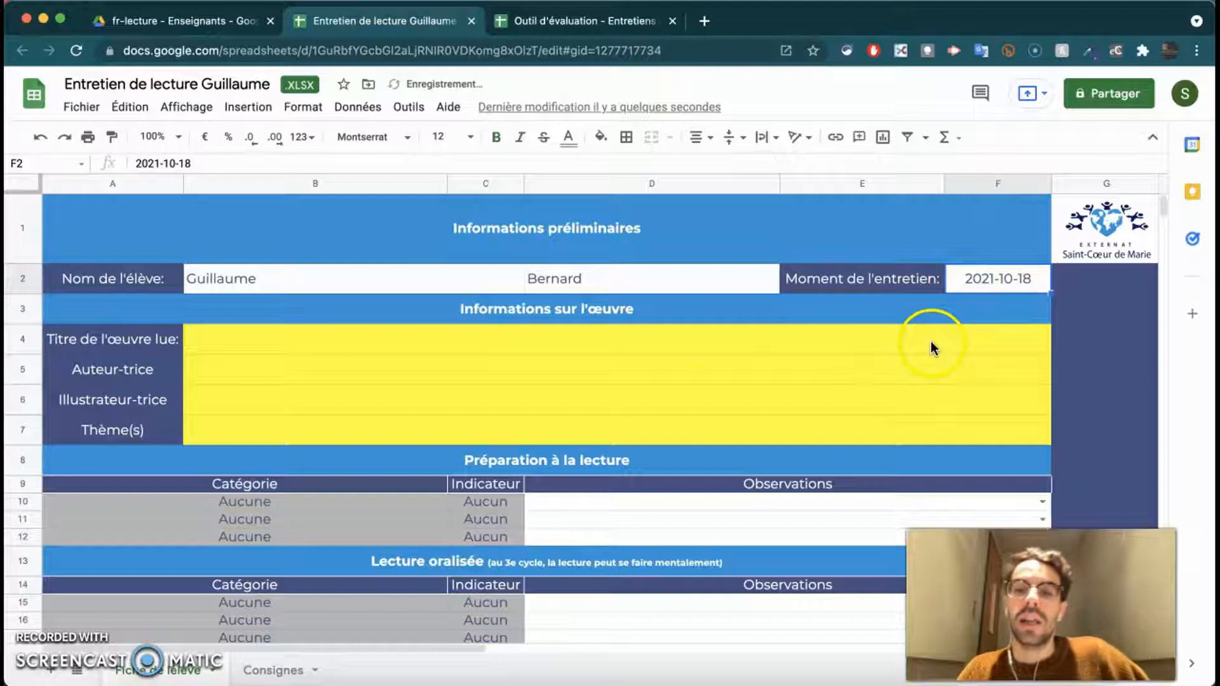
- Select the book information fields: Illustrateur-trice, book title and Thème(s)
{"action": "left_click", "coordinate": [502, 349]}
{"action": "left_click", "coordinate": [441, 394]}
{"action": "left_click", "coordinate": [438, 343]}
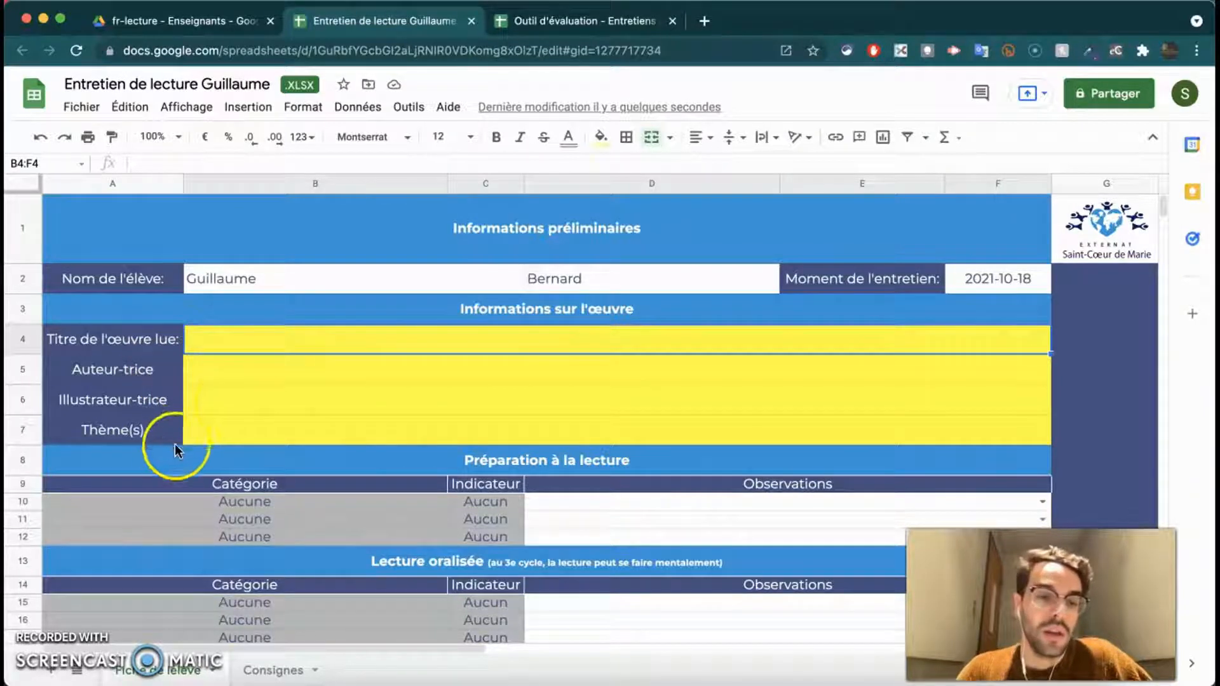
{"action": "left_click", "coordinate": [216, 432]}
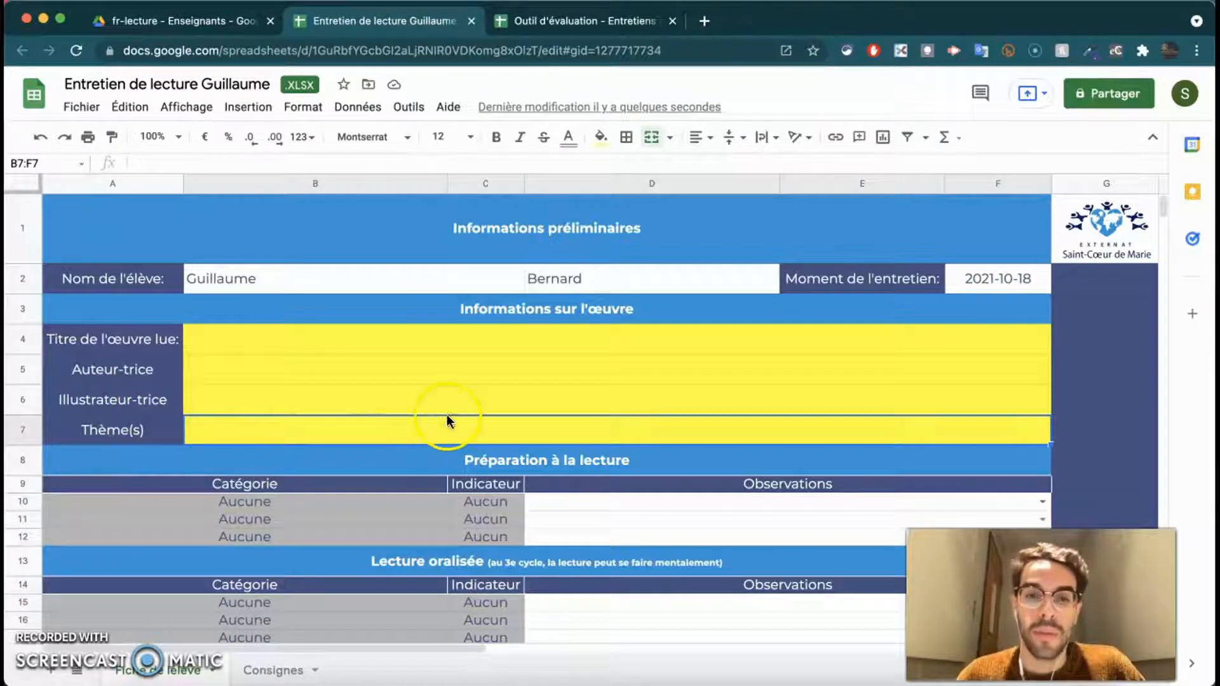
{"action": "scroll", "coordinate": [468, 418], "scroll_direction": "down", "scroll_amount": 3}
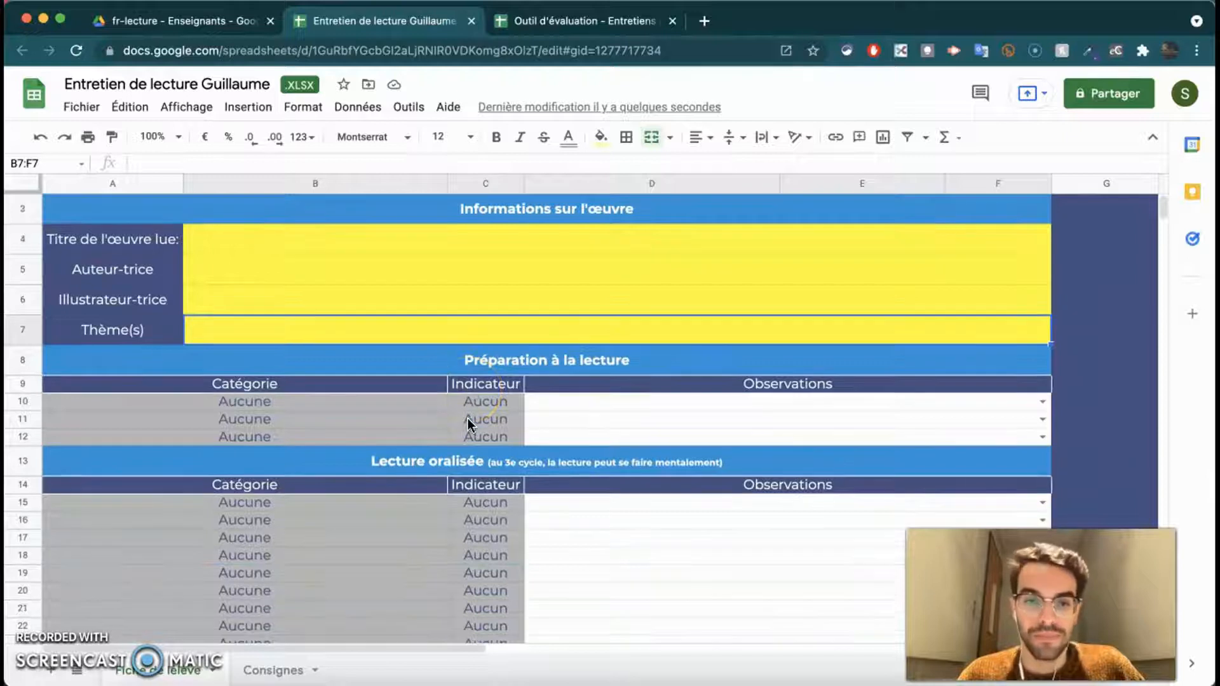
{"action": "scroll", "coordinate": [467, 418], "scroll_direction": "down", "scroll_amount": 1}
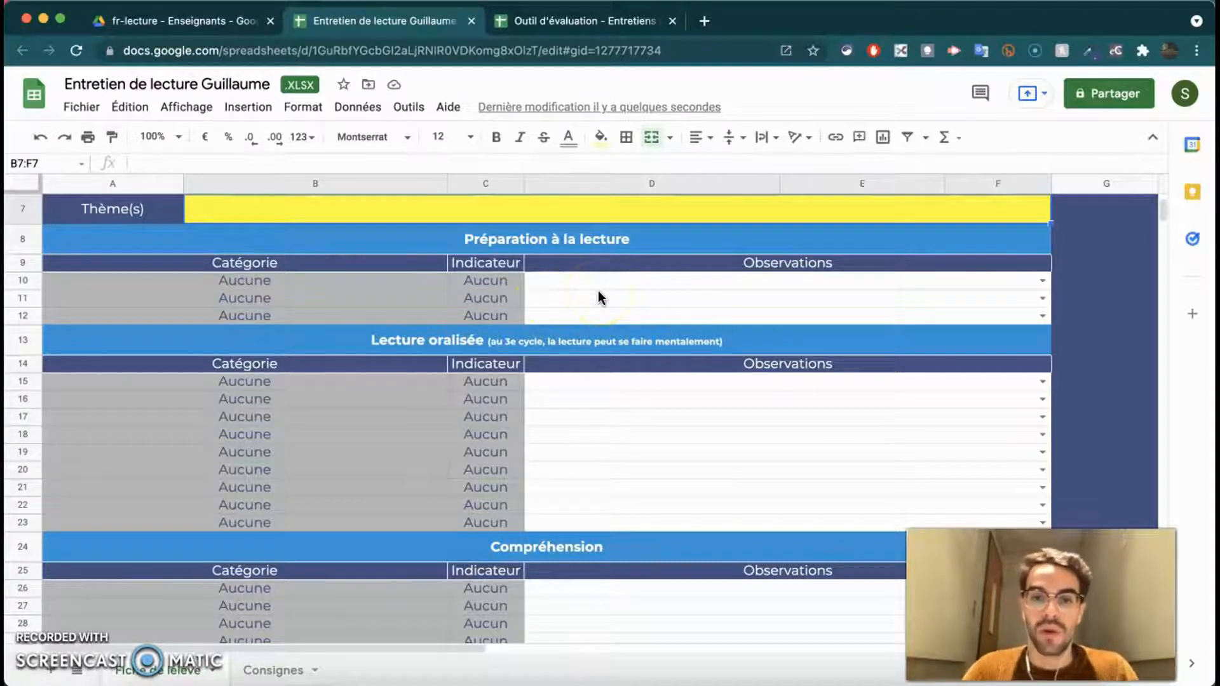
{"action": "scroll", "coordinate": [650, 309], "scroll_direction": "down", "scroll_amount": 2}
{"action": "scroll", "coordinate": [649, 310], "scroll_direction": "down", "scroll_amount": 2}
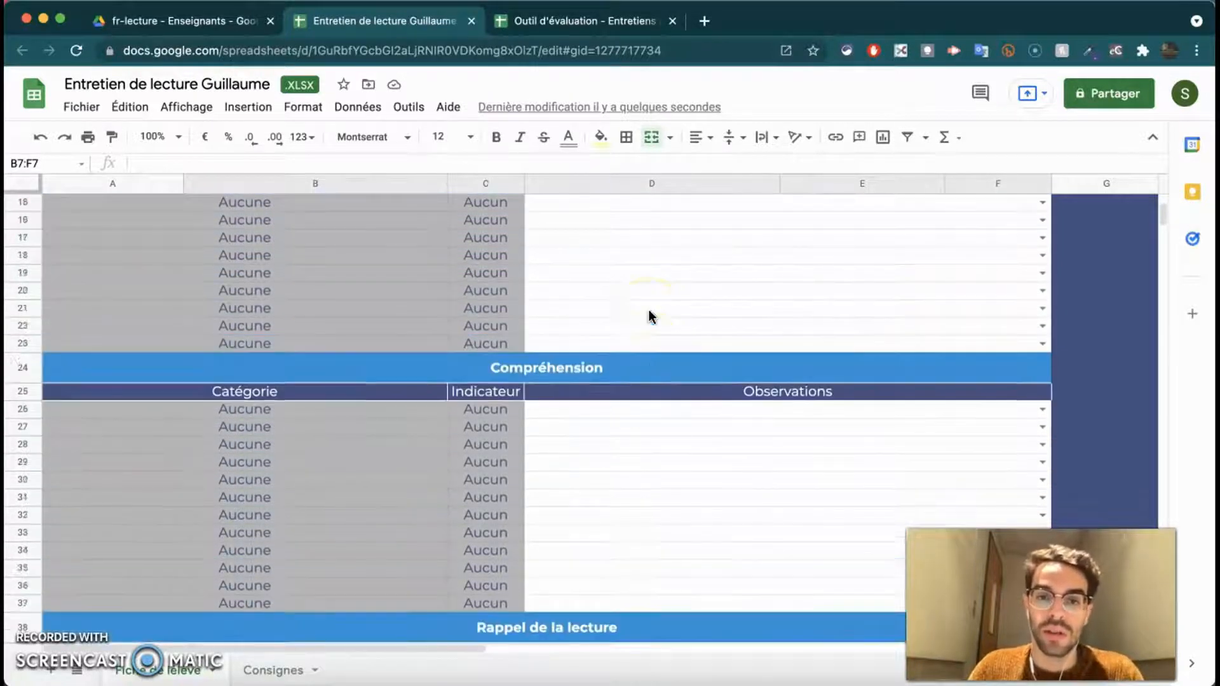
{"action": "scroll", "coordinate": [649, 310], "scroll_direction": "up", "scroll_amount": 6}
{"action": "scroll", "coordinate": [597, 322], "scroll_direction": "down", "scroll_amount": 2}
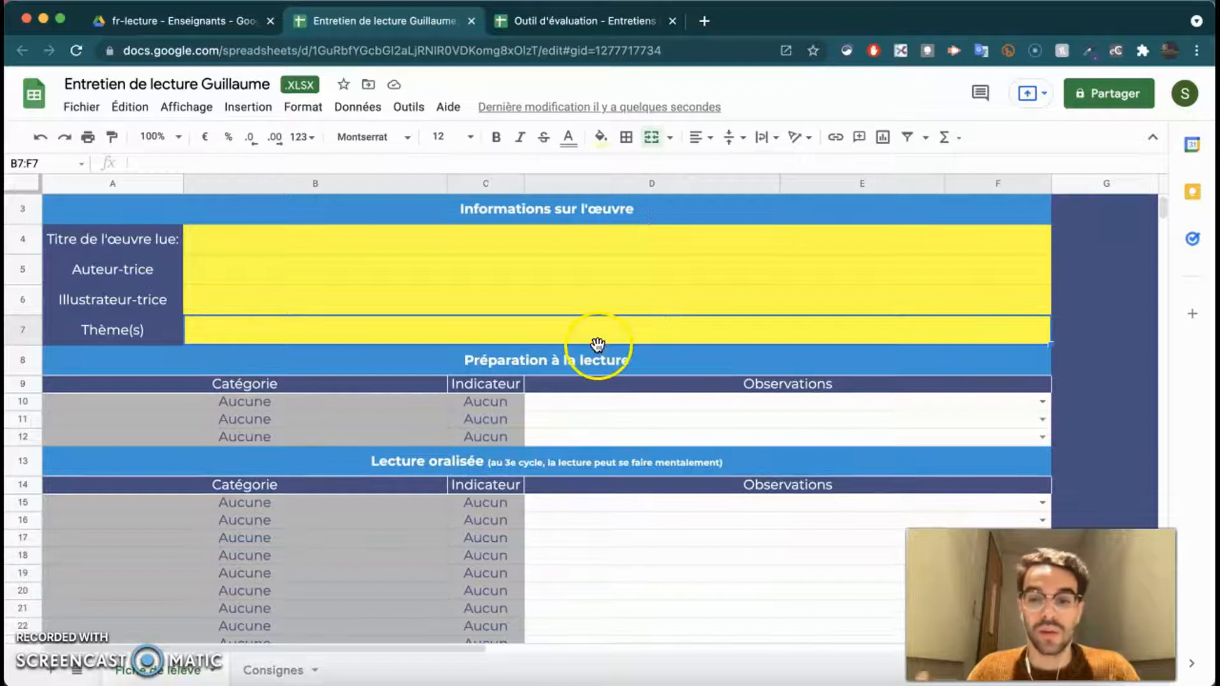
{"action": "scroll", "coordinate": [598, 348], "scroll_direction": "down", "scroll_amount": 5}
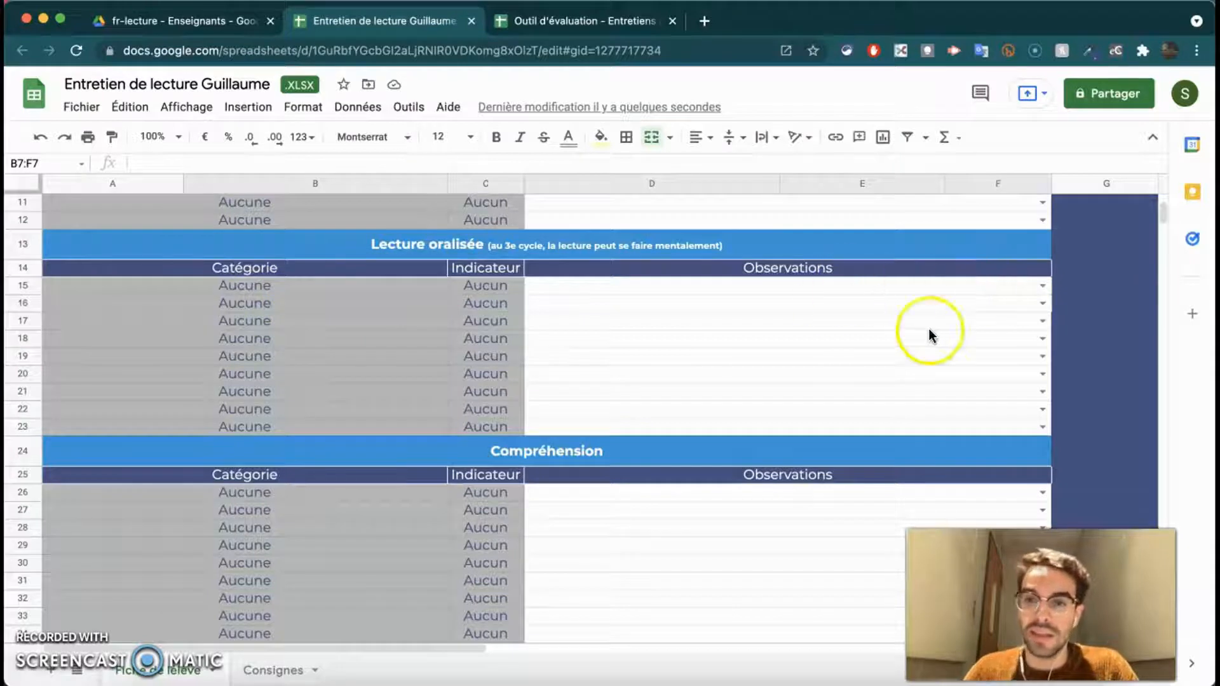
{"action": "scroll", "coordinate": [678, 371], "scroll_direction": "down", "scroll_amount": 3}
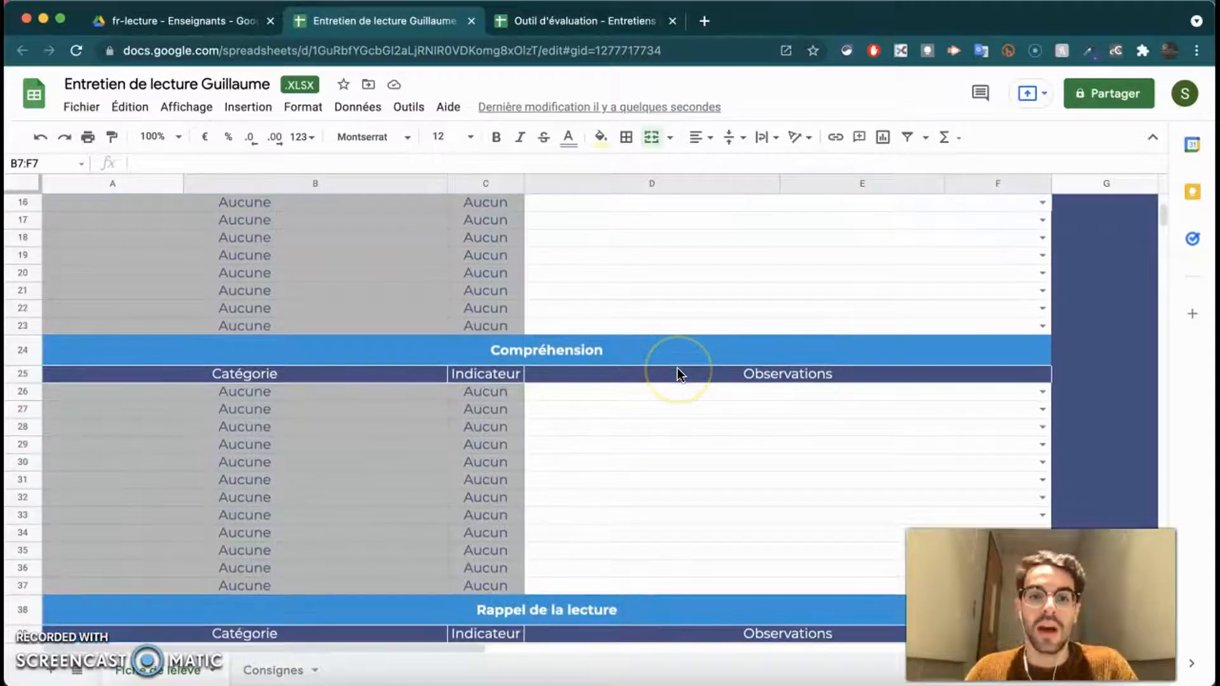
{"action": "scroll", "coordinate": [676, 367], "scroll_direction": "down", "scroll_amount": 2}
{"action": "scroll", "coordinate": [612, 352], "scroll_direction": "down", "scroll_amount": 2}
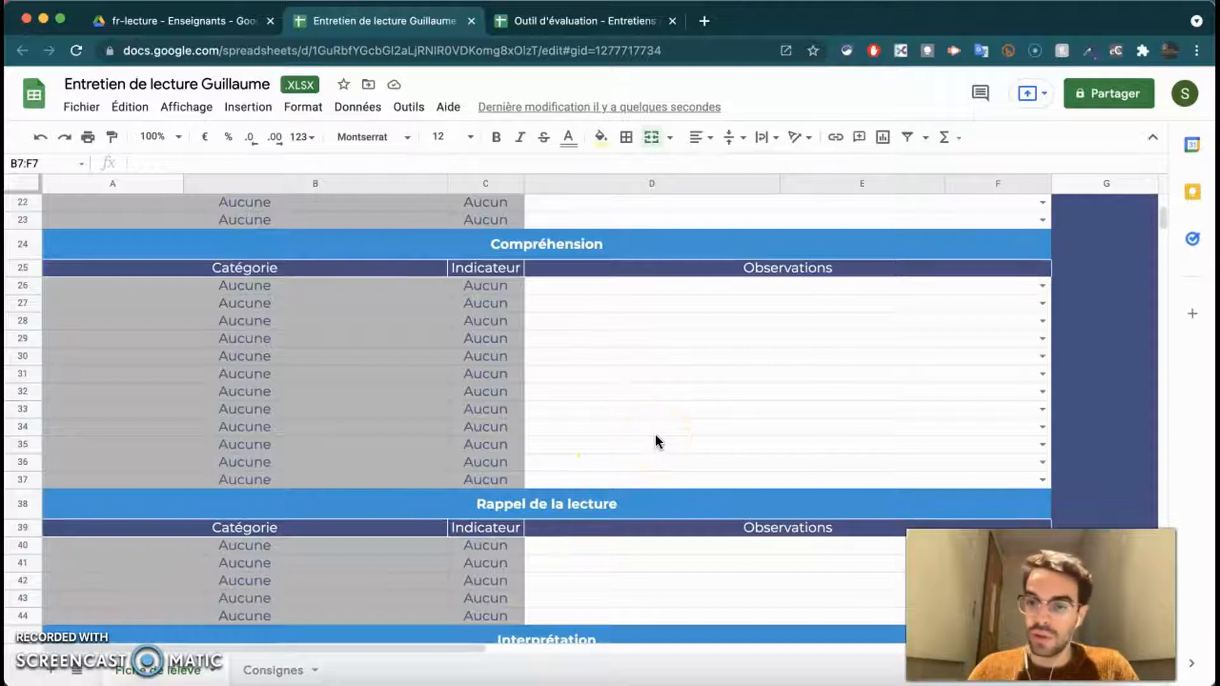
{"action": "scroll", "coordinate": [683, 438], "scroll_direction": "down", "scroll_amount": 4}
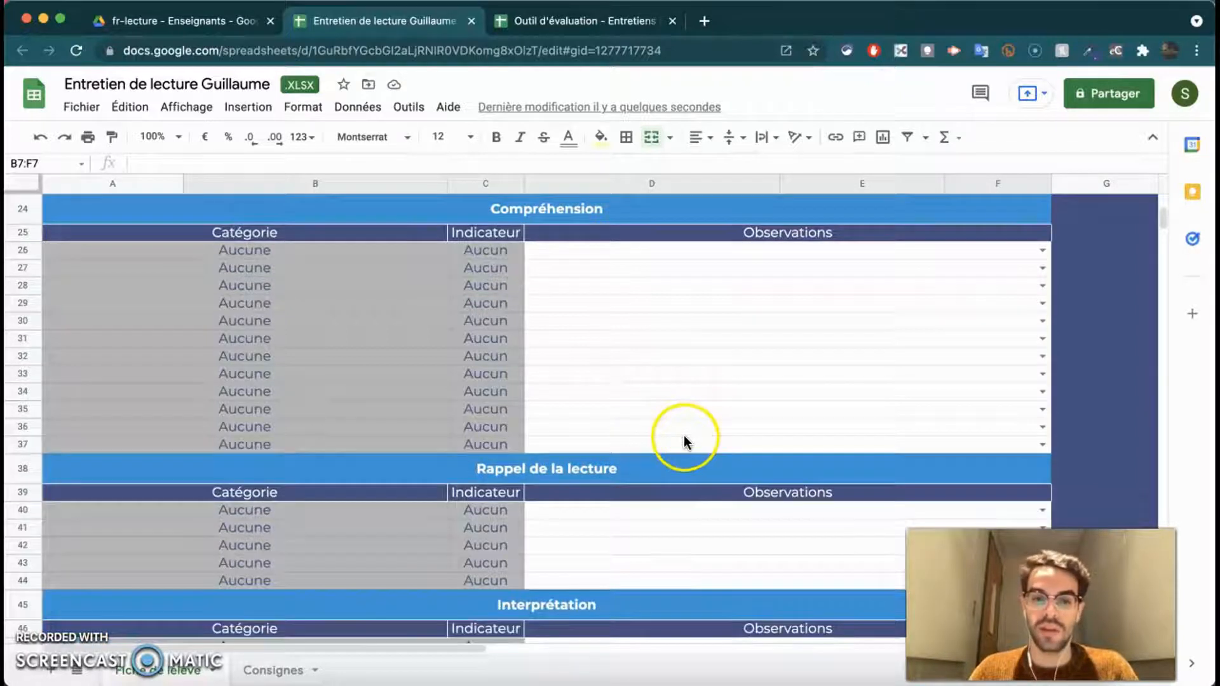
{"action": "scroll", "coordinate": [683, 439], "scroll_direction": "down", "scroll_amount": 5}
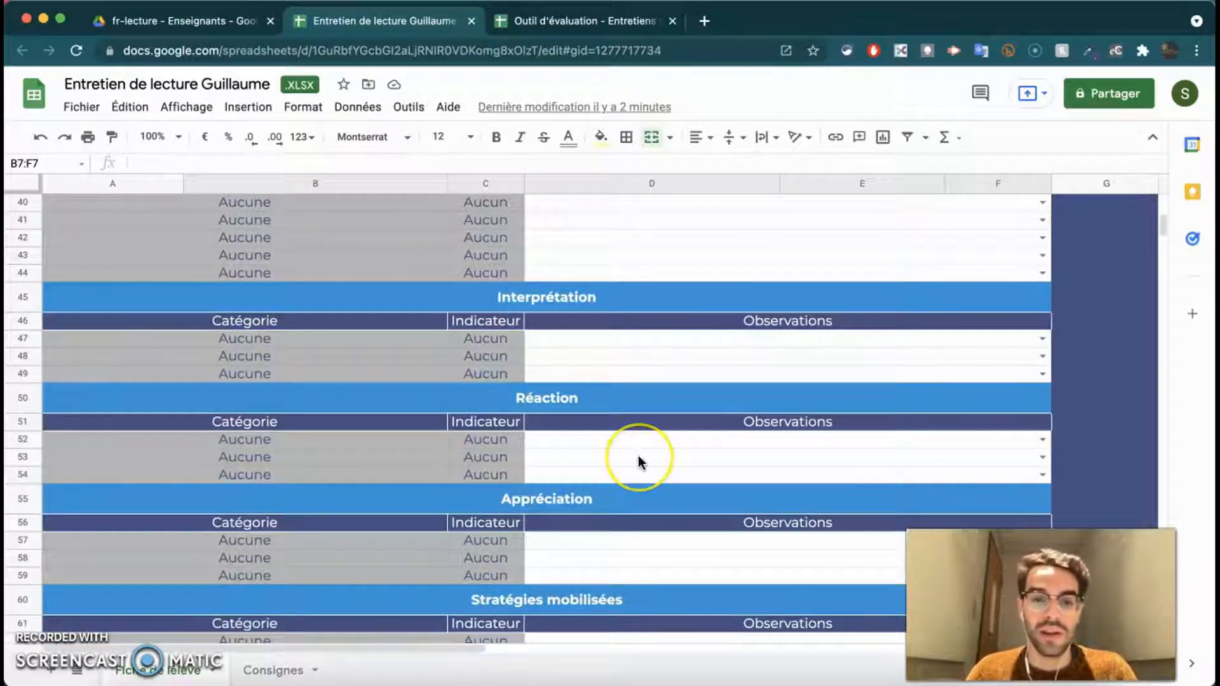
{"action": "scroll", "coordinate": [638, 455], "scroll_direction": "down", "scroll_amount": 3}
{"action": "scroll", "coordinate": [640, 462], "scroll_direction": "down", "scroll_amount": 5}
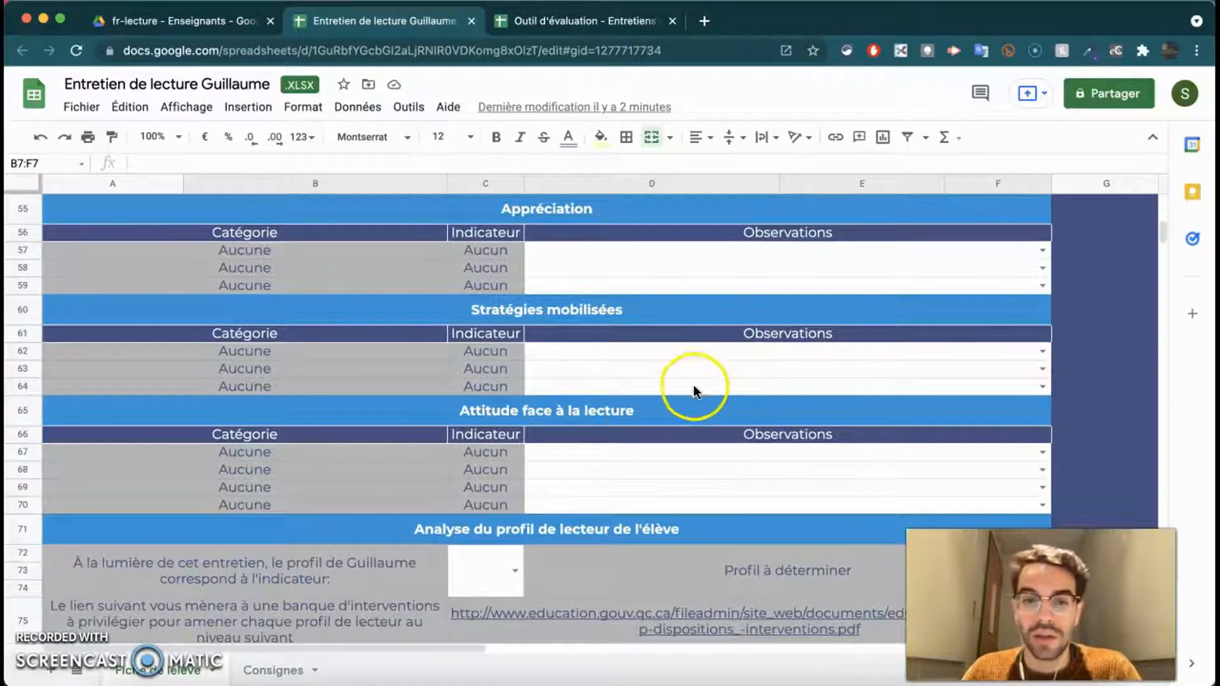
{"action": "scroll", "coordinate": [694, 390], "scroll_direction": "down", "scroll_amount": 2}
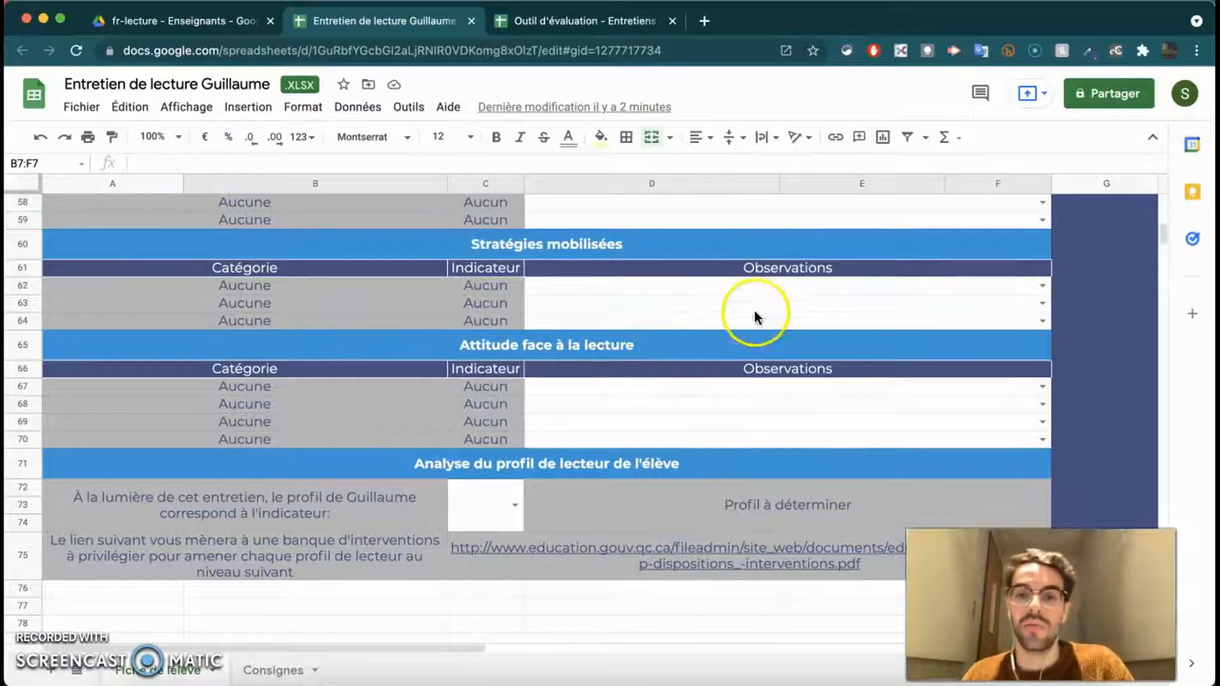
{"action": "scroll", "coordinate": [837, 336], "scroll_direction": "up", "scroll_amount": 7}
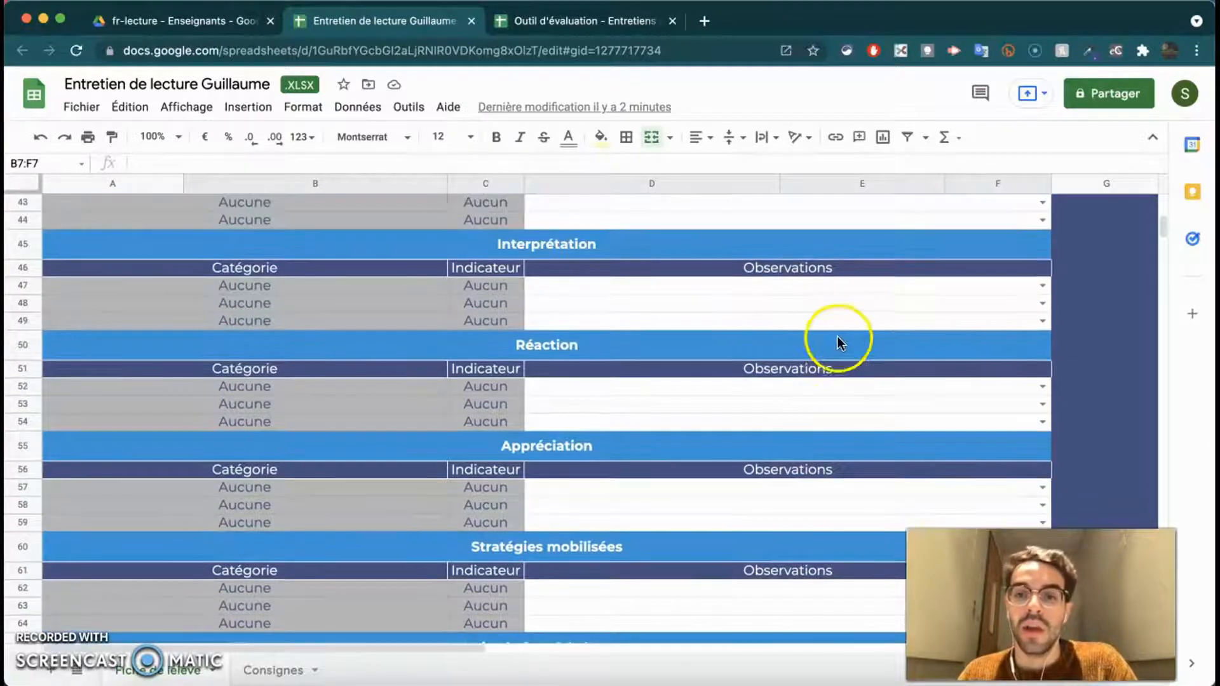
{"action": "scroll", "coordinate": [834, 339], "scroll_direction": "up", "scroll_amount": 5}
{"action": "scroll", "coordinate": [845, 342], "scroll_direction": "right", "scroll_amount": 5}
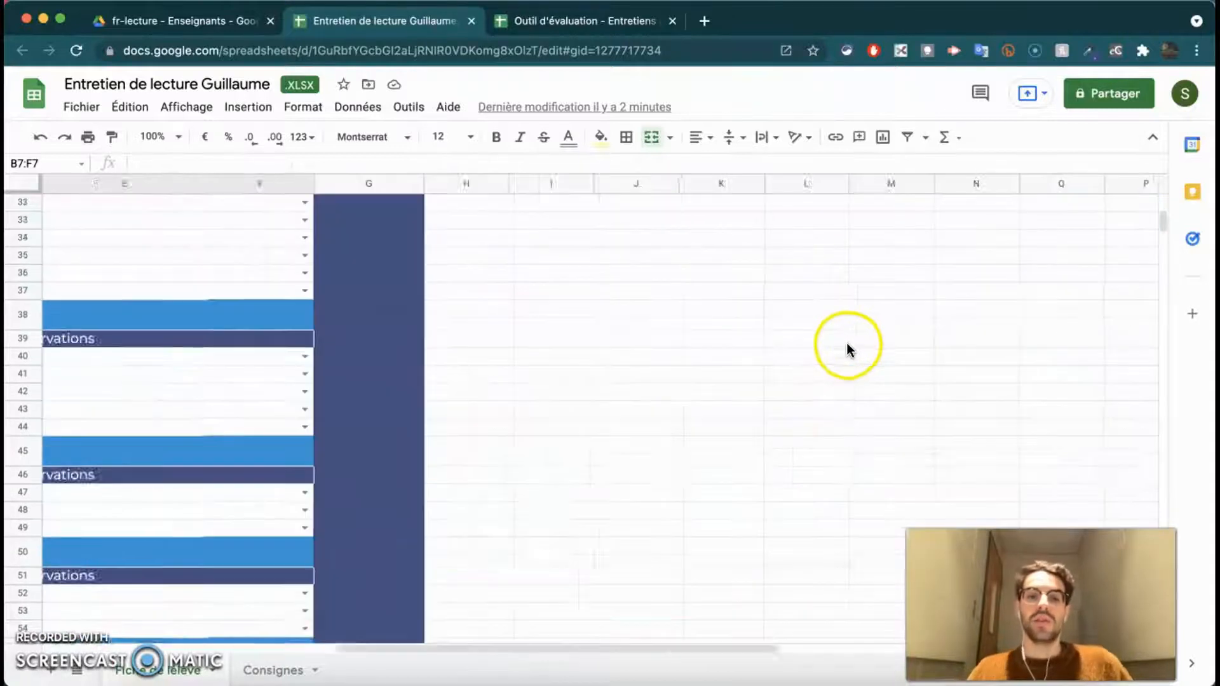
{"action": "scroll", "coordinate": [846, 343], "scroll_direction": "left", "scroll_amount": 5}
{"action": "scroll", "coordinate": [834, 343], "scroll_direction": "up", "scroll_amount": 5}
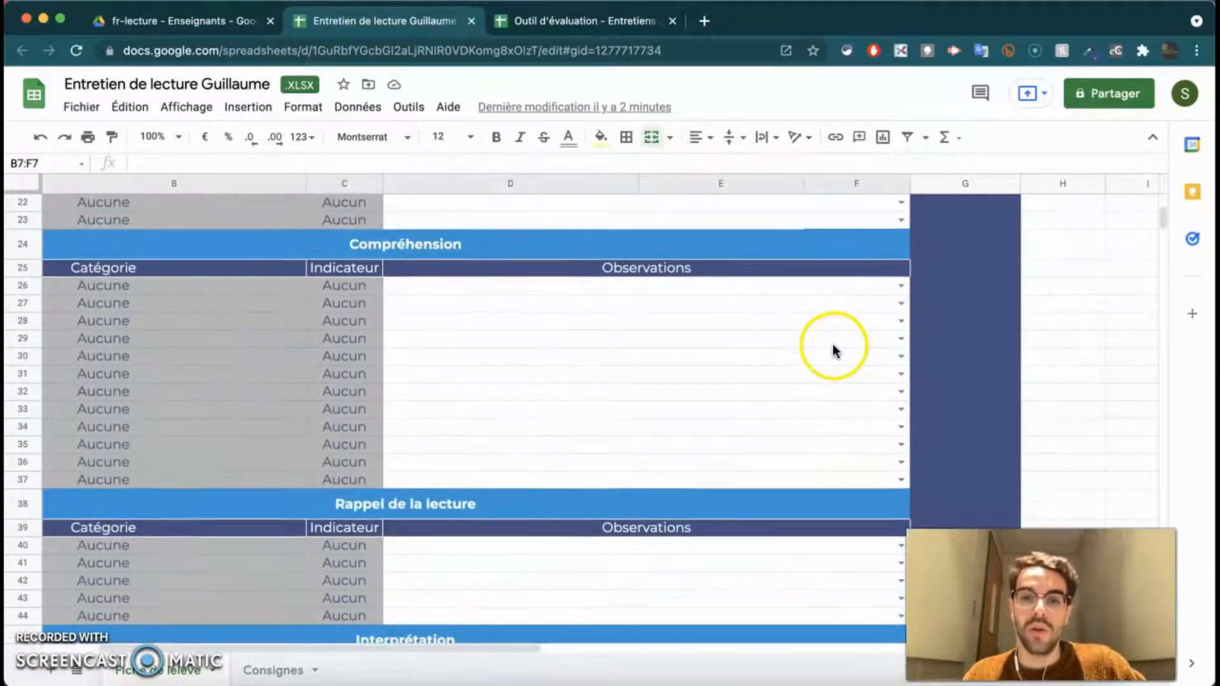
{"action": "scroll", "coordinate": [832, 344], "scroll_direction": "left", "scroll_amount": 2}
{"action": "scroll", "coordinate": [833, 346], "scroll_direction": "up", "scroll_amount": 5}
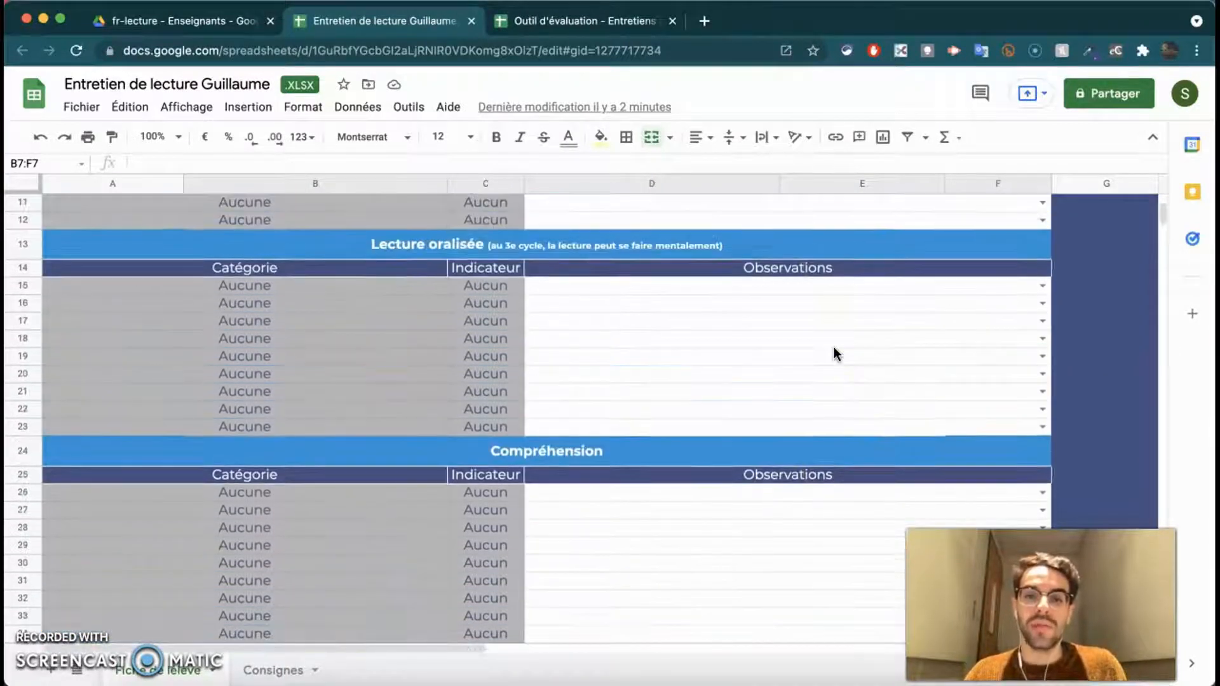
{"action": "scroll", "coordinate": [833, 348], "scroll_direction": "up", "scroll_amount": 3}
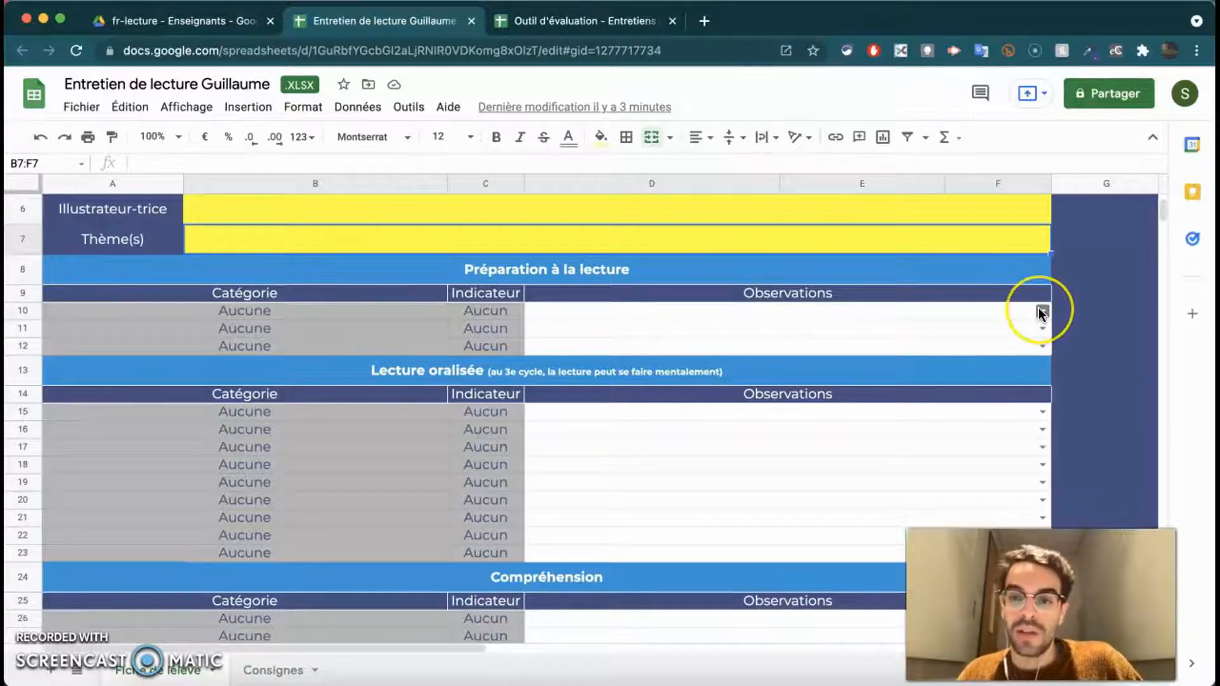
{"action": "left_click", "coordinate": [1041, 312]}
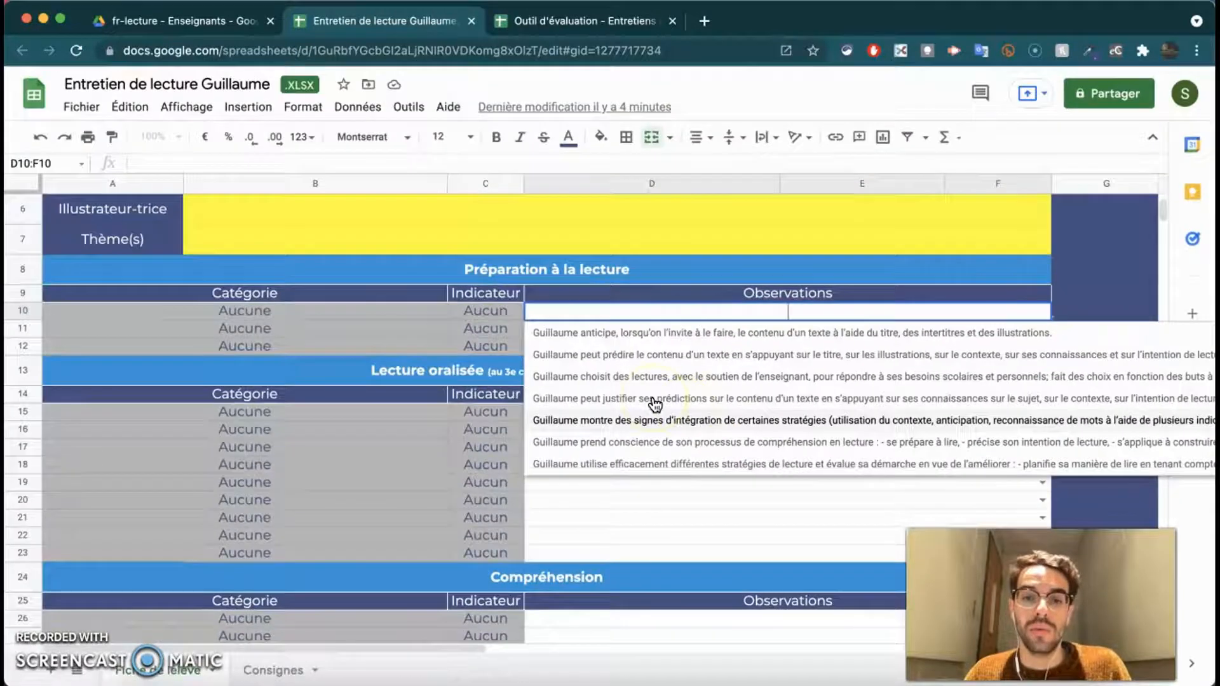
{"action": "left_click", "coordinate": [655, 402]}
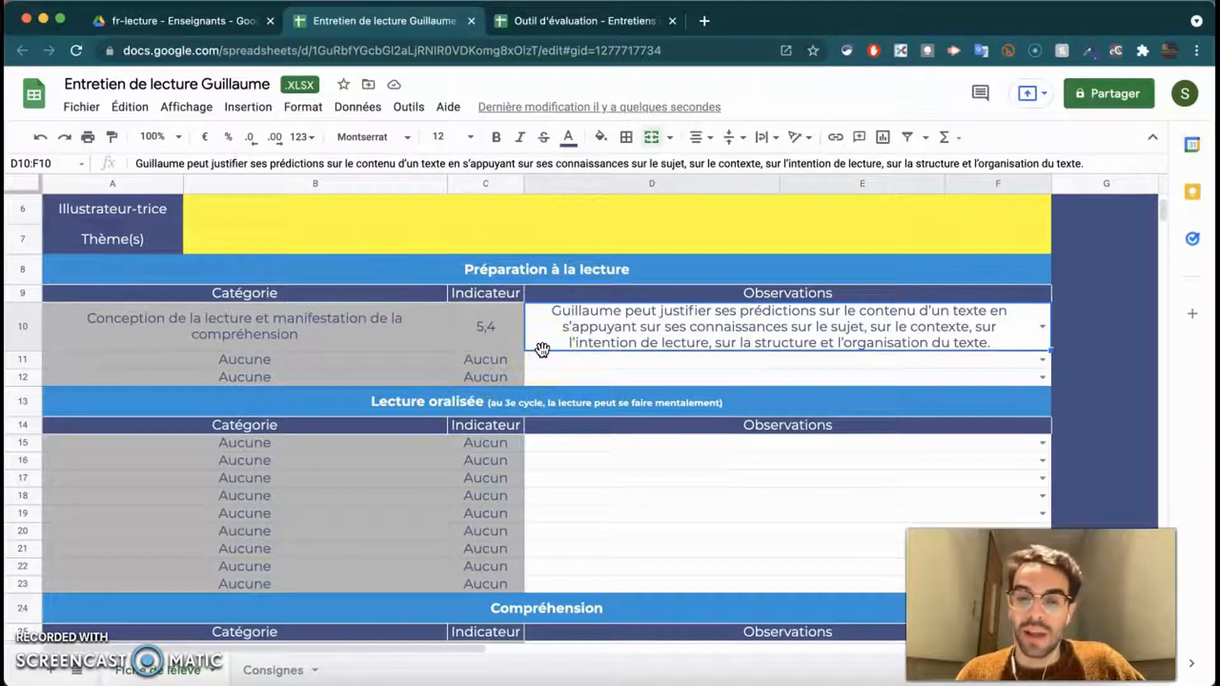
{"action": "left_click_drag", "start_coordinate": [542, 349], "coordinate": [413, 296]}
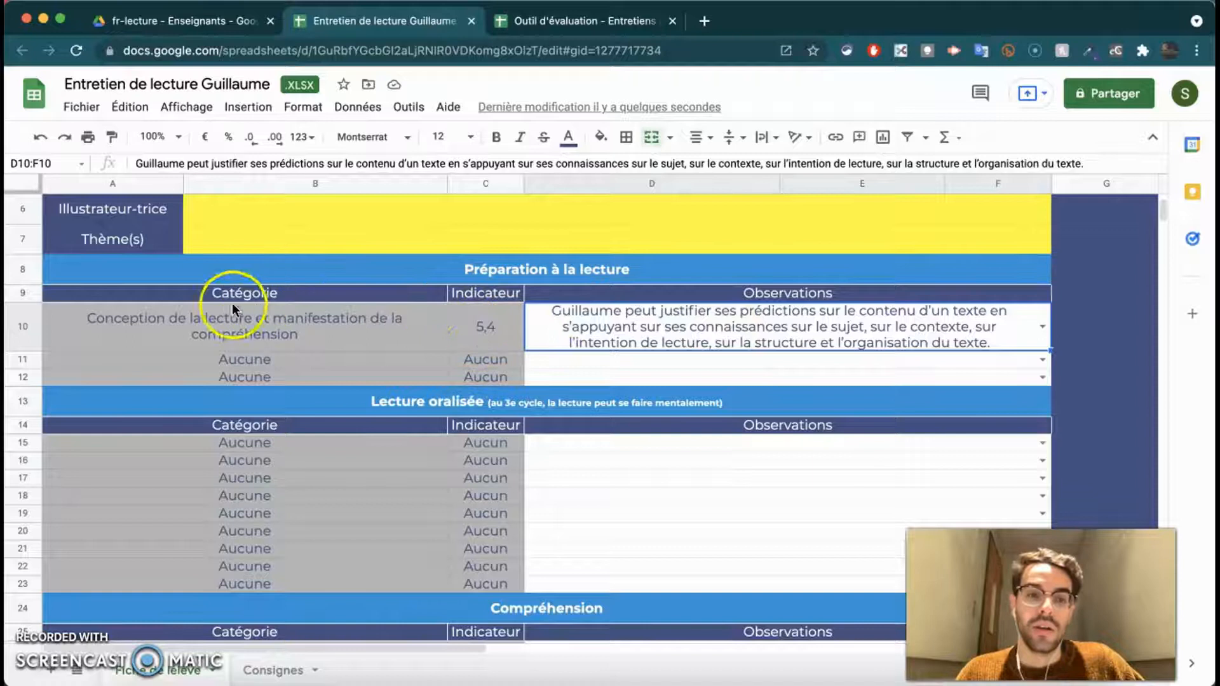
{"action": "left_click_drag", "start_coordinate": [191, 306], "coordinate": [89, 337]}
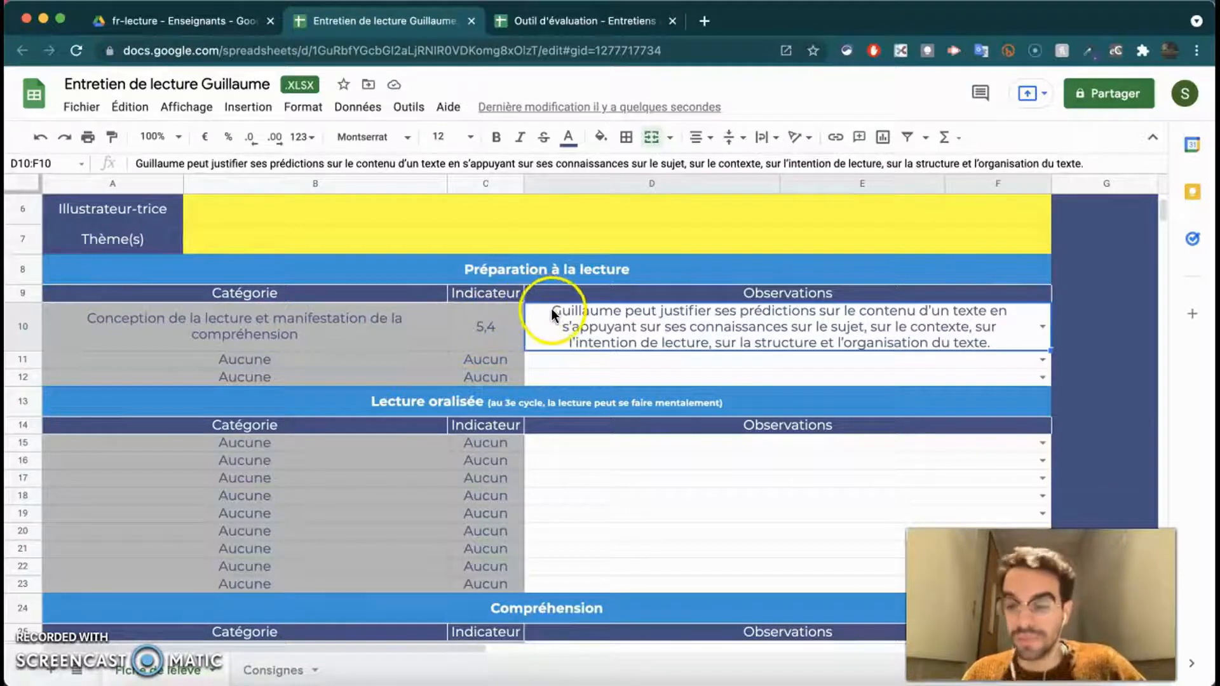
{"action": "left_click", "coordinate": [1042, 327]}
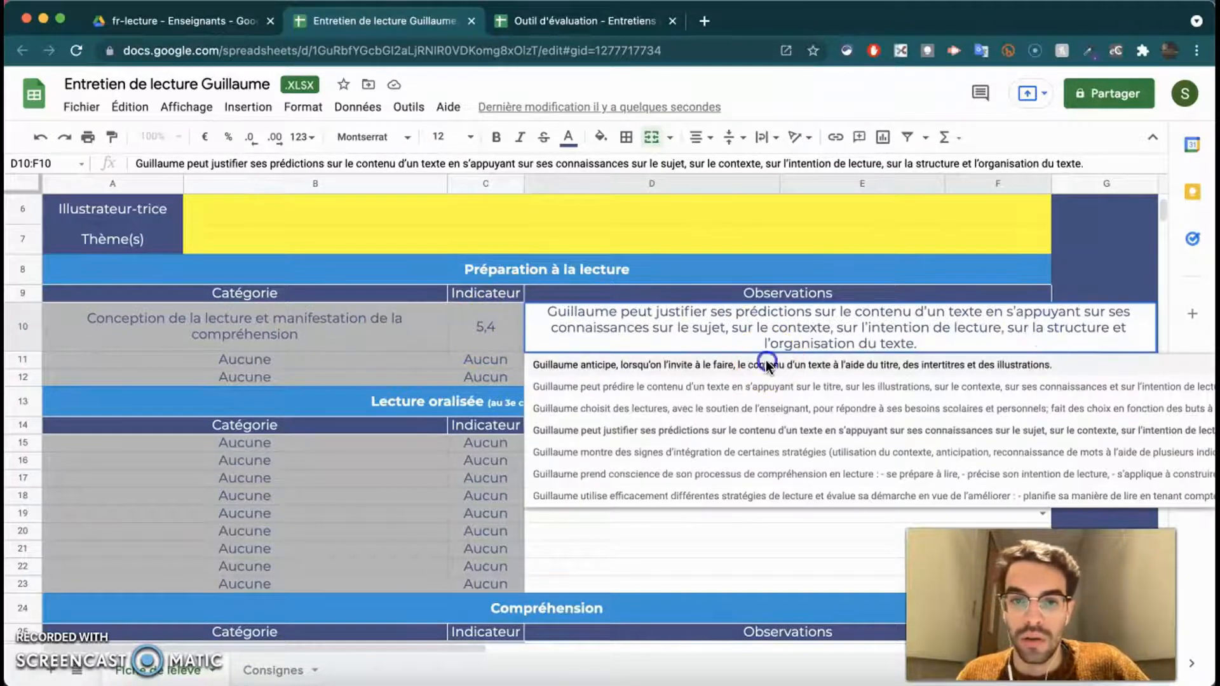
{"action": "left_click", "coordinate": [725, 365]}
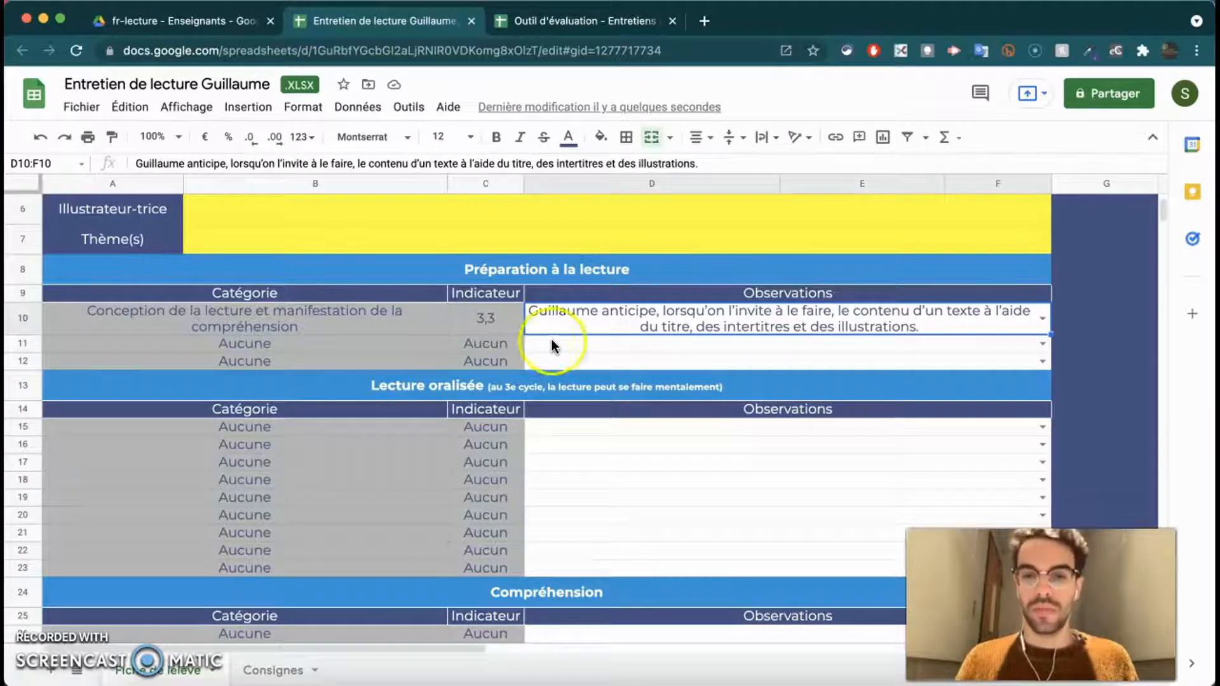
{"action": "left_click", "coordinate": [1031, 334]}
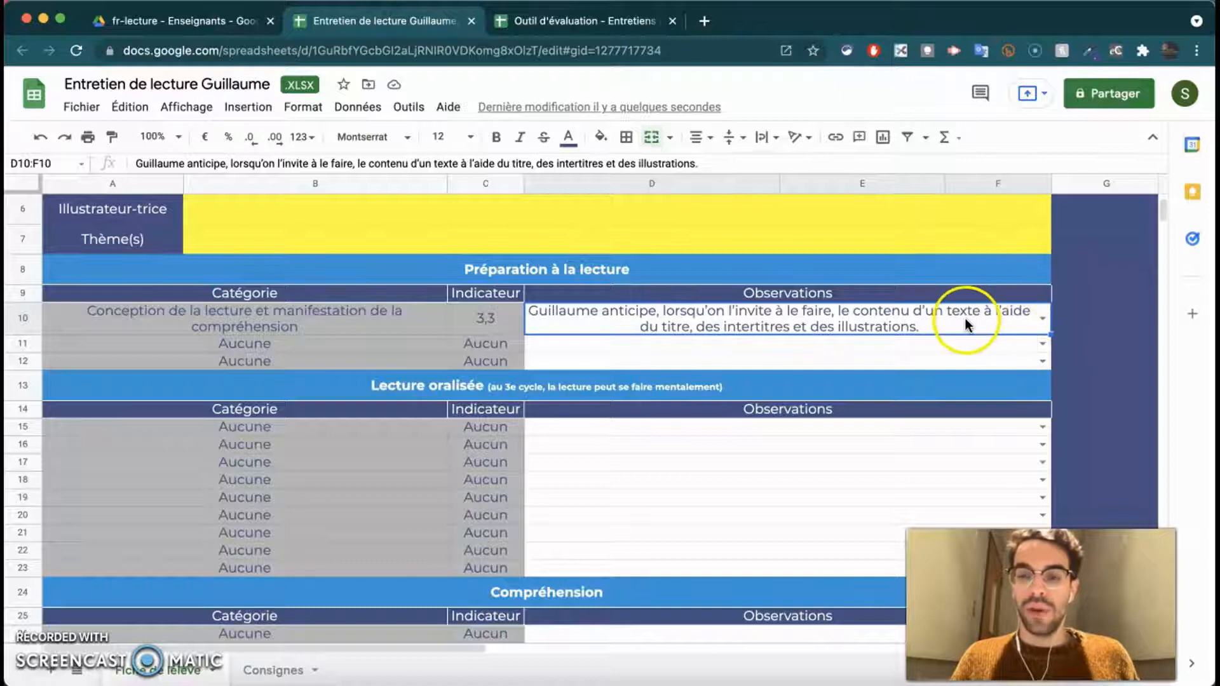
{"action": "left_click", "coordinate": [1042, 343]}
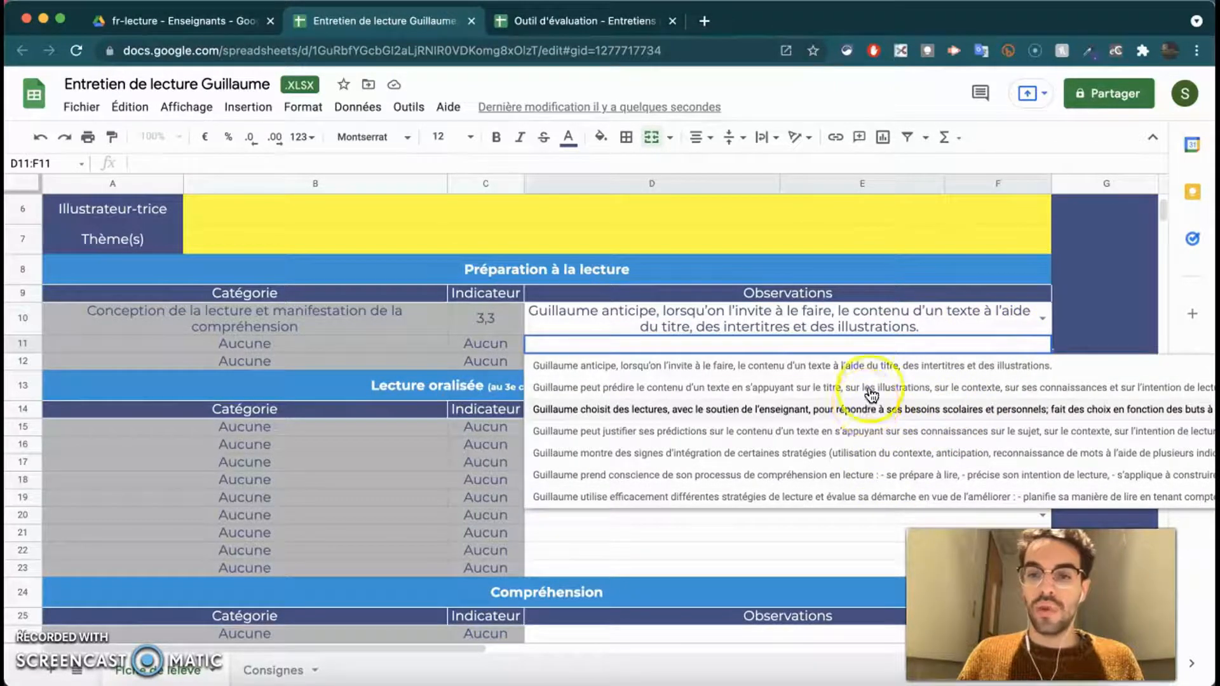
{"action": "left_click", "coordinate": [939, 318]}
{"action": "key", "text": "Delete"}
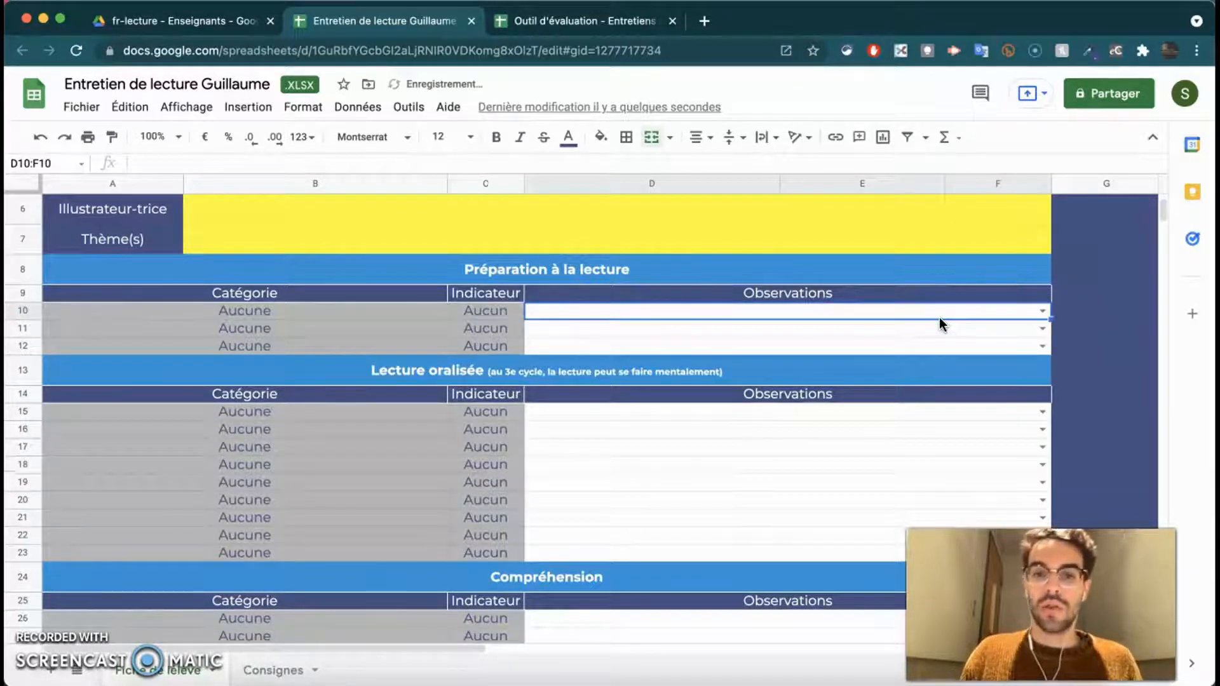
{"action": "left_click", "coordinate": [413, 314]}
{"action": "left_click", "coordinate": [452, 312]}
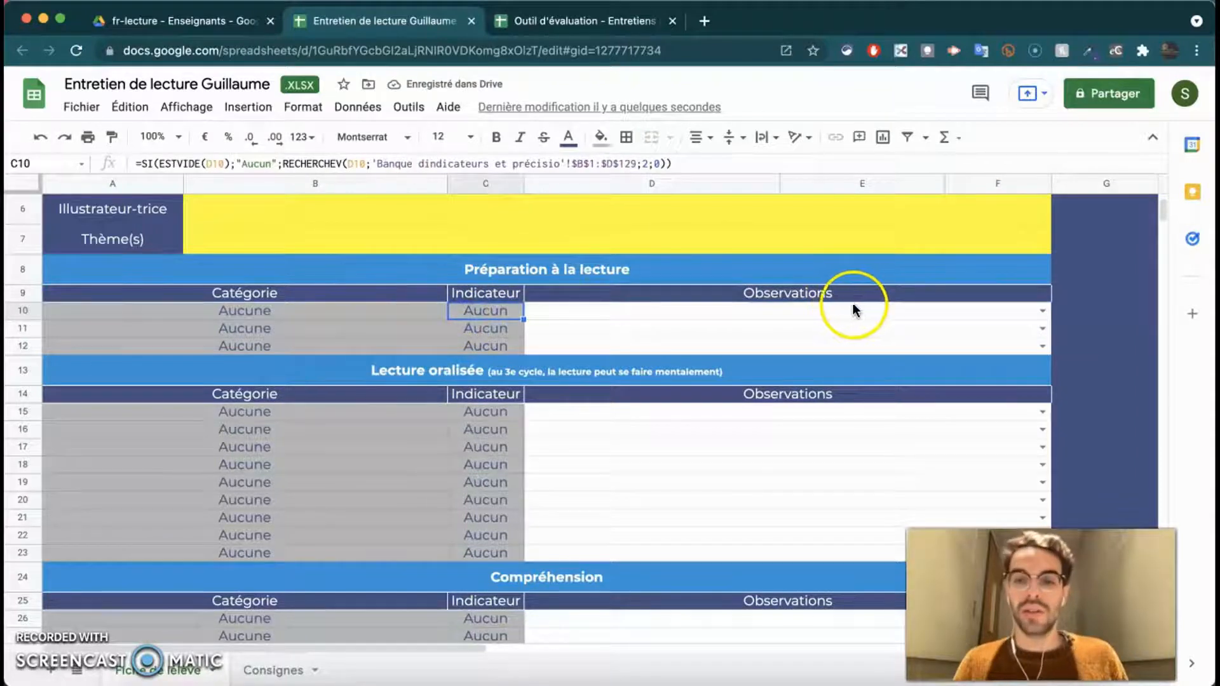
{"action": "scroll", "coordinate": [871, 311], "scroll_direction": "down", "scroll_amount": 4}
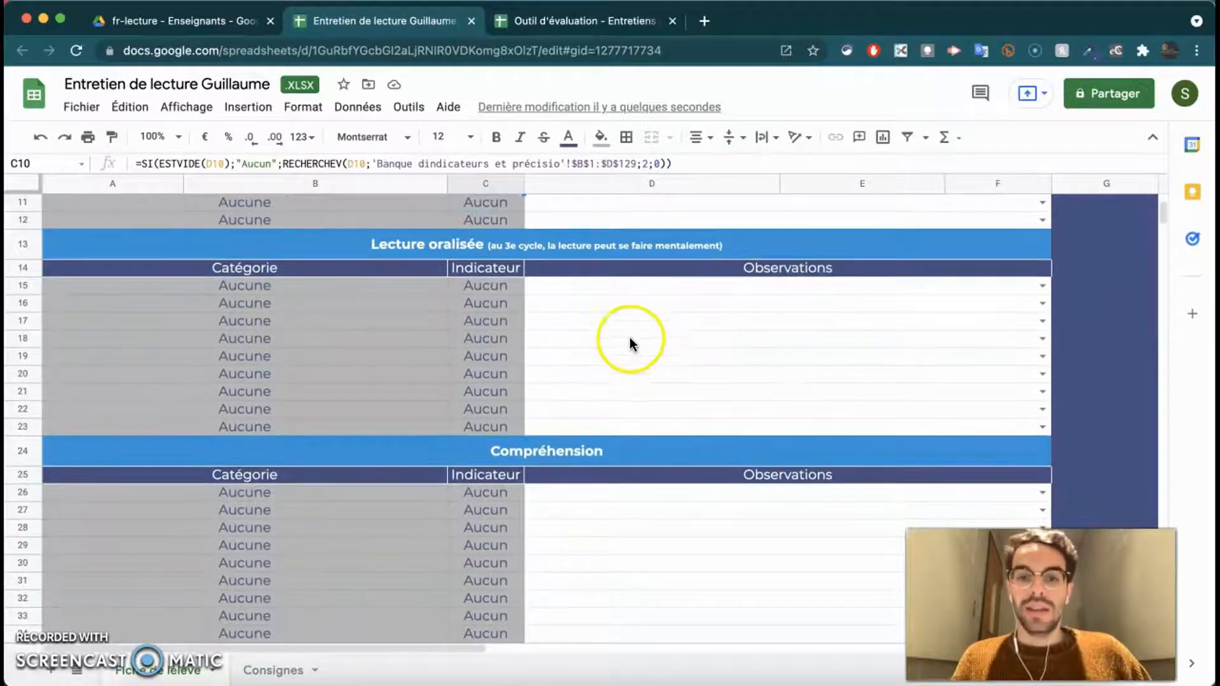
{"action": "scroll", "coordinate": [609, 440], "scroll_direction": "down", "scroll_amount": 2}
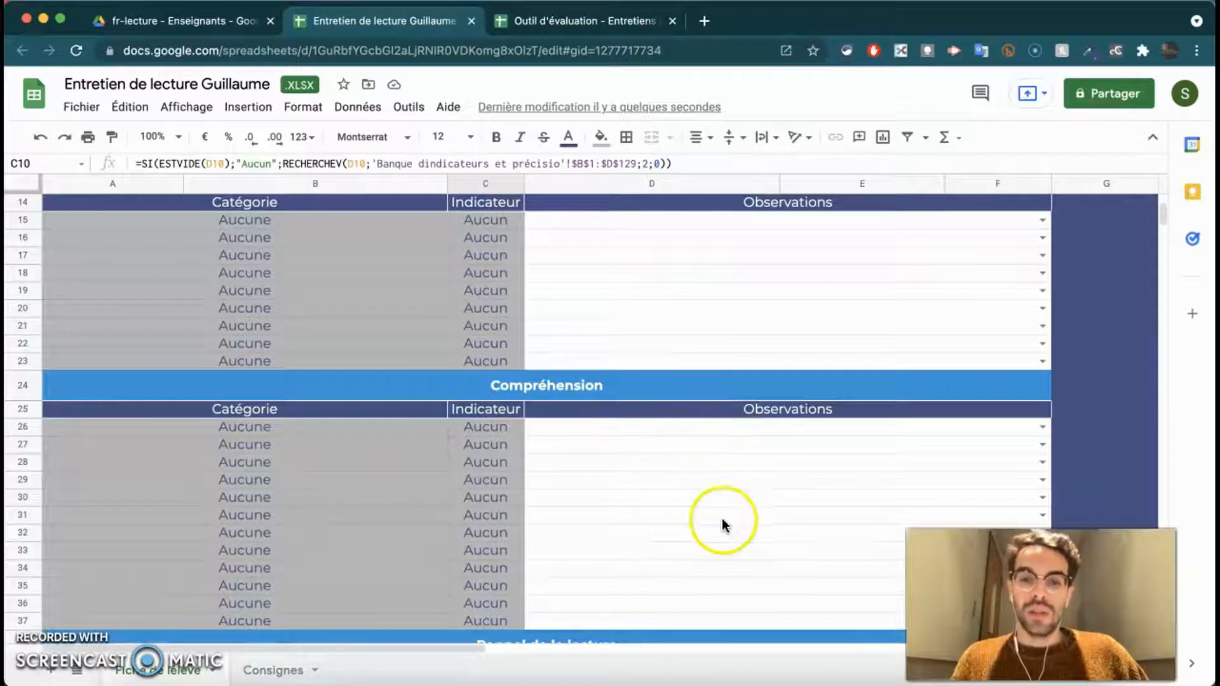
{"action": "scroll", "coordinate": [651, 322], "scroll_direction": "up", "scroll_amount": 1}
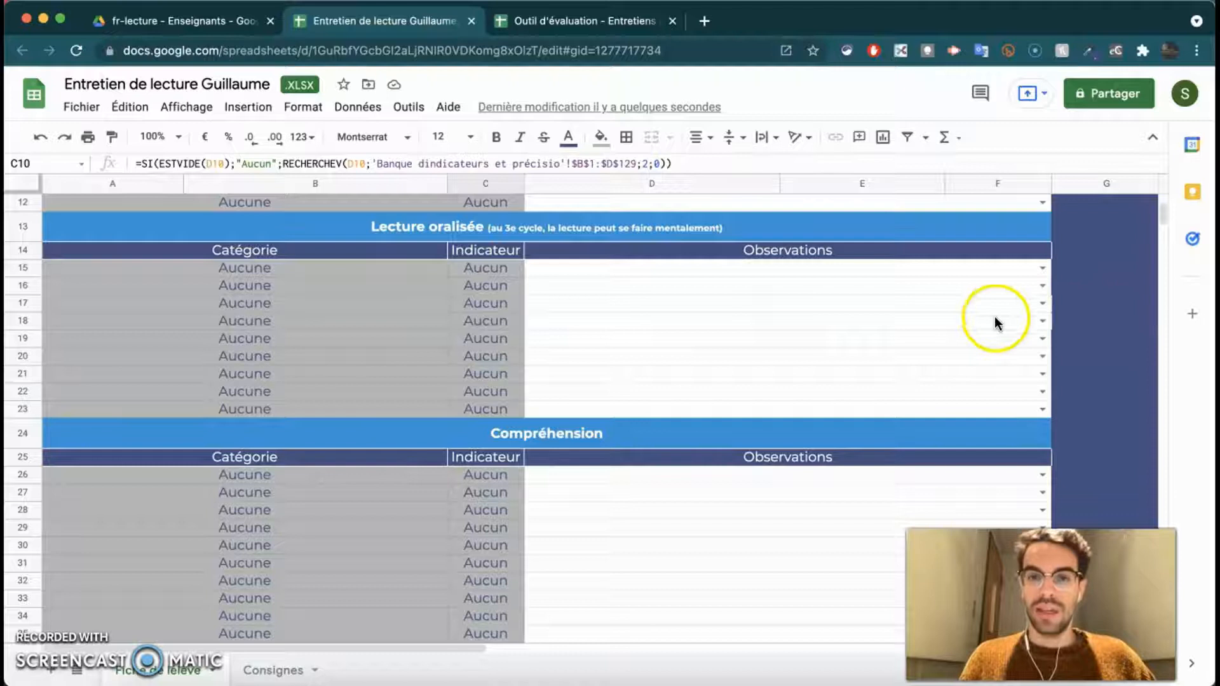
{"action": "scroll", "coordinate": [959, 314], "scroll_direction": "up", "scroll_amount": 1}
{"action": "scroll", "coordinate": [991, 307], "scroll_direction": "up", "scroll_amount": 2}
{"action": "left_click", "coordinate": [1043, 312]}
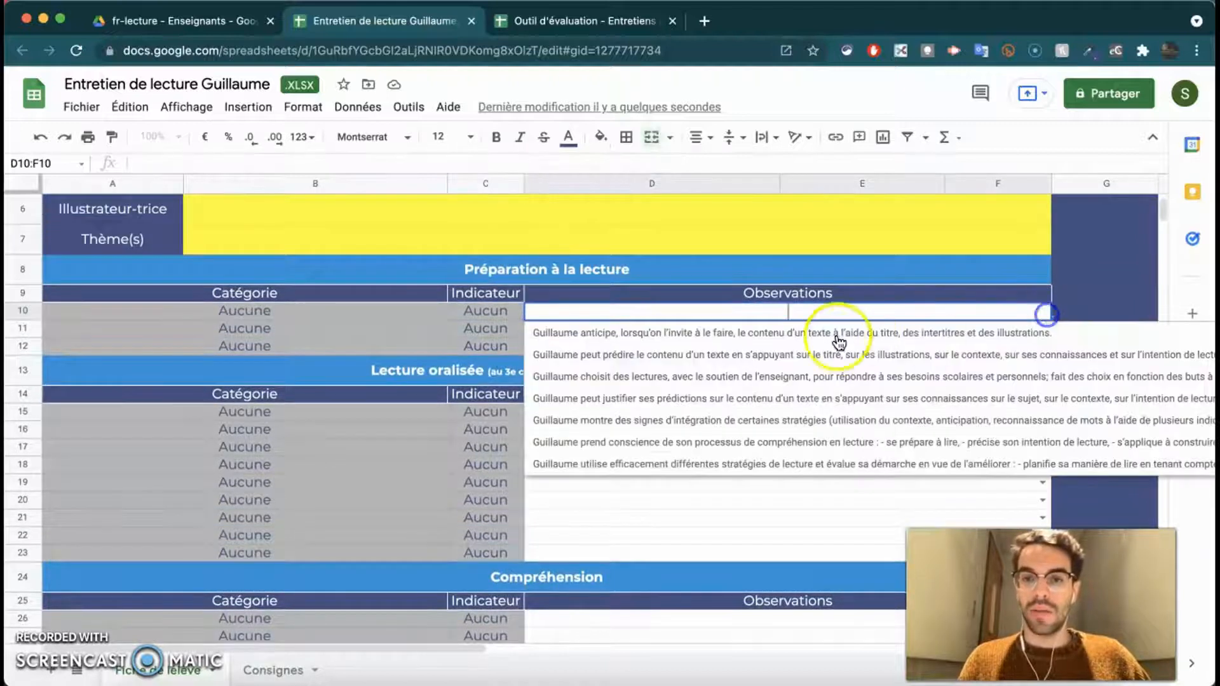
{"action": "left_click", "coordinate": [570, 512]}
{"action": "scroll", "coordinate": [598, 474], "scroll_direction": "down", "scroll_amount": 5}
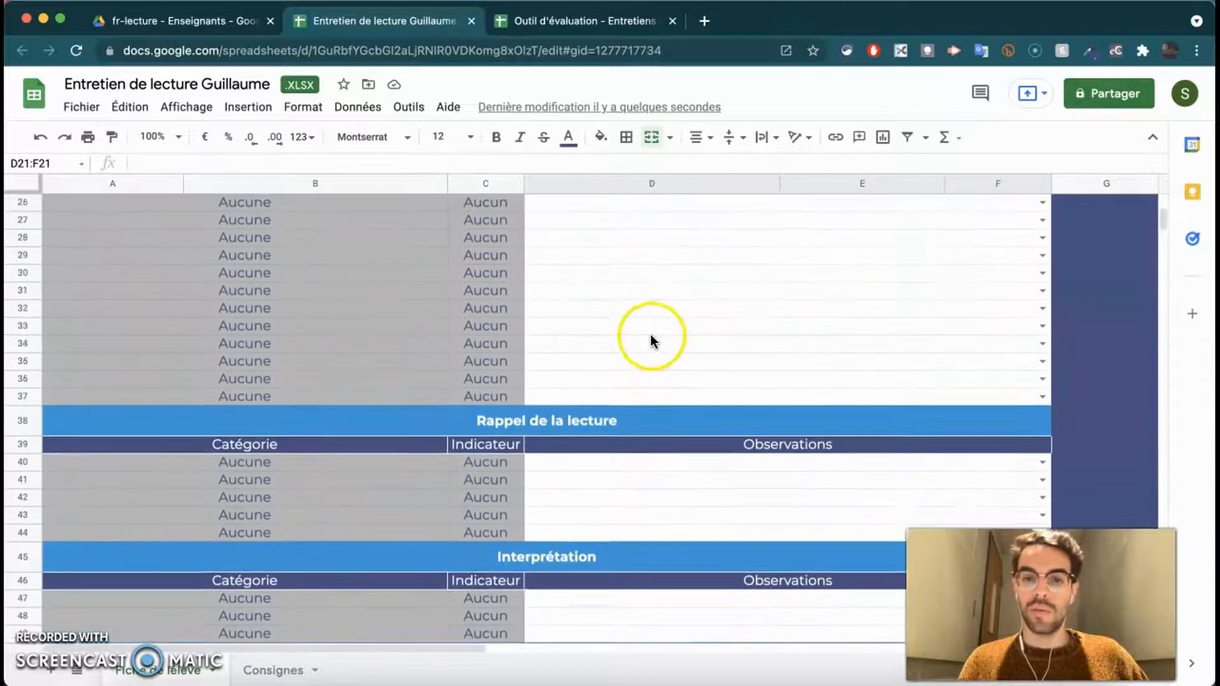
{"action": "scroll", "coordinate": [651, 334], "scroll_direction": "up", "scroll_amount": 1}
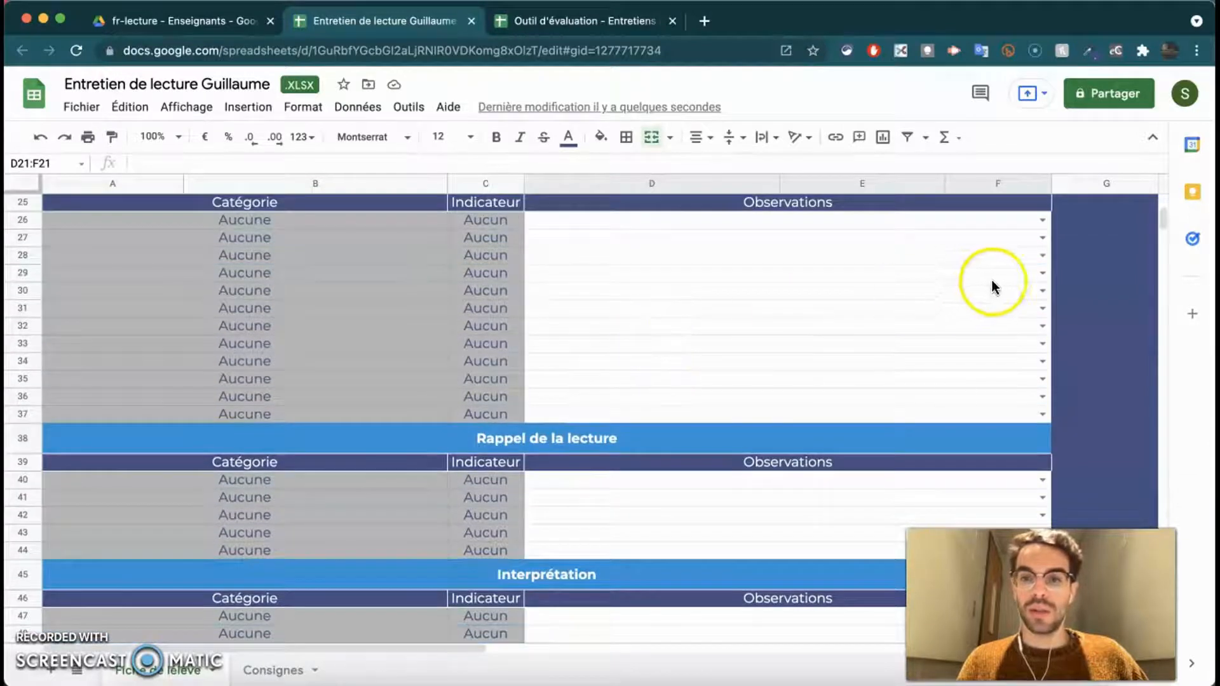
{"action": "left_click", "coordinate": [1041, 220]}
{"action": "scroll", "coordinate": [815, 384], "scroll_direction": "down", "scroll_amount": 2}
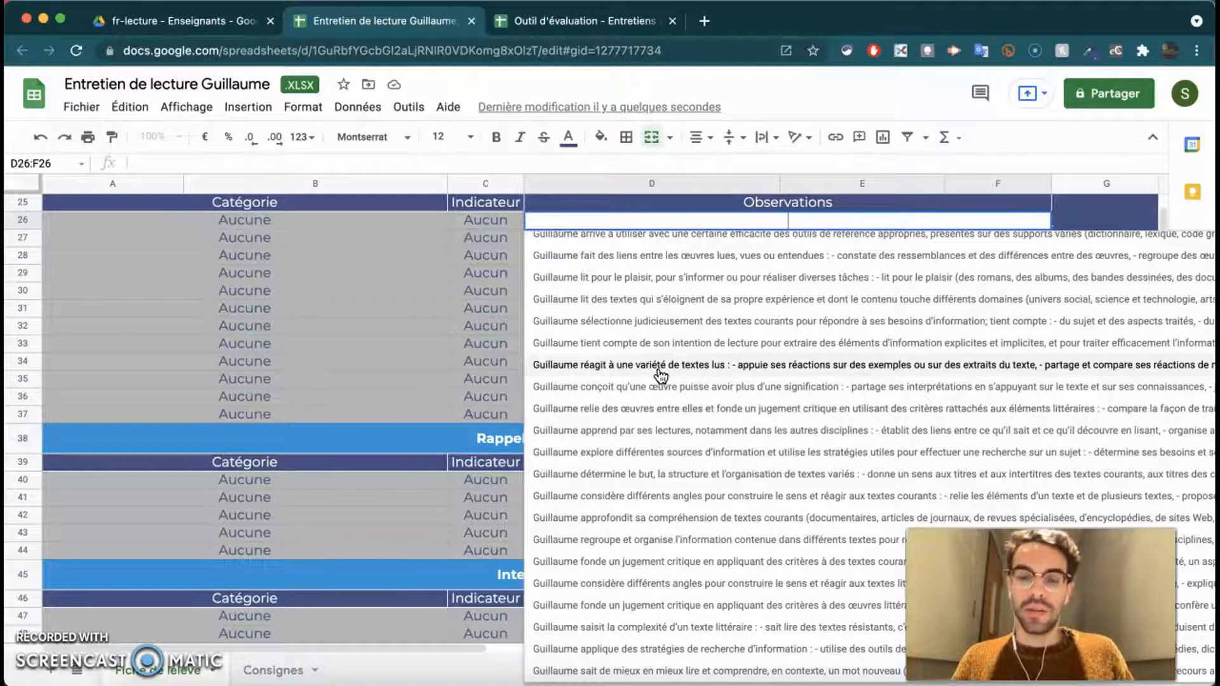
{"action": "left_click", "coordinate": [459, 304]}
{"action": "left_click", "coordinate": [696, 223]}
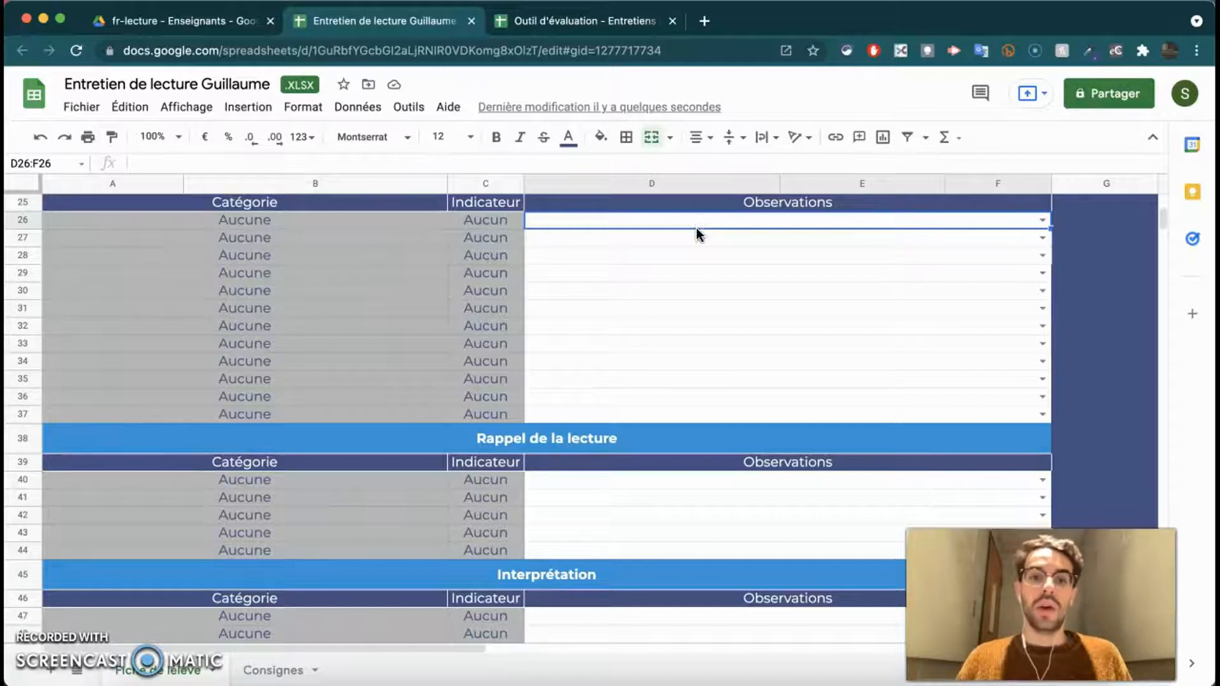
{"action": "scroll", "coordinate": [696, 282], "scroll_direction": "up", "scroll_amount": 1}
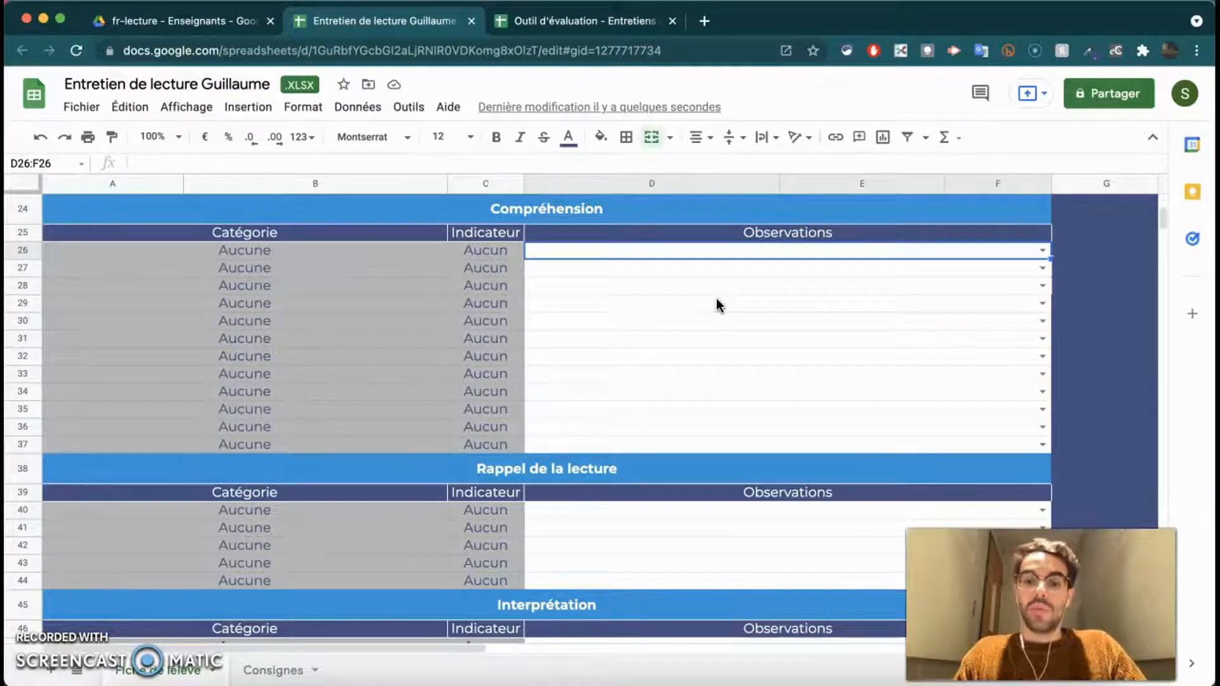
{"action": "type", "text": "personna"}
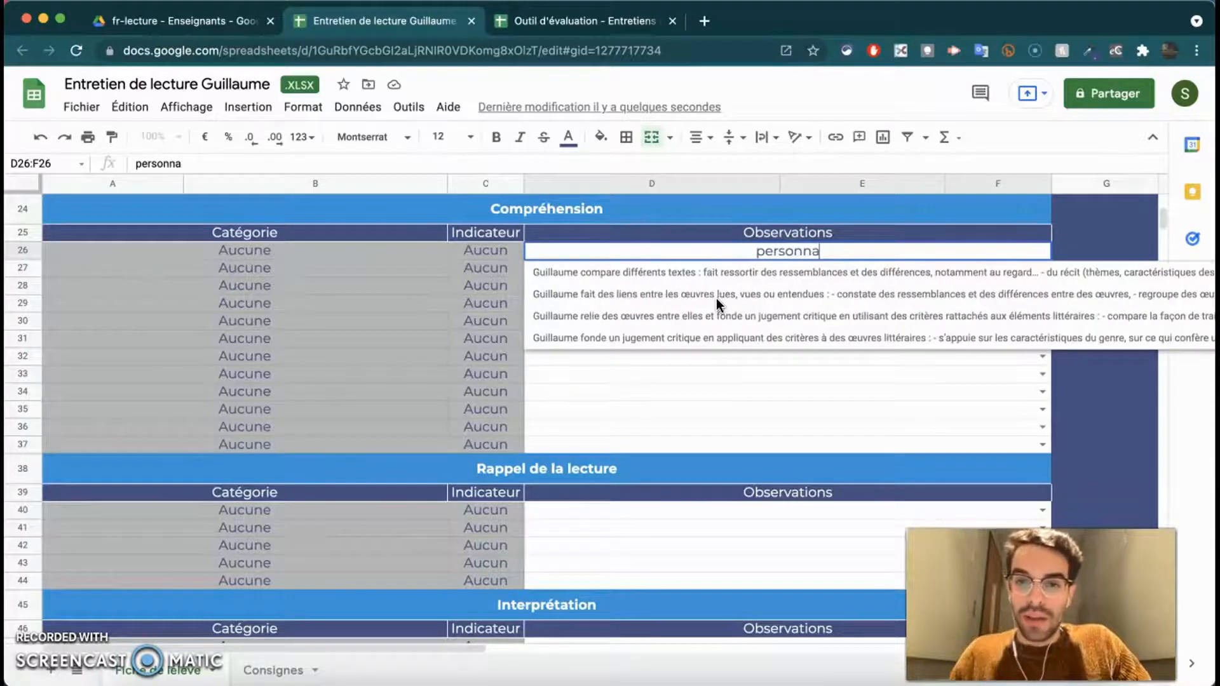
{"action": "type", "text": "ge"}
{"action": "left_click", "coordinate": [714, 309]}
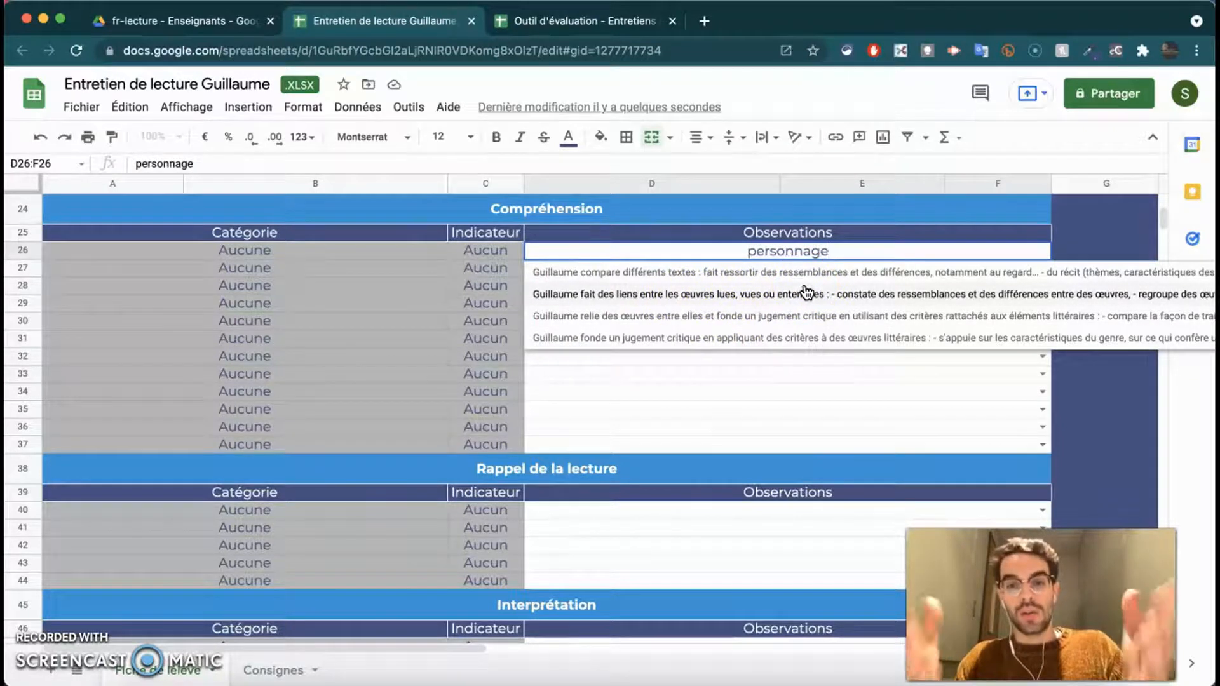
{"action": "key", "text": "super+a"}
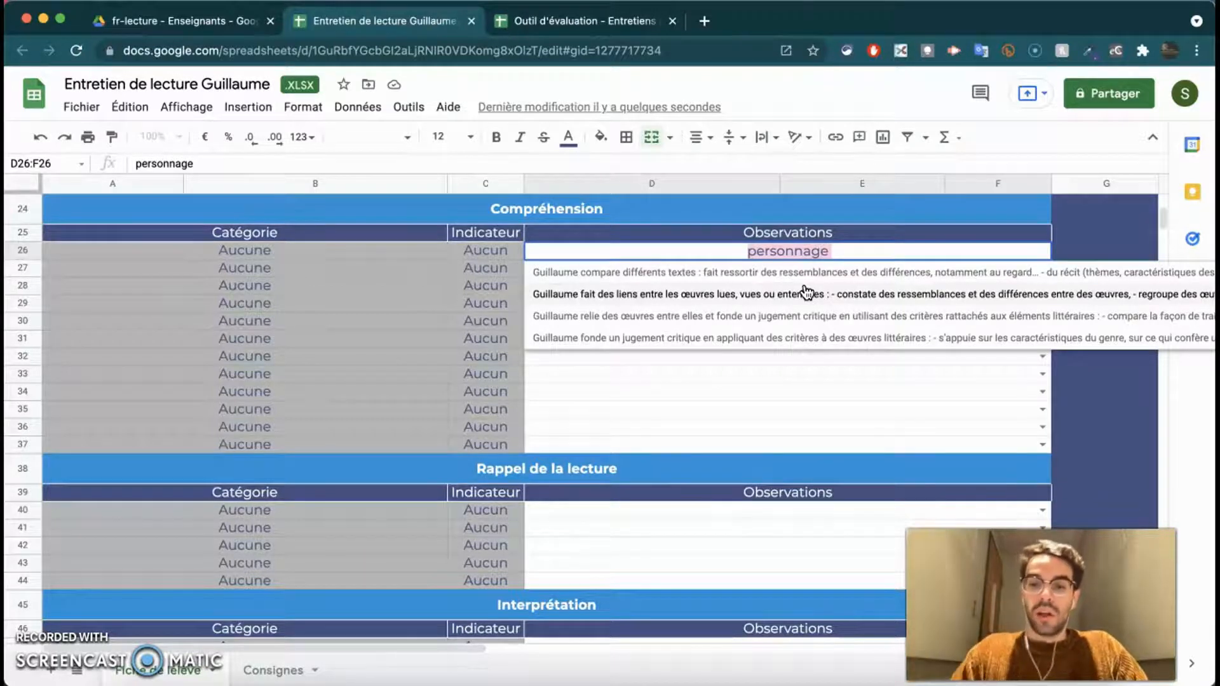
{"action": "type", "text": "poteau"}
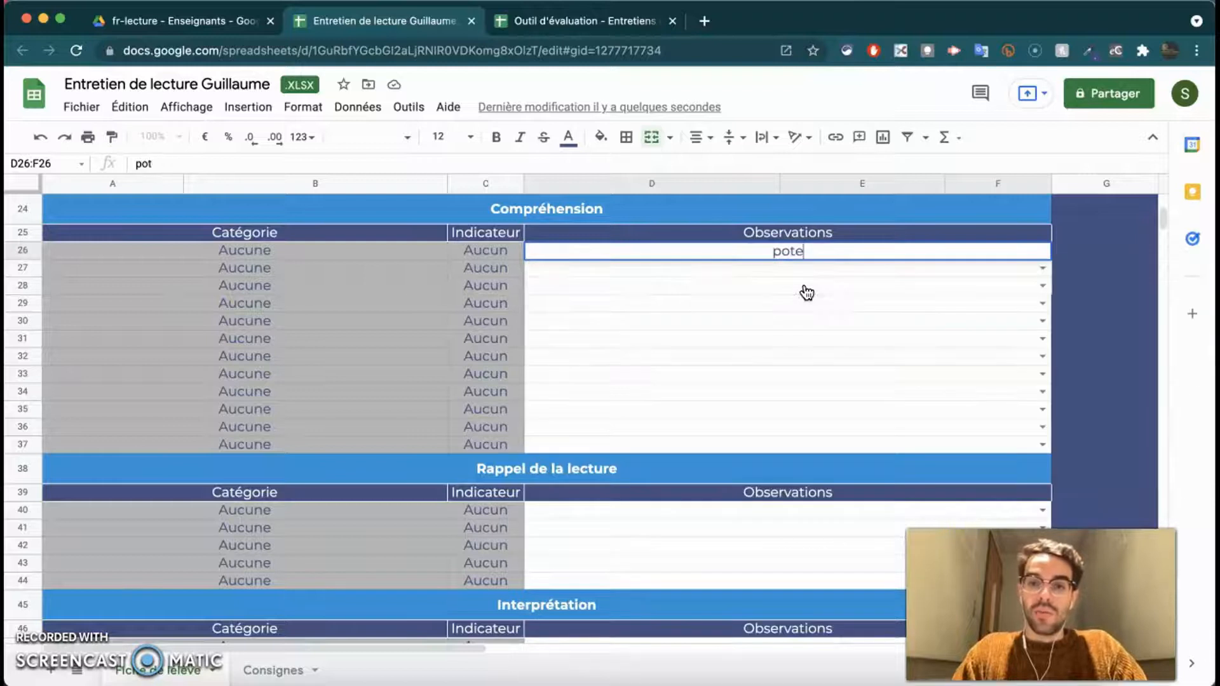
{"action": "double_click", "coordinate": [754, 245]}
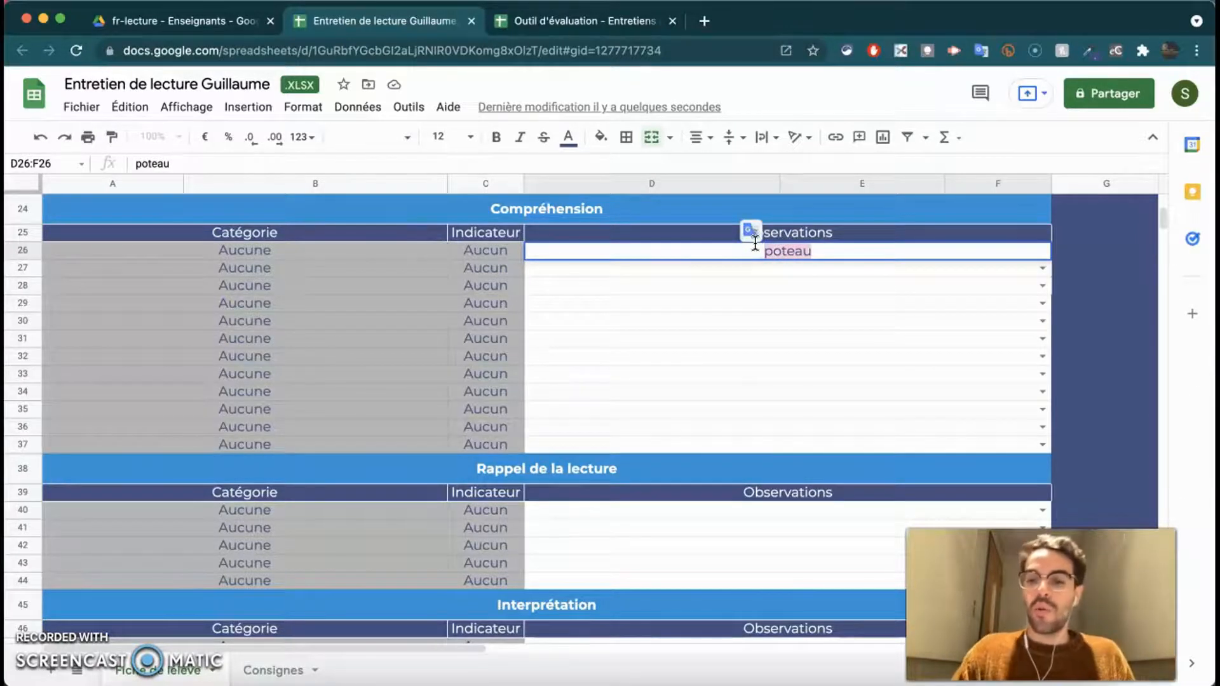
{"action": "key", "text": "BackSpace"}
{"action": "type", "text": "rsonnage"}
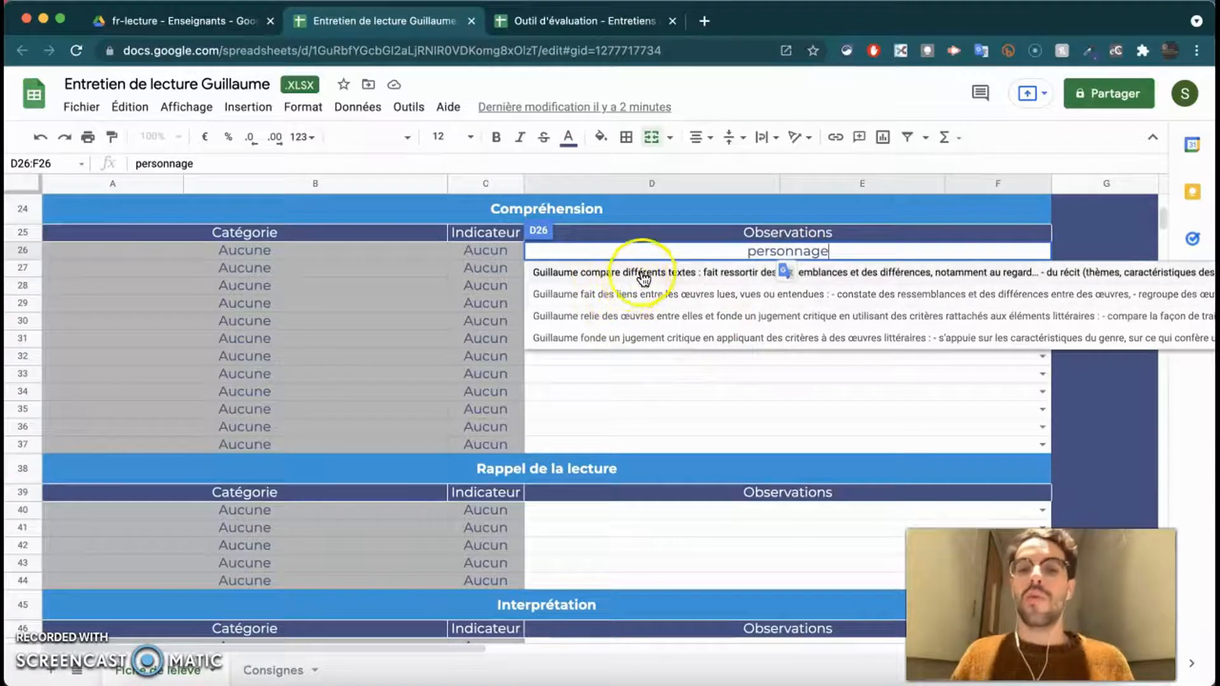
{"action": "left_click", "coordinate": [733, 283]}
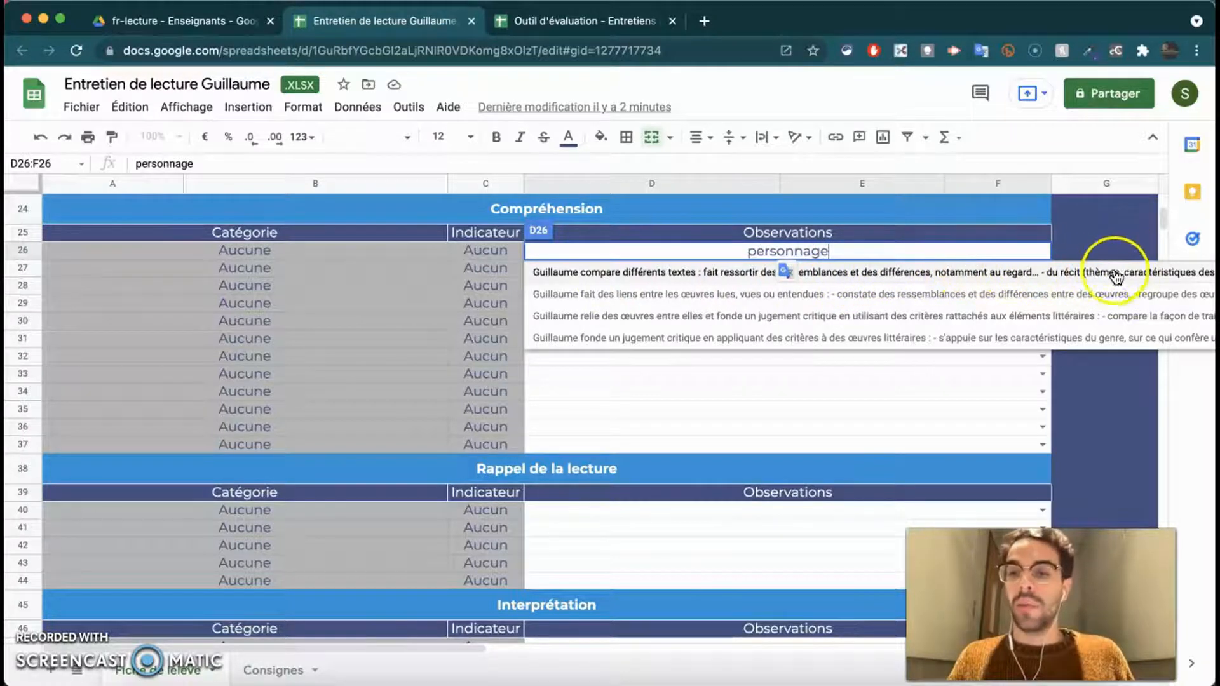
{"action": "left_click", "coordinate": [1013, 272]}
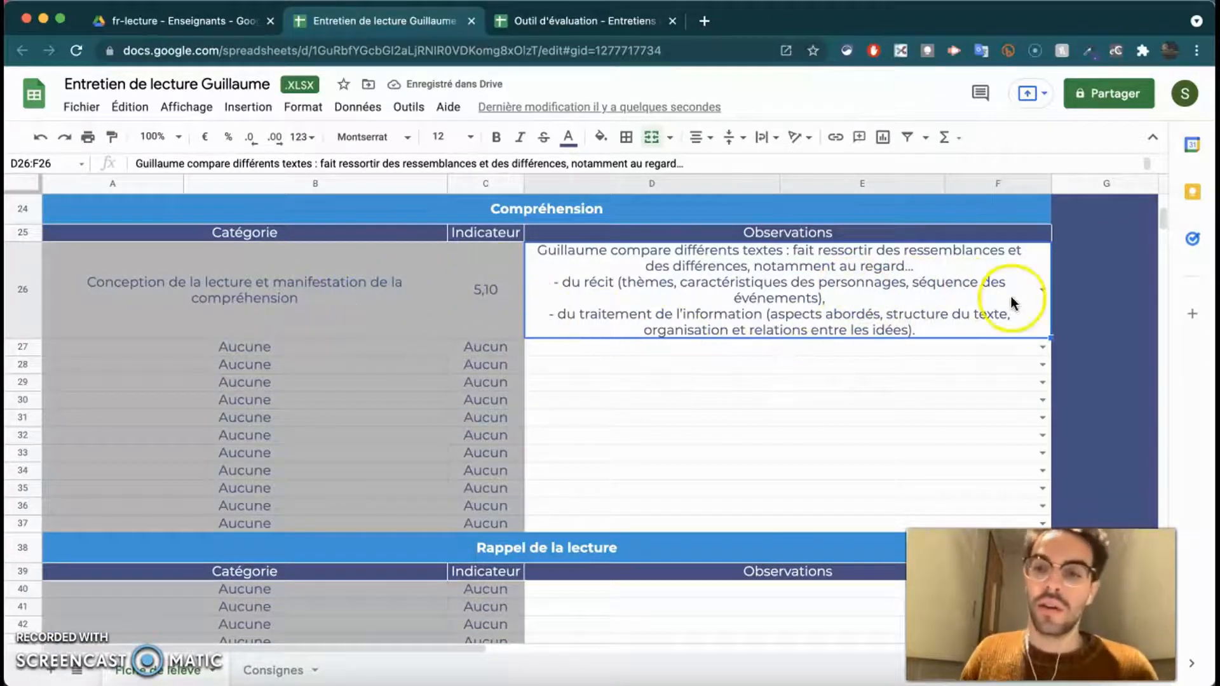
{"action": "key", "text": "Delete"}
- Pick observations for row 10 (anticipating a text's content) and row 15 (reading new text cautiously)
{"action": "scroll", "coordinate": [819, 350], "scroll_direction": "down", "scroll_amount": 1}
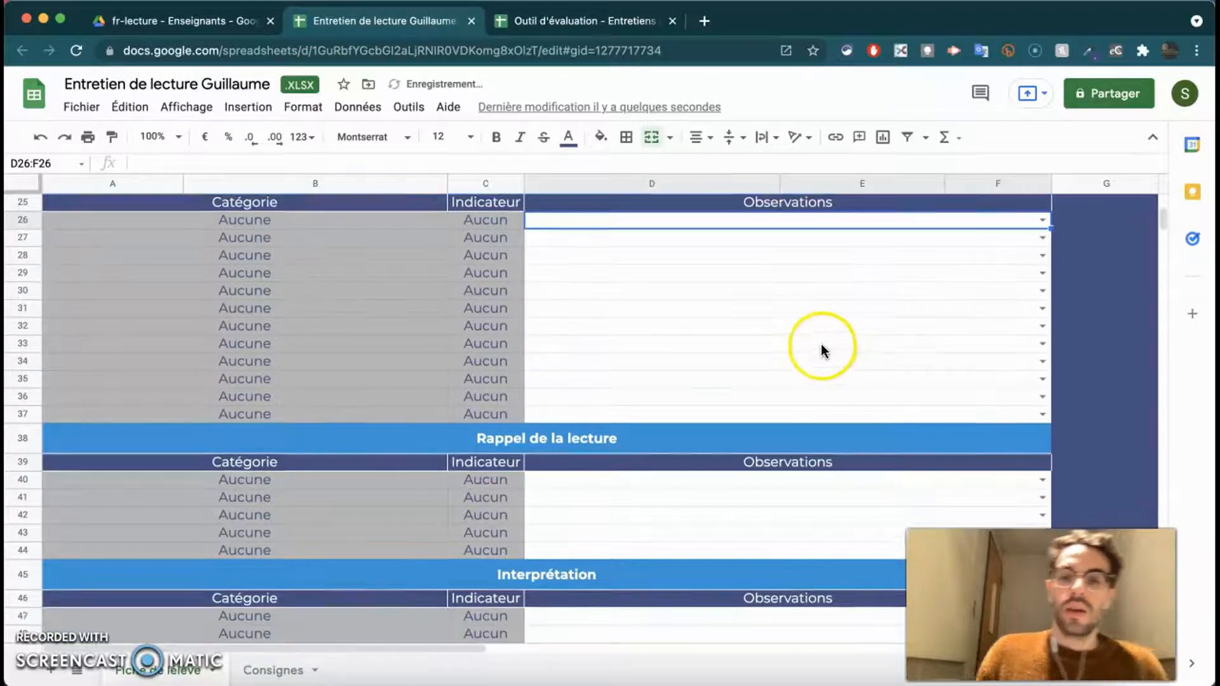
{"action": "scroll", "coordinate": [819, 351], "scroll_direction": "up", "scroll_amount": 4}
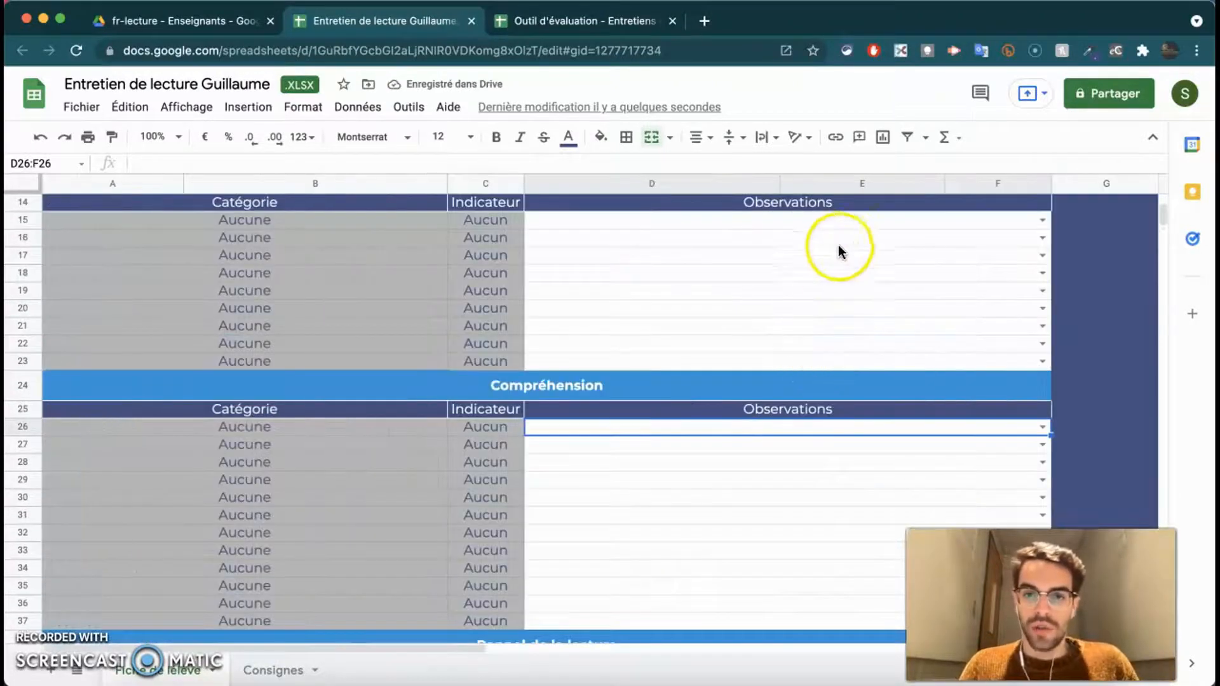
{"action": "scroll", "coordinate": [837, 245], "scroll_direction": "up", "scroll_amount": 2}
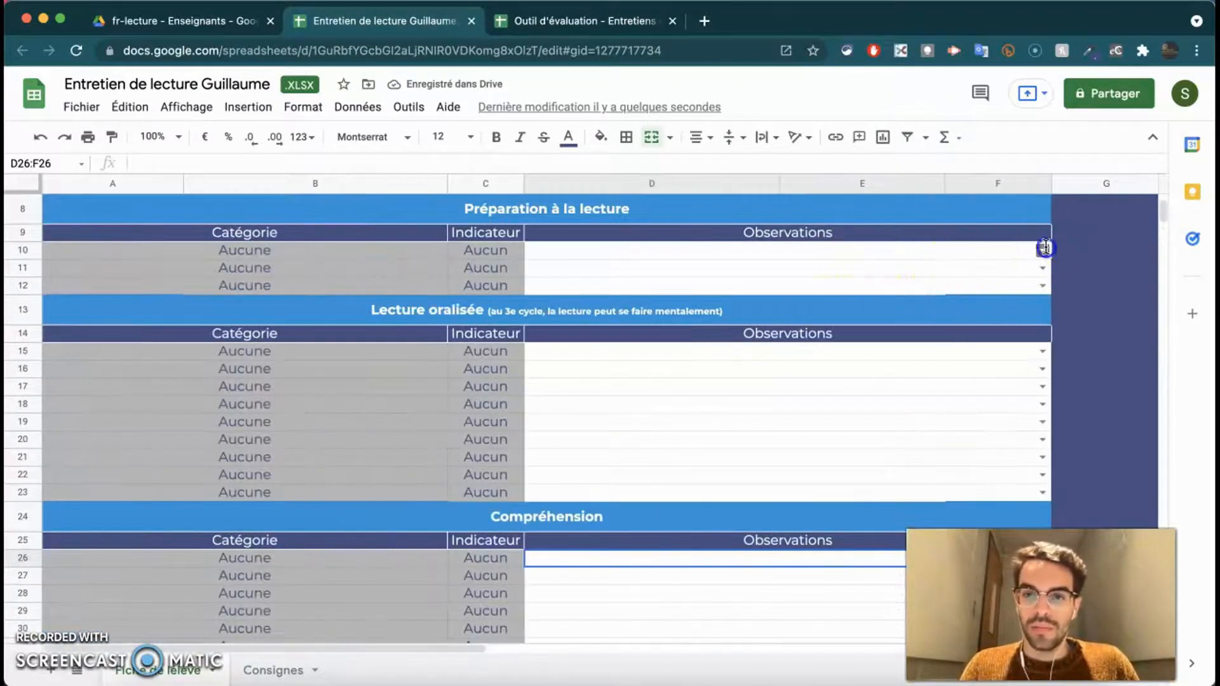
{"action": "left_click", "coordinate": [1045, 248]}
{"action": "left_click", "coordinate": [854, 279]}
{"action": "left_click", "coordinate": [1042, 368]}
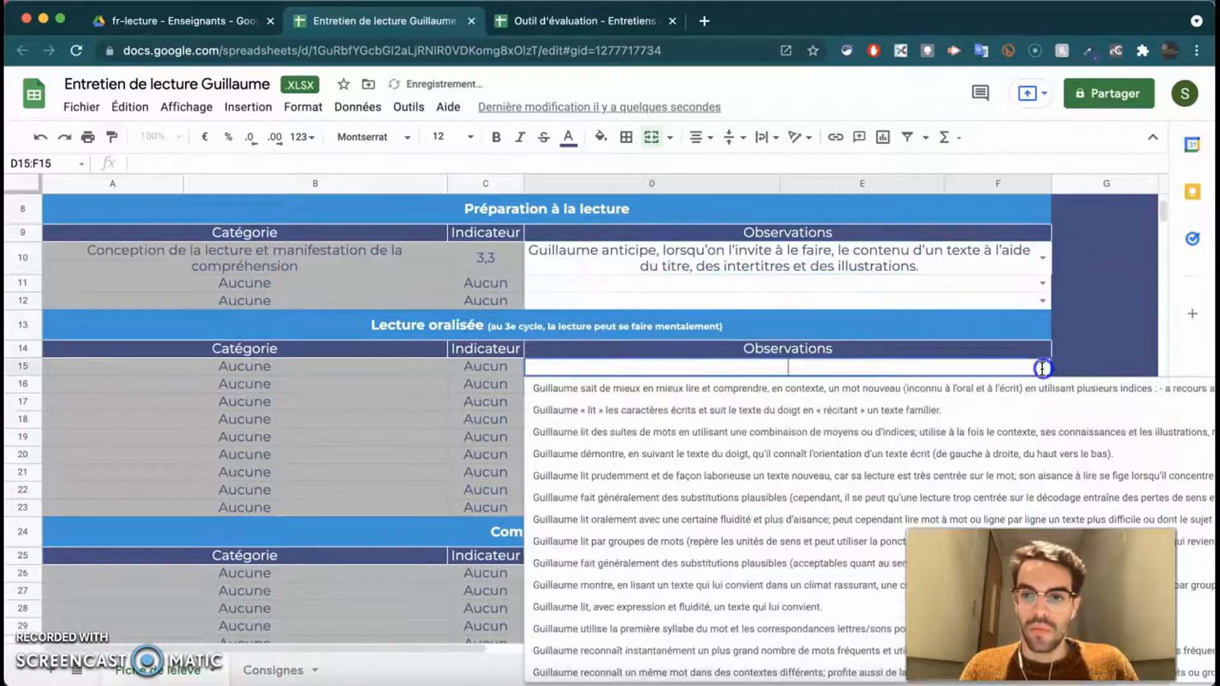
{"action": "left_click", "coordinate": [895, 475]}
- Pick observations for row 26 (locating explicit information) and row 40 (discussing information from texts)
{"action": "scroll", "coordinate": [863, 403], "scroll_direction": "down", "scroll_amount": 1}
{"action": "scroll", "coordinate": [1049, 468], "scroll_direction": "down", "scroll_amount": 2}
{"action": "left_click", "coordinate": [1043, 440]}
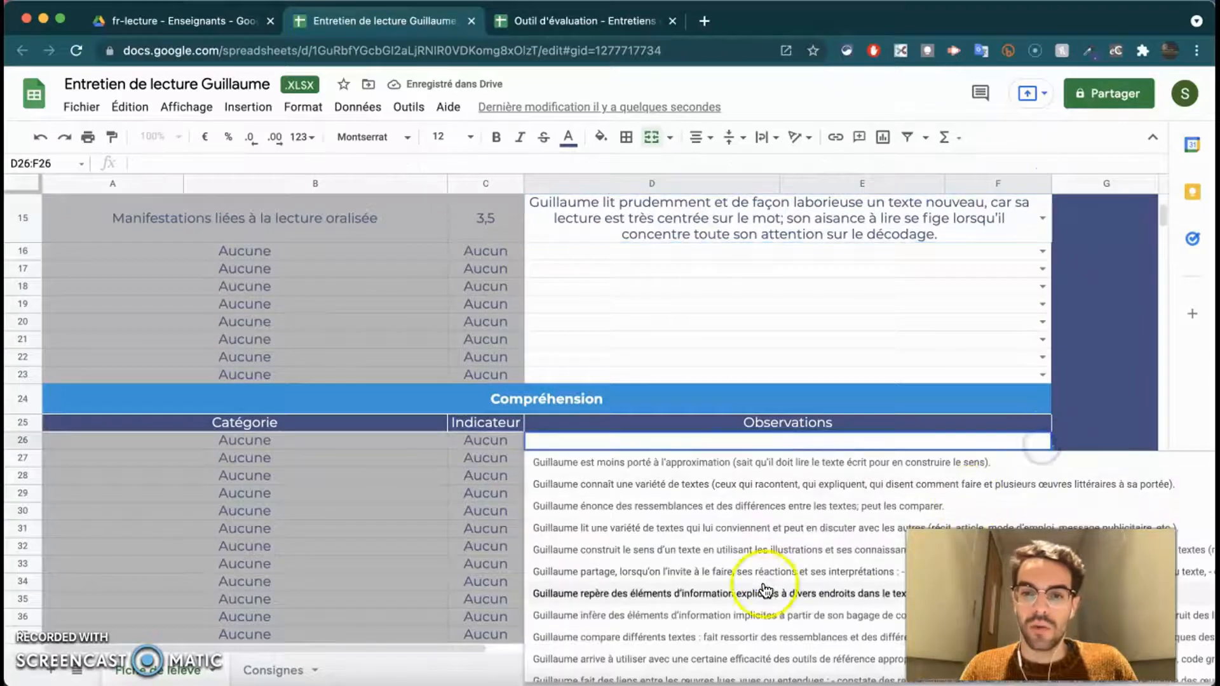
{"action": "left_click", "coordinate": [764, 591]}
{"action": "scroll", "coordinate": [772, 559], "scroll_direction": "down", "scroll_amount": 6}
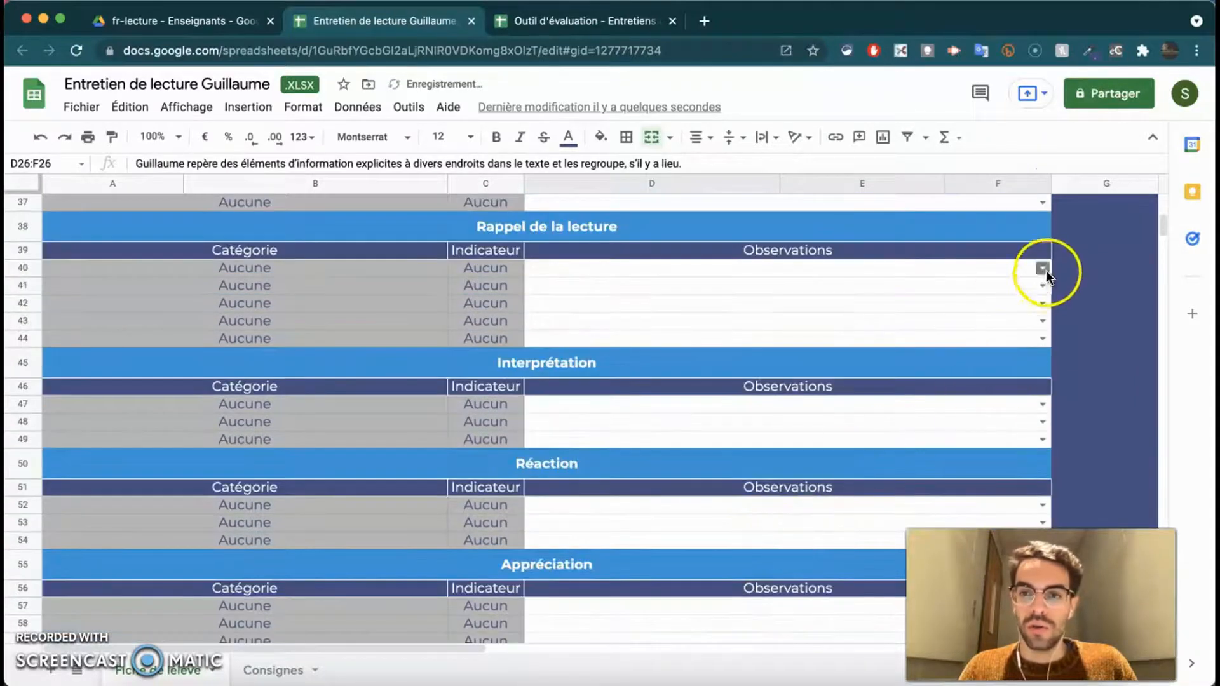
{"action": "left_click", "coordinate": [1043, 270]}
{"action": "left_click", "coordinate": [886, 314]}
- Pick observations for row 47 (talking about a work) and row 52 (enthusiastically reading signs), then review
{"action": "left_click", "coordinate": [1042, 451]}
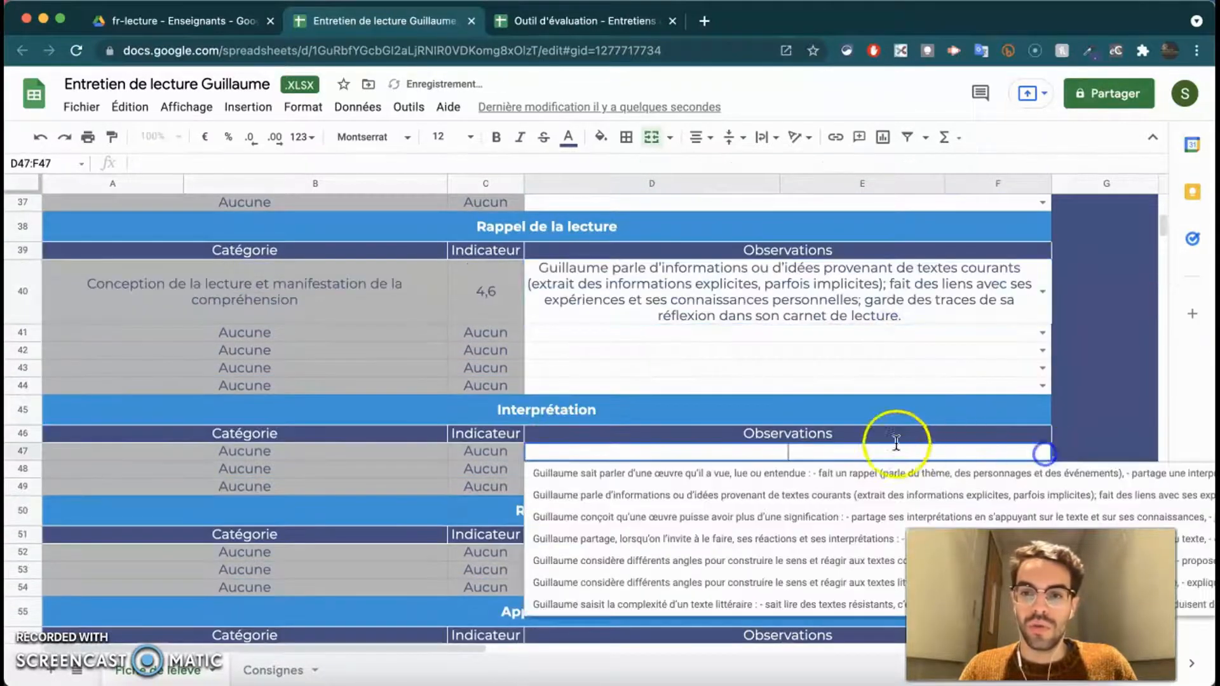
{"action": "left_click", "coordinate": [851, 474]}
{"action": "scroll", "coordinate": [858, 477], "scroll_direction": "down", "scroll_amount": 3}
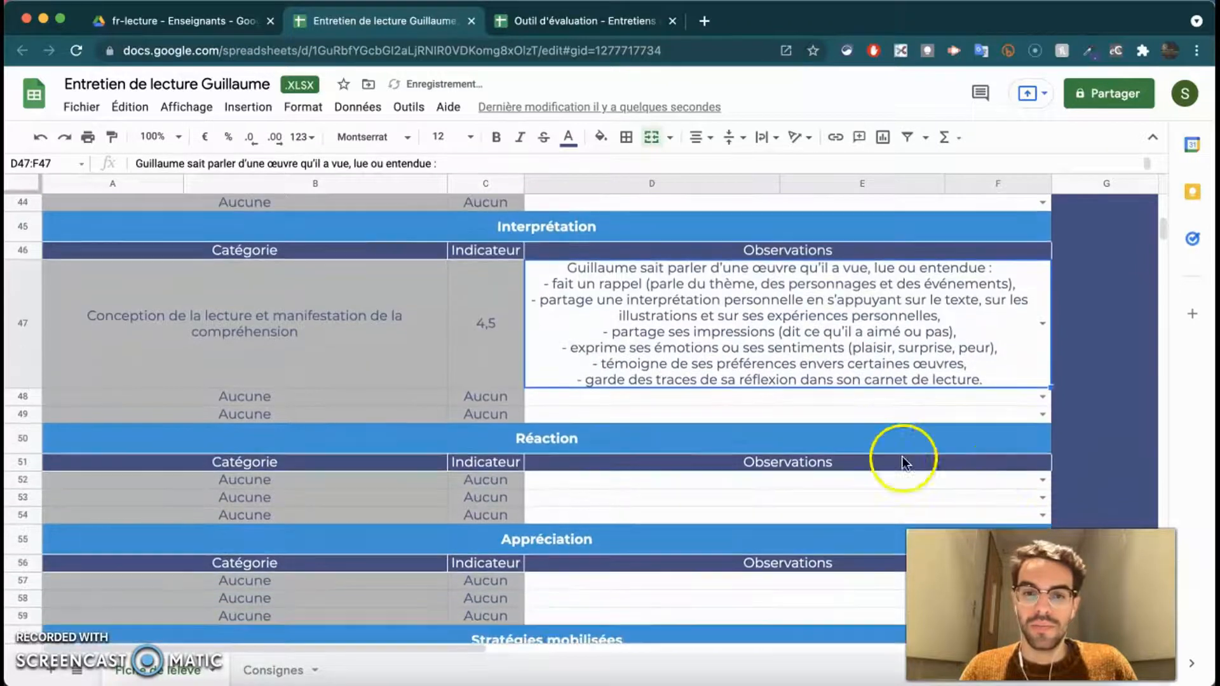
{"action": "left_click", "coordinate": [1043, 480]}
{"action": "left_click", "coordinate": [788, 503]}
{"action": "scroll", "coordinate": [756, 455], "scroll_direction": "up", "scroll_amount": 1}
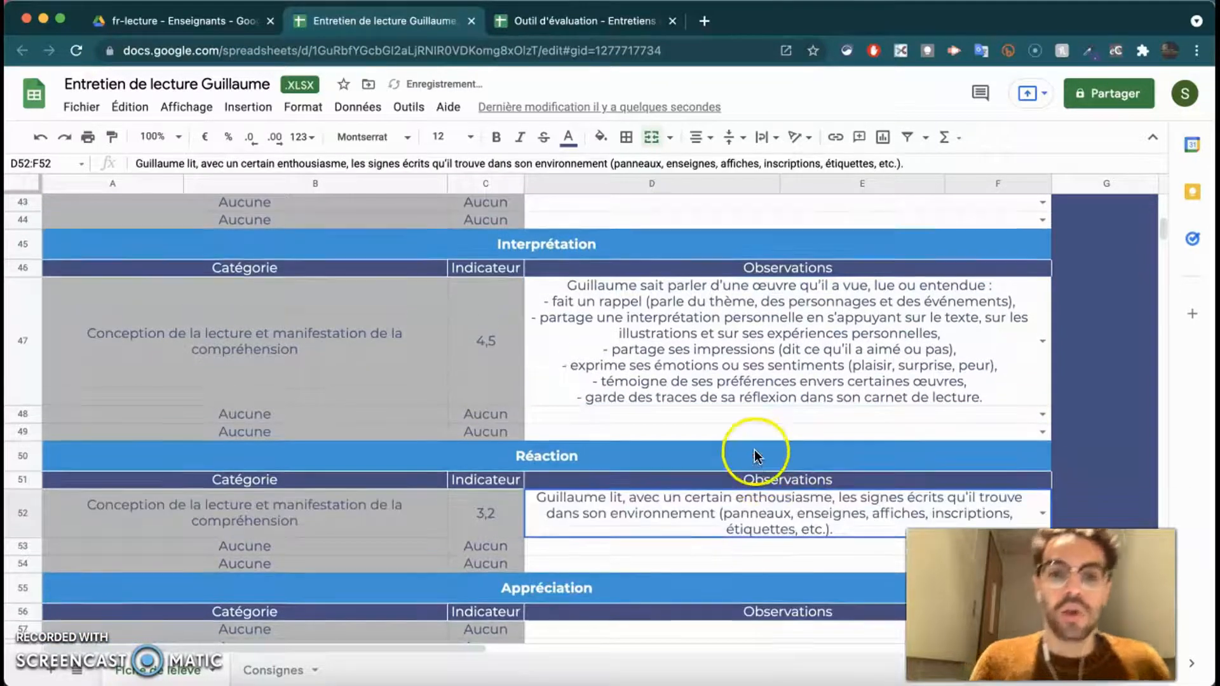
{"action": "scroll", "coordinate": [730, 464], "scroll_direction": "up", "scroll_amount": 9}
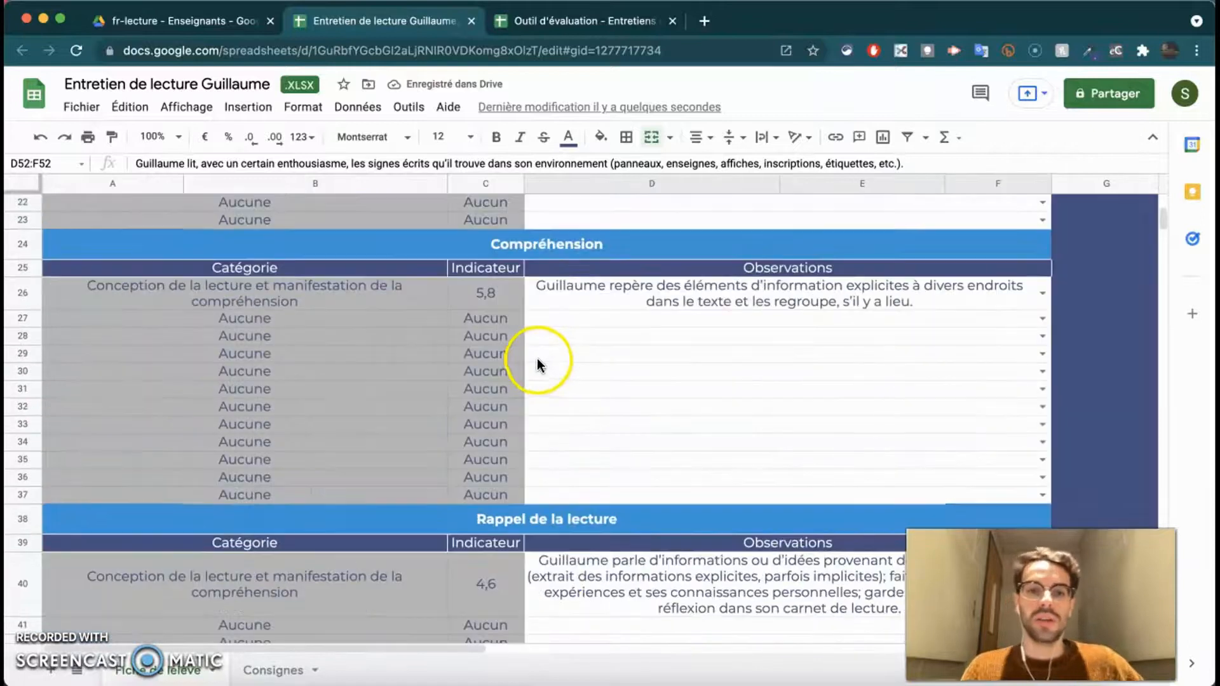
{"action": "scroll", "coordinate": [538, 360], "scroll_direction": "up", "scroll_amount": 10}
{"action": "scroll", "coordinate": [538, 361], "scroll_direction": "down", "scroll_amount": 5}
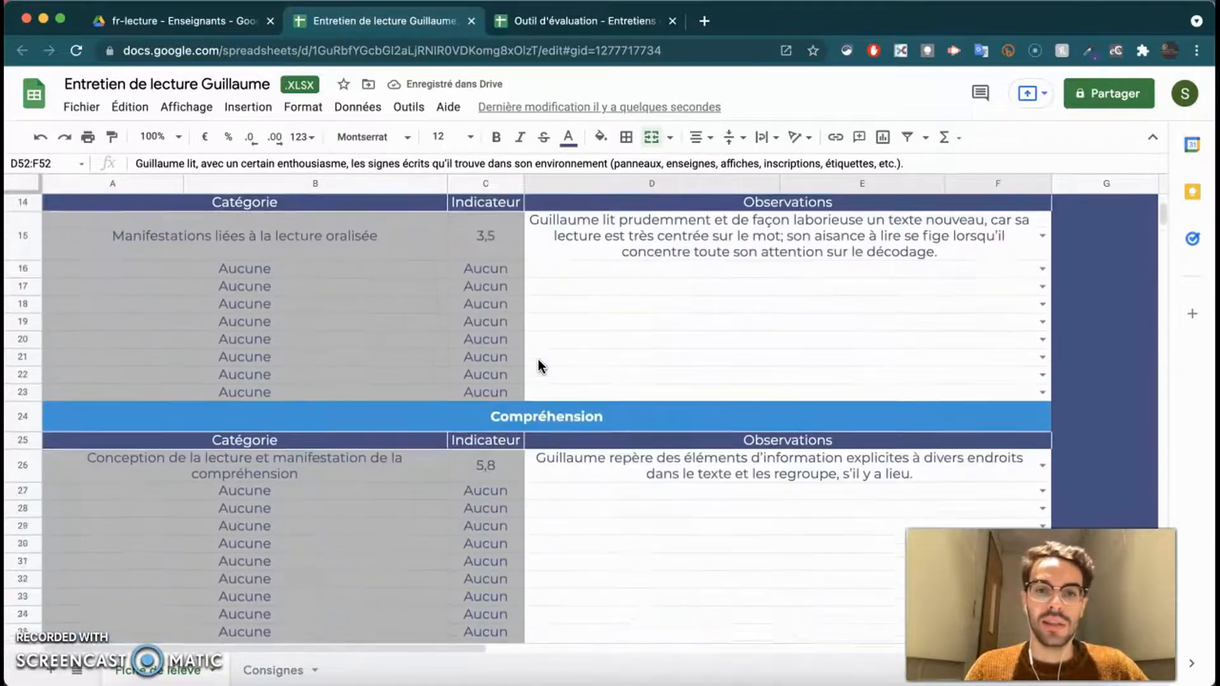
{"action": "scroll", "coordinate": [539, 359], "scroll_direction": "down", "scroll_amount": 20}
{"action": "scroll", "coordinate": [539, 360], "scroll_direction": "up", "scroll_amount": 4}
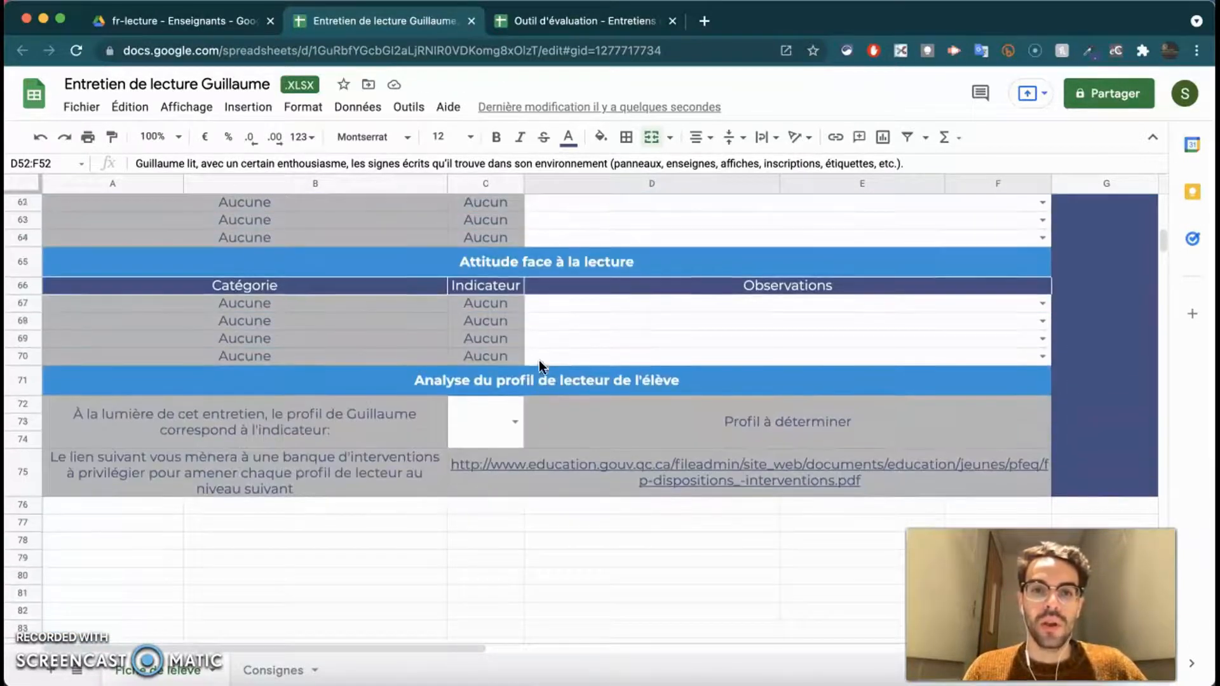
{"action": "scroll", "coordinate": [538, 359], "scroll_direction": "up", "scroll_amount": 1}
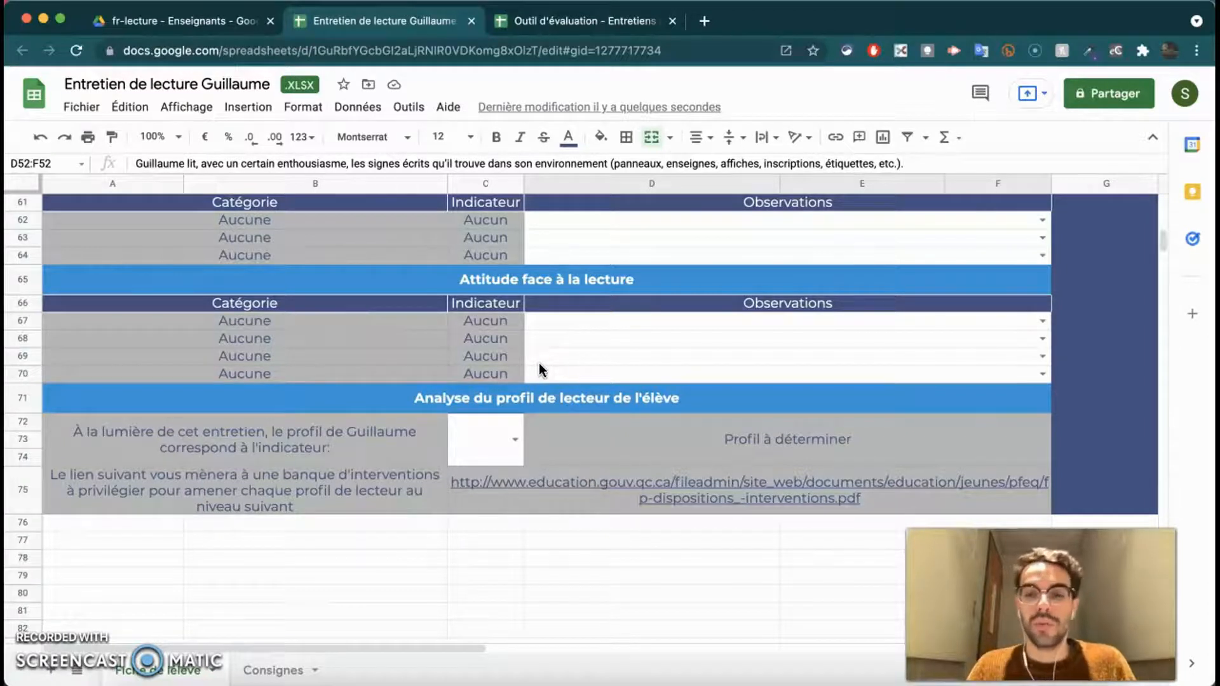
{"action": "scroll", "coordinate": [531, 410], "scroll_direction": "up", "scroll_amount": 6}
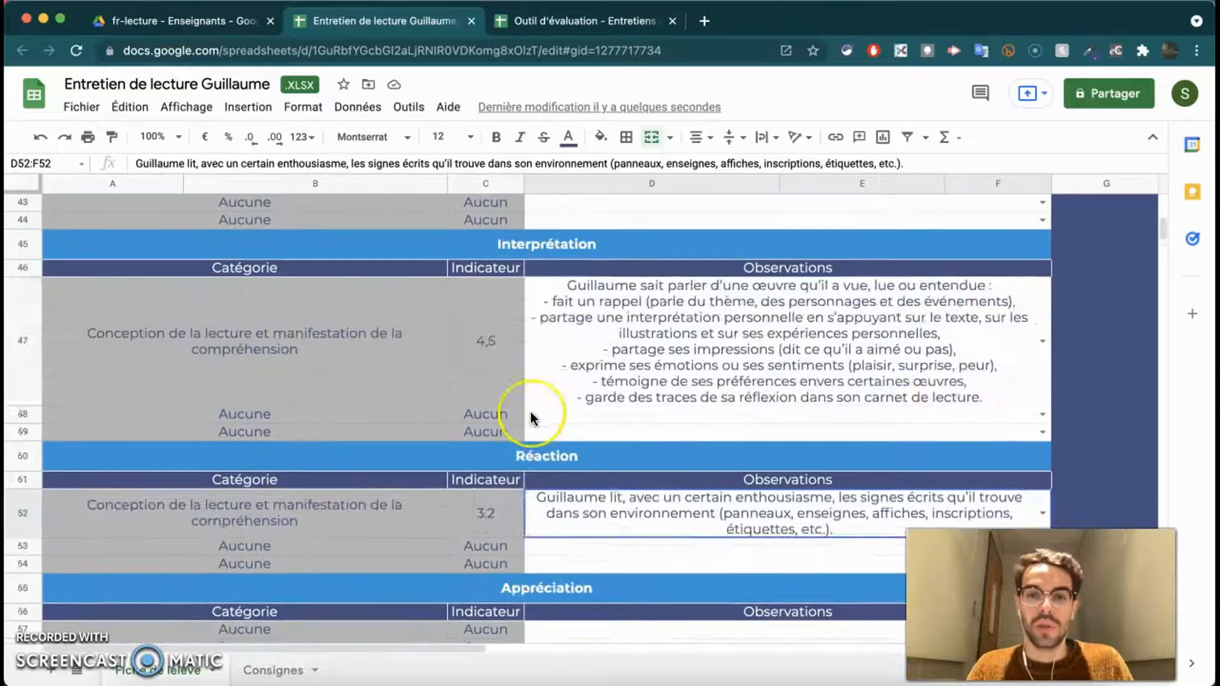
{"action": "scroll", "coordinate": [531, 416], "scroll_direction": "up", "scroll_amount": 10}
{"action": "scroll", "coordinate": [529, 419], "scroll_direction": "right", "scroll_amount": 3}
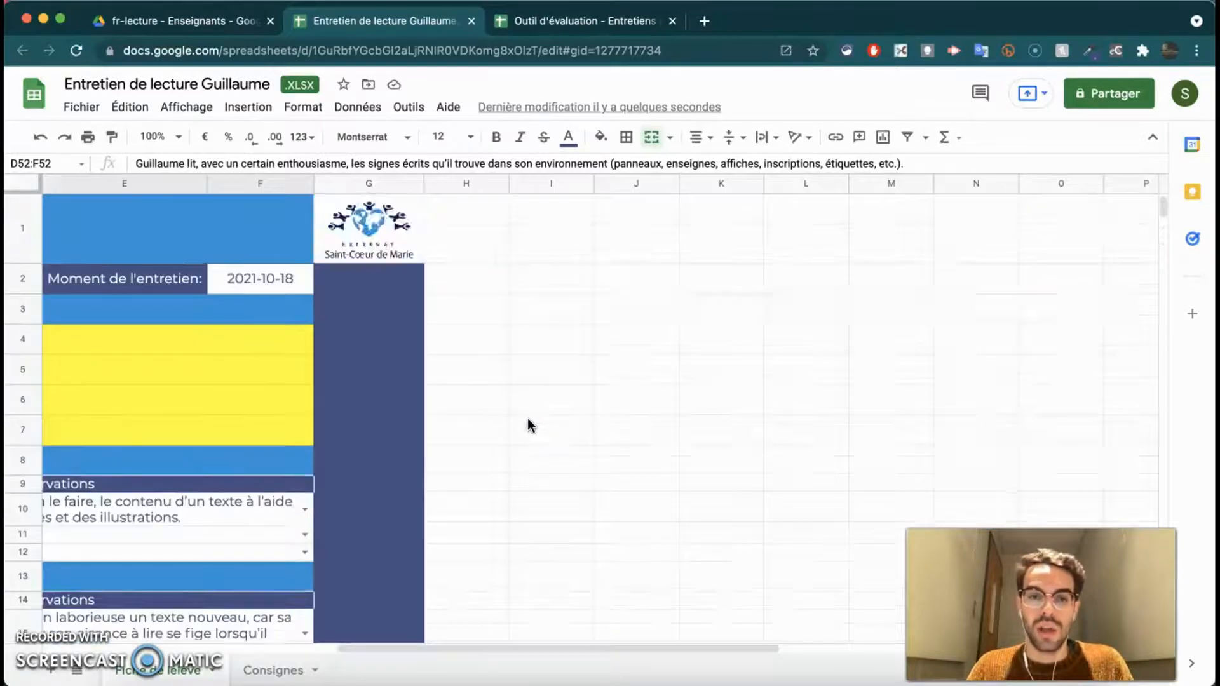
{"action": "scroll", "coordinate": [527, 418], "scroll_direction": "left", "scroll_amount": 3}
{"action": "scroll", "coordinate": [514, 430], "scroll_direction": "down", "scroll_amount": 3}
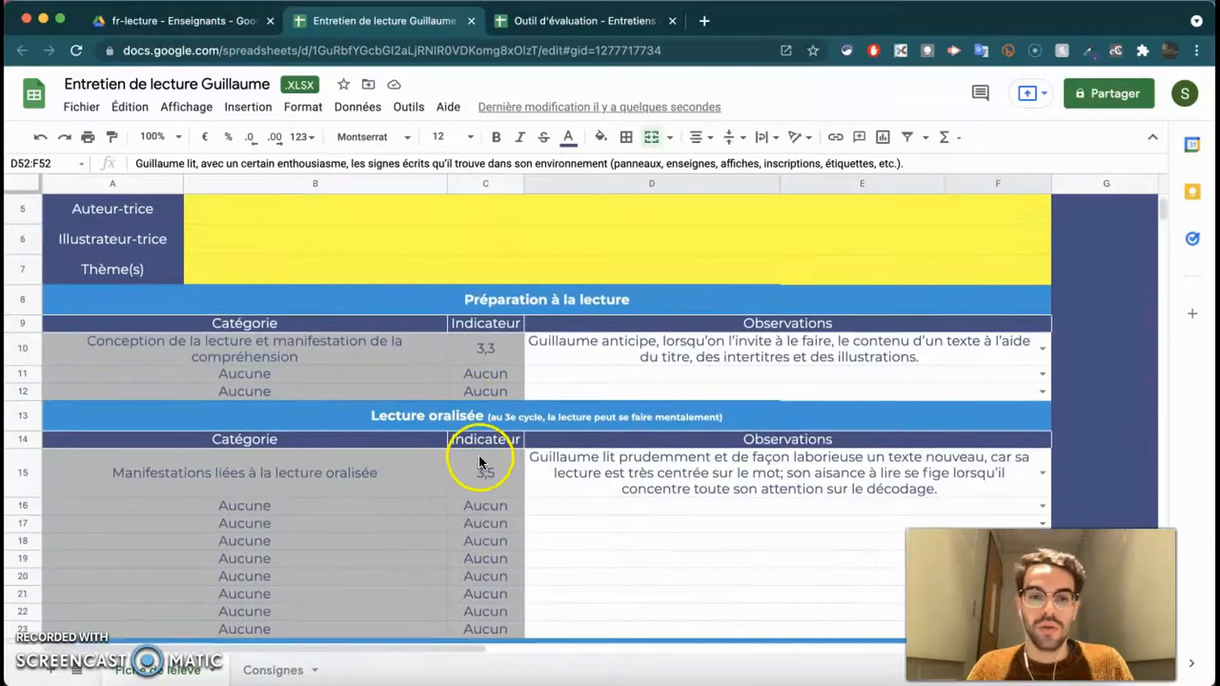
{"action": "scroll", "coordinate": [479, 458], "scroll_direction": "down", "scroll_amount": 5}
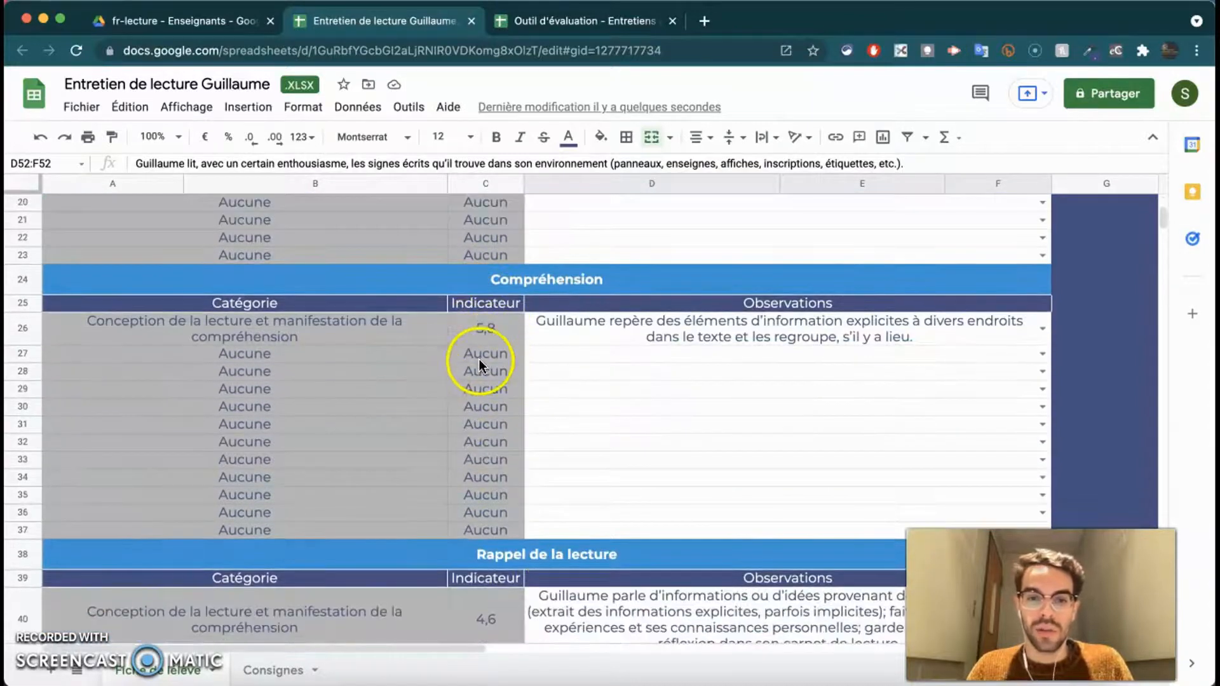
{"action": "scroll", "coordinate": [479, 363], "scroll_direction": "down", "scroll_amount": 8}
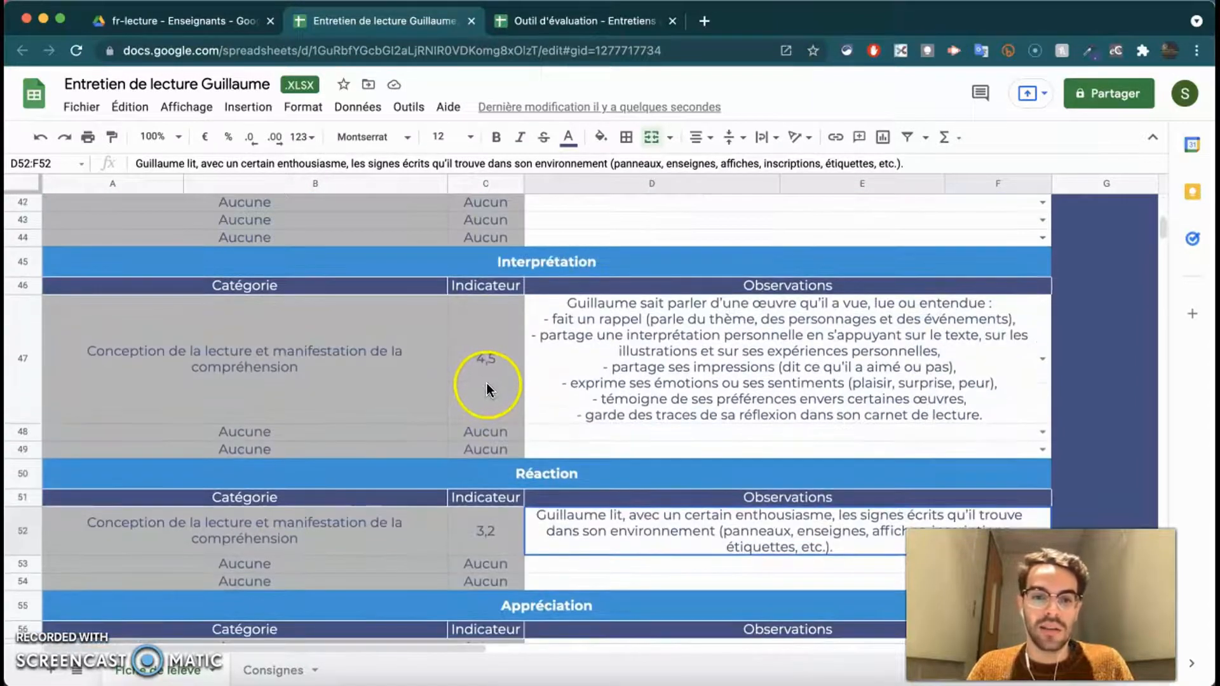
{"action": "scroll", "coordinate": [486, 385], "scroll_direction": "down", "scroll_amount": 6}
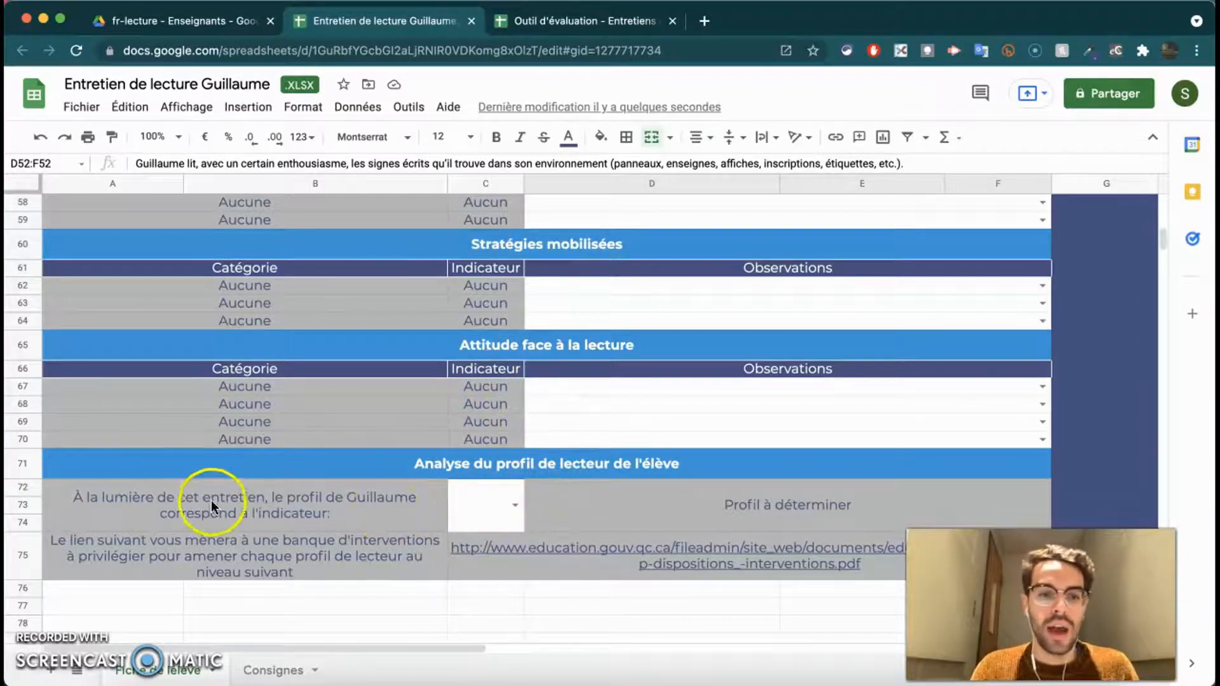
- Set the reader-profile indicator to 4 after comparing the descriptions of levels 5 and 6
{"action": "left_click", "coordinate": [515, 504]}
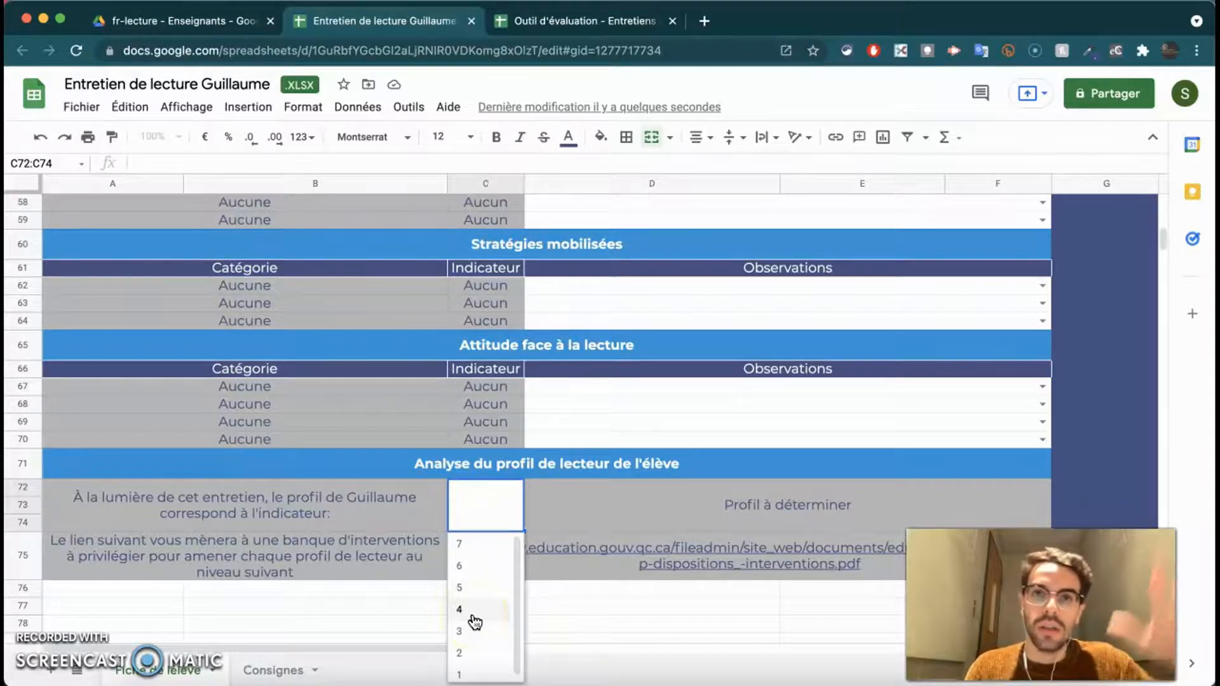
{"action": "left_click", "coordinate": [473, 617]}
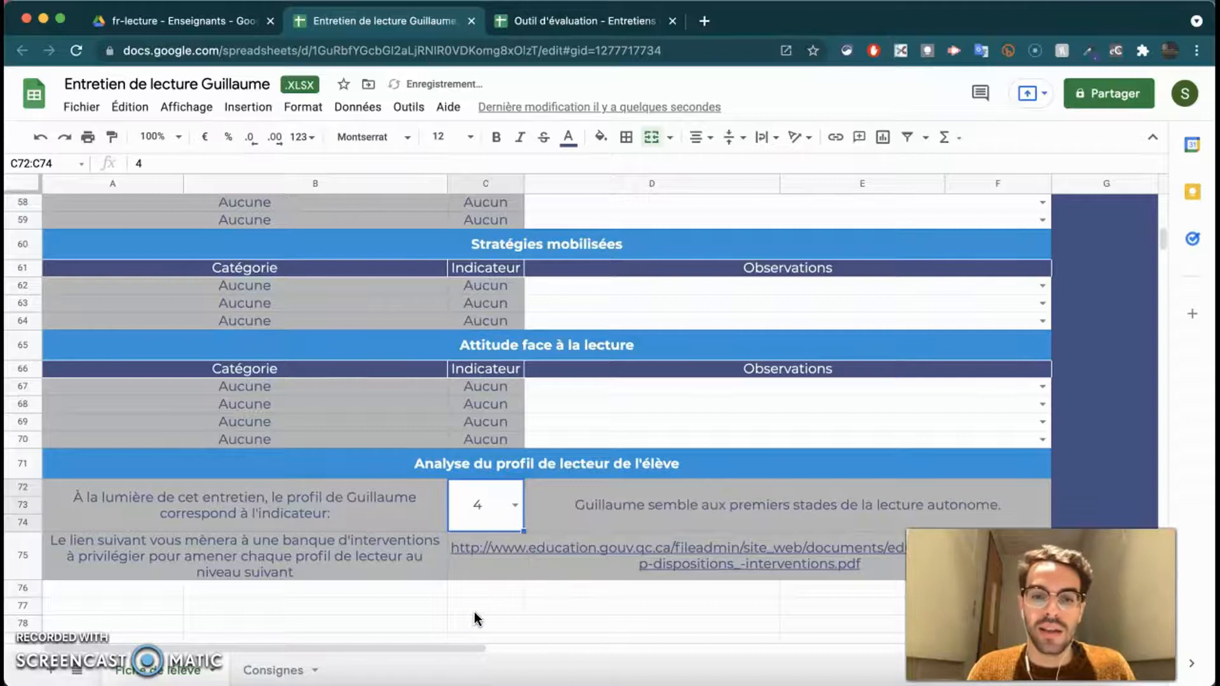
{"action": "scroll", "coordinate": [474, 611], "scroll_direction": "down", "scroll_amount": 1}
{"action": "scroll", "coordinate": [492, 591], "scroll_direction": "down", "scroll_amount": 1}
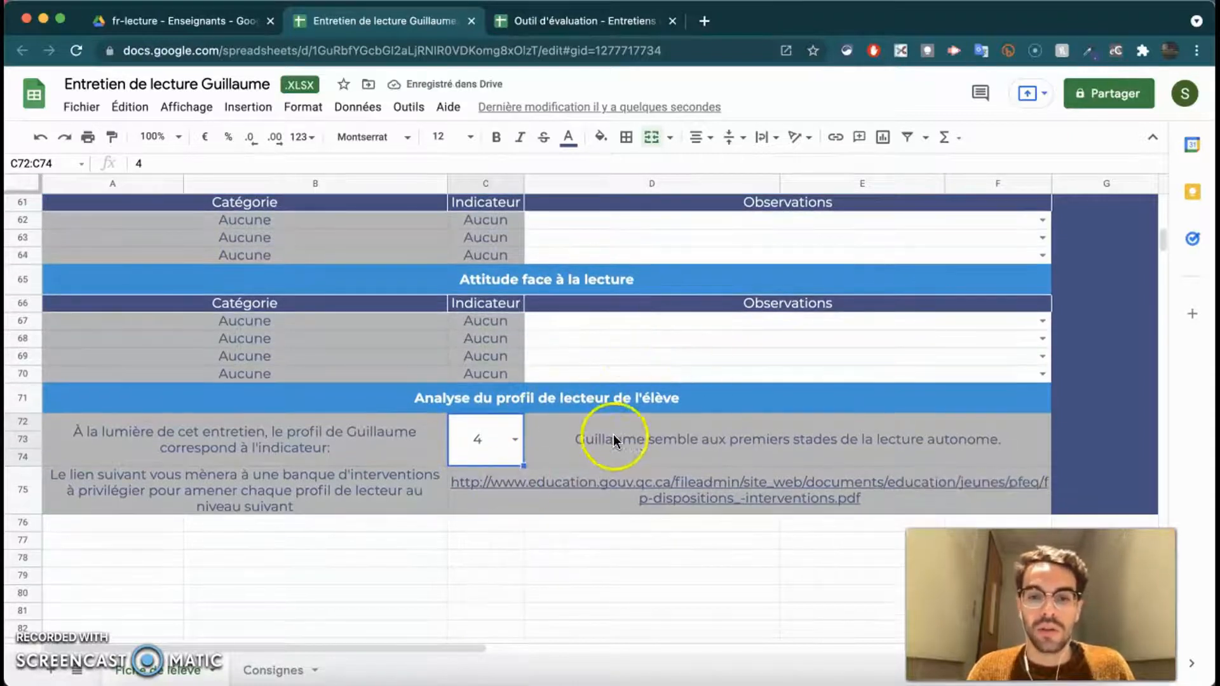
{"action": "left_click", "coordinate": [515, 439]}
{"action": "left_click", "coordinate": [487, 530]}
{"action": "left_click", "coordinate": [515, 439]}
{"action": "left_click", "coordinate": [468, 499]}
{"action": "left_click", "coordinate": [513, 436]}
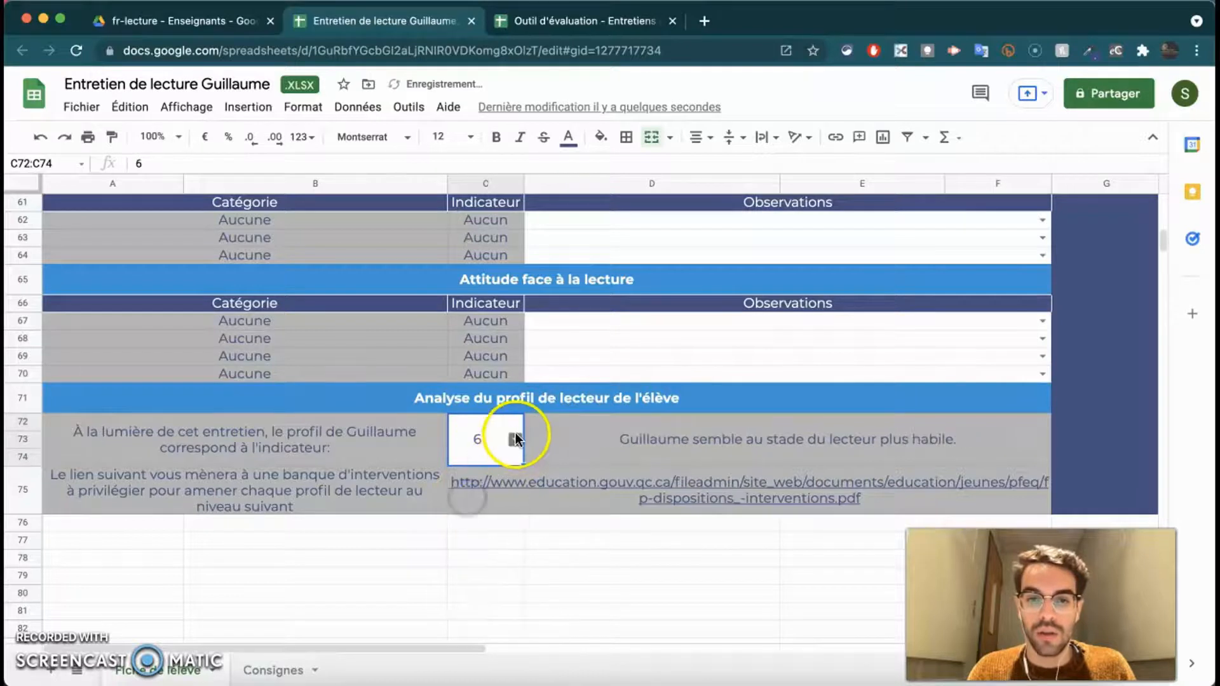
{"action": "left_click", "coordinate": [479, 544]}
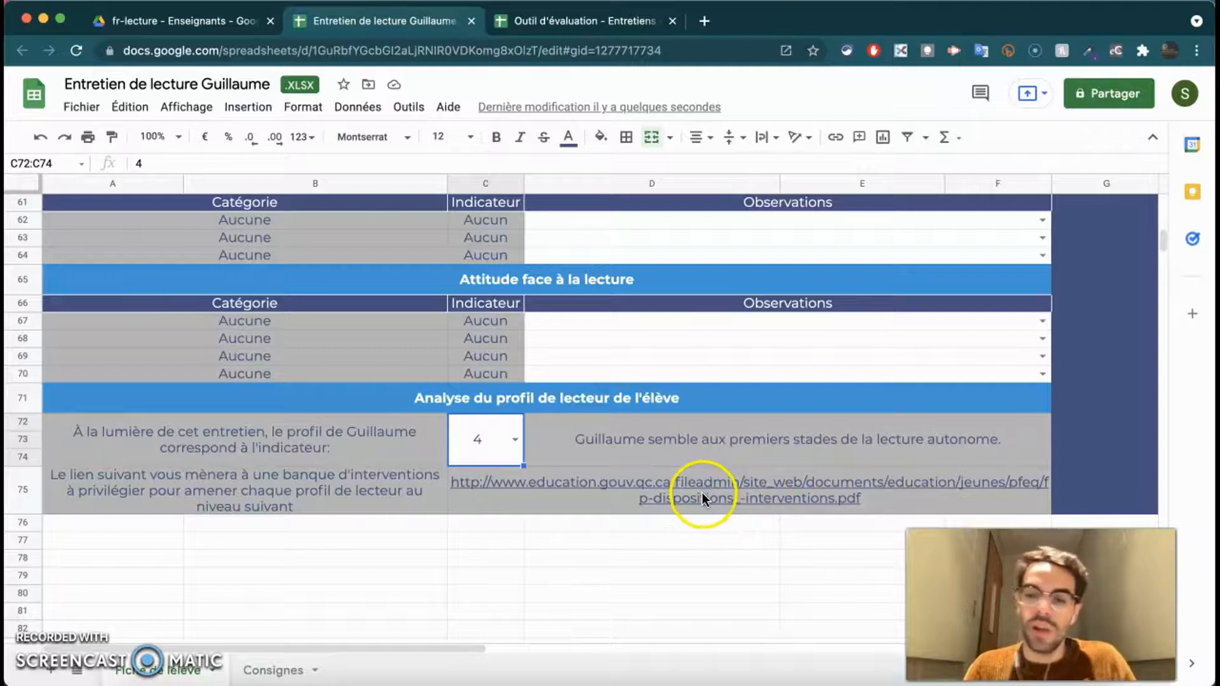
- Open the linked Continuum en lecture interventions PDF from cell C75
{"action": "left_click", "coordinate": [514, 439]}
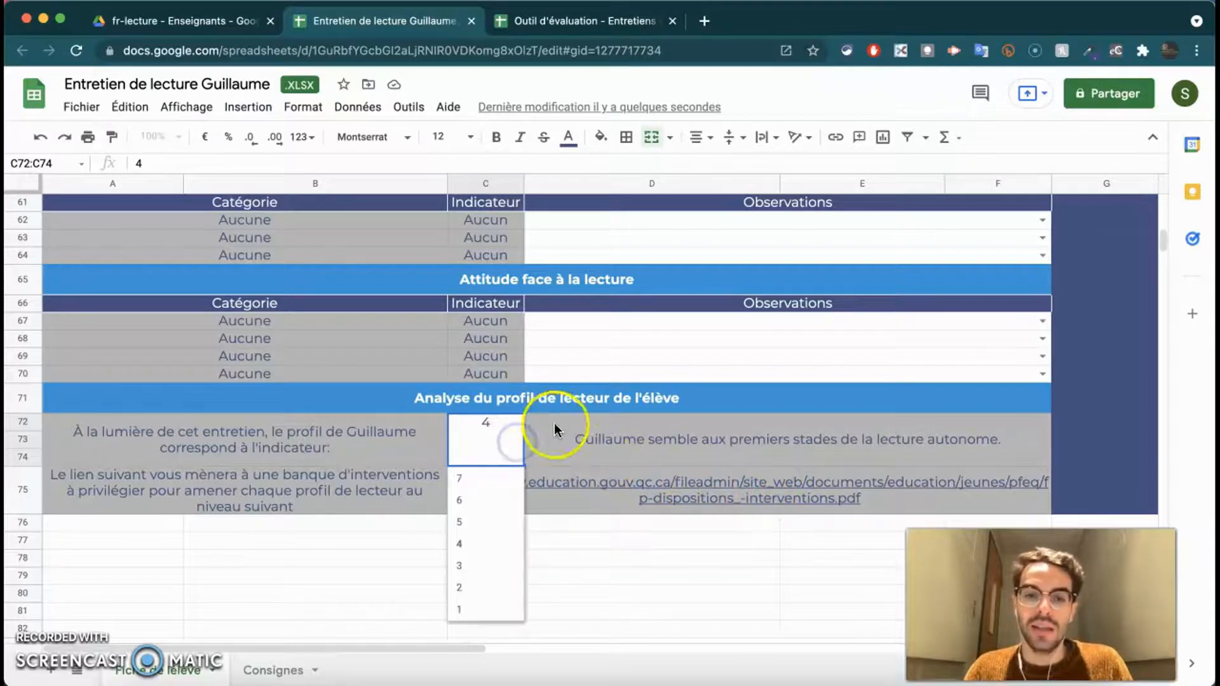
{"action": "left_click", "coordinate": [554, 422]}
{"action": "left_click", "coordinate": [601, 484]}
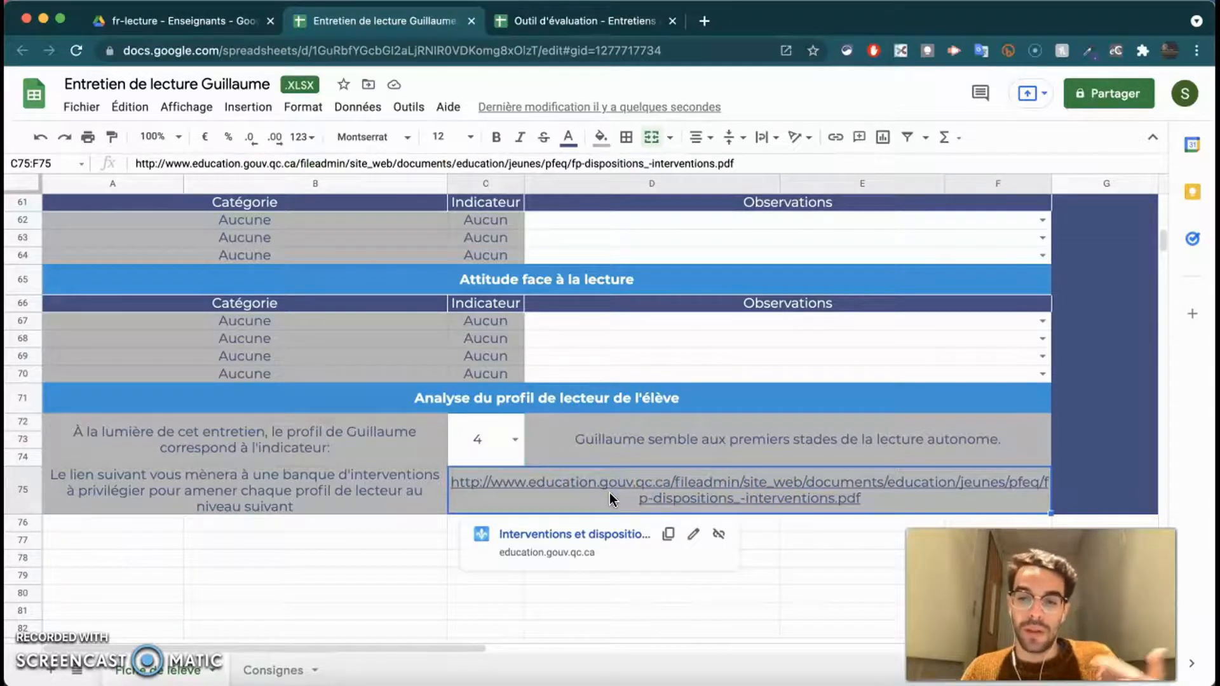
{"action": "left_click", "coordinate": [517, 535]}
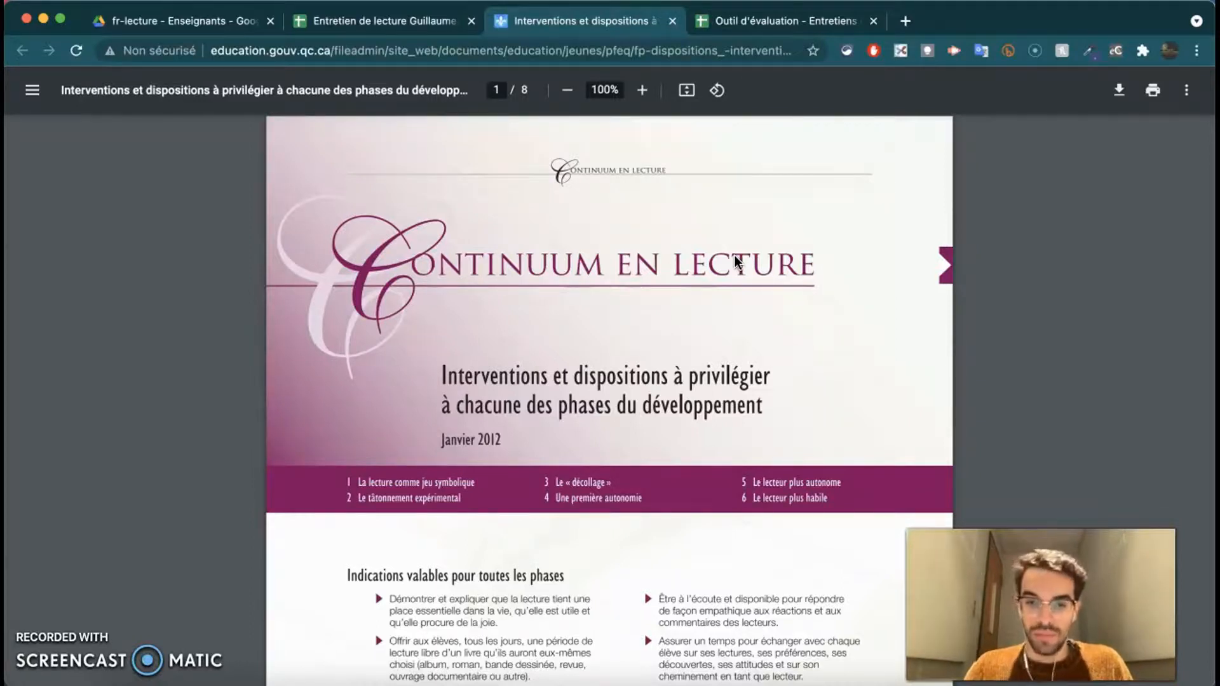
- Scroll the interventions PDF to page 5, the 'Phase 4 : Une première autonomie' section
{"action": "scroll", "coordinate": [635, 279], "scroll_direction": "down", "scroll_amount": 5}
{"action": "left_click", "coordinate": [330, 274]}
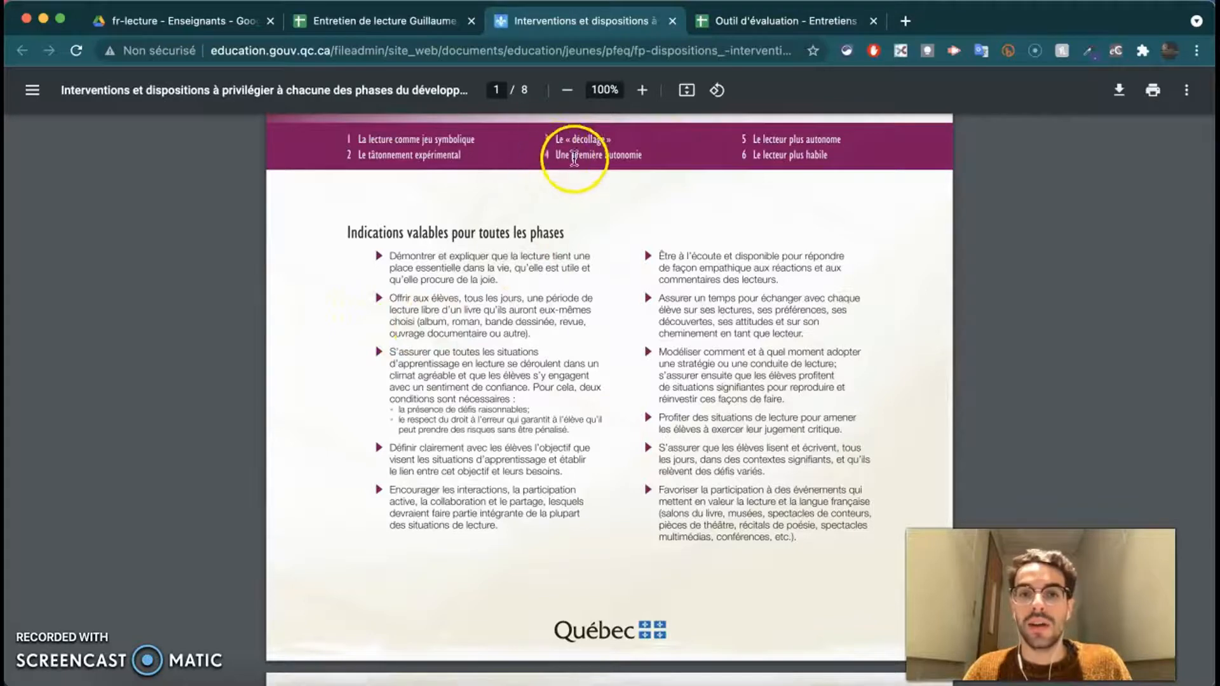
{"action": "scroll", "coordinate": [604, 213], "scroll_direction": "down", "scroll_amount": 6}
{"action": "scroll", "coordinate": [602, 216], "scroll_direction": "down", "scroll_amount": 20}
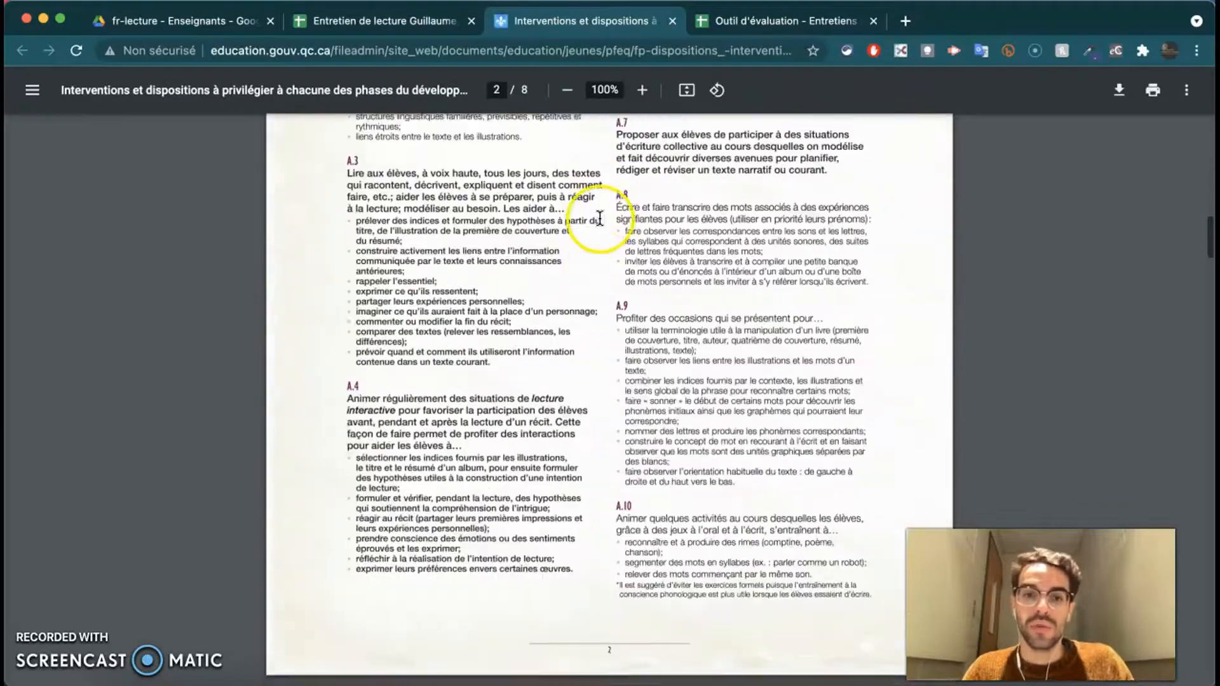
{"action": "scroll", "coordinate": [602, 219], "scroll_direction": "down", "scroll_amount": 3}
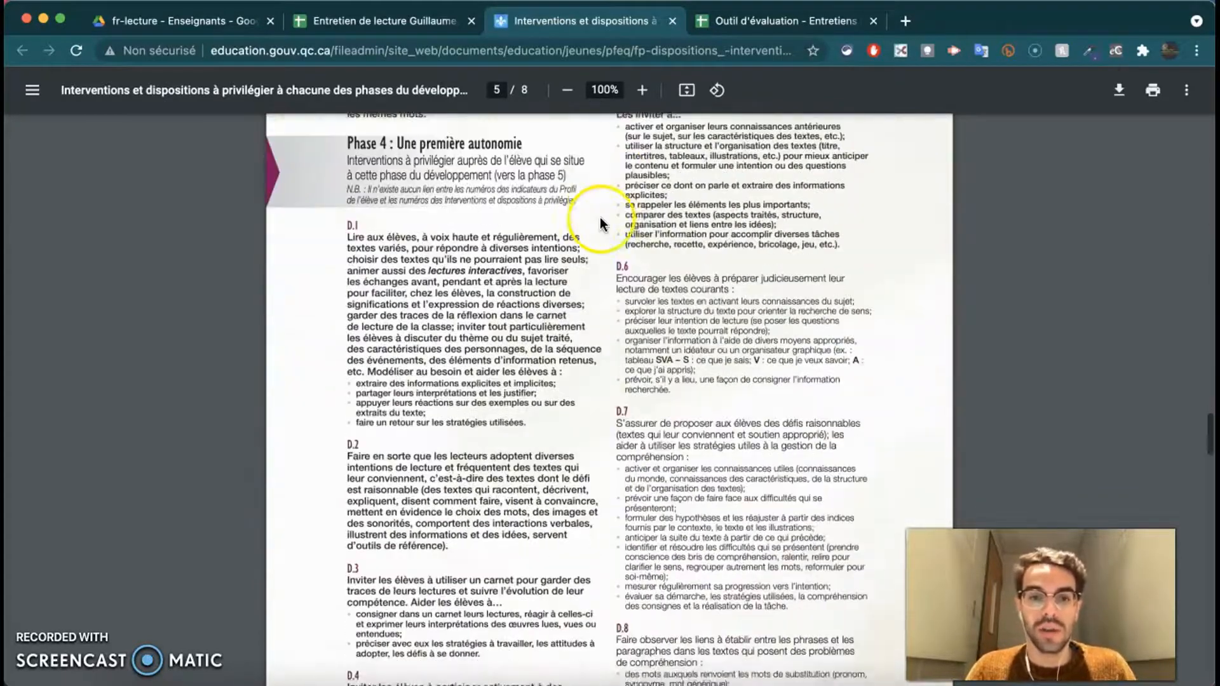
{"action": "scroll", "coordinate": [426, 316], "scroll_direction": "up", "scroll_amount": 2}
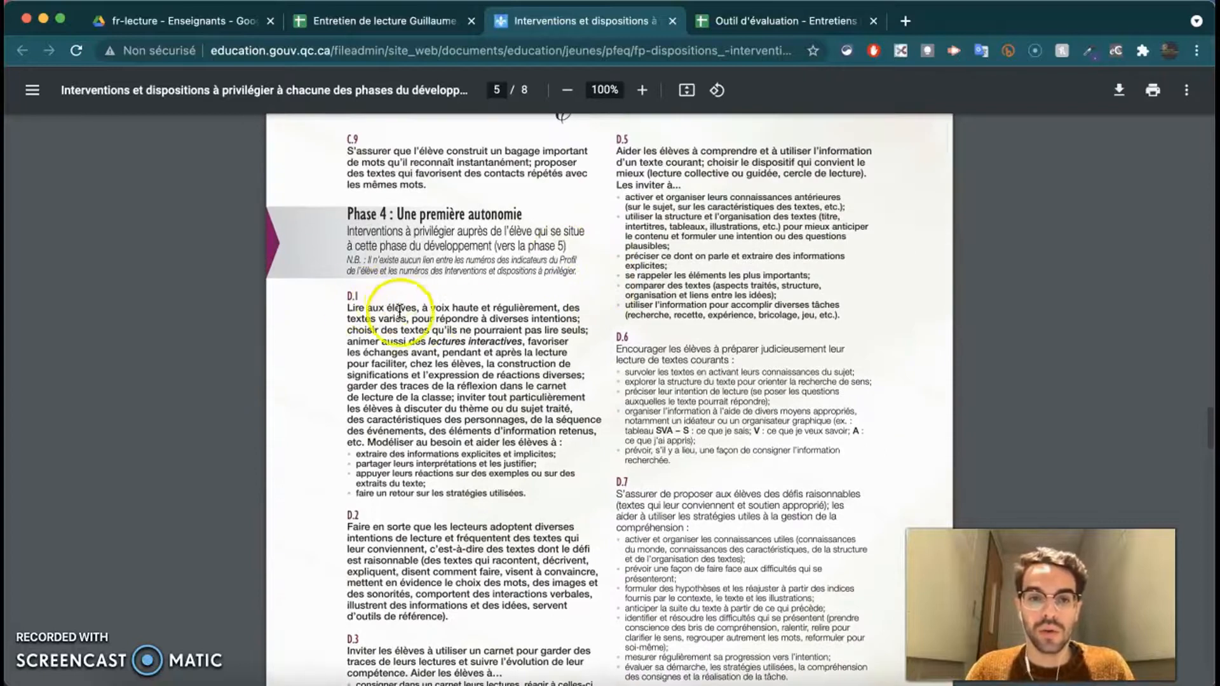
{"action": "scroll", "coordinate": [394, 362], "scroll_direction": "down", "scroll_amount": 1}
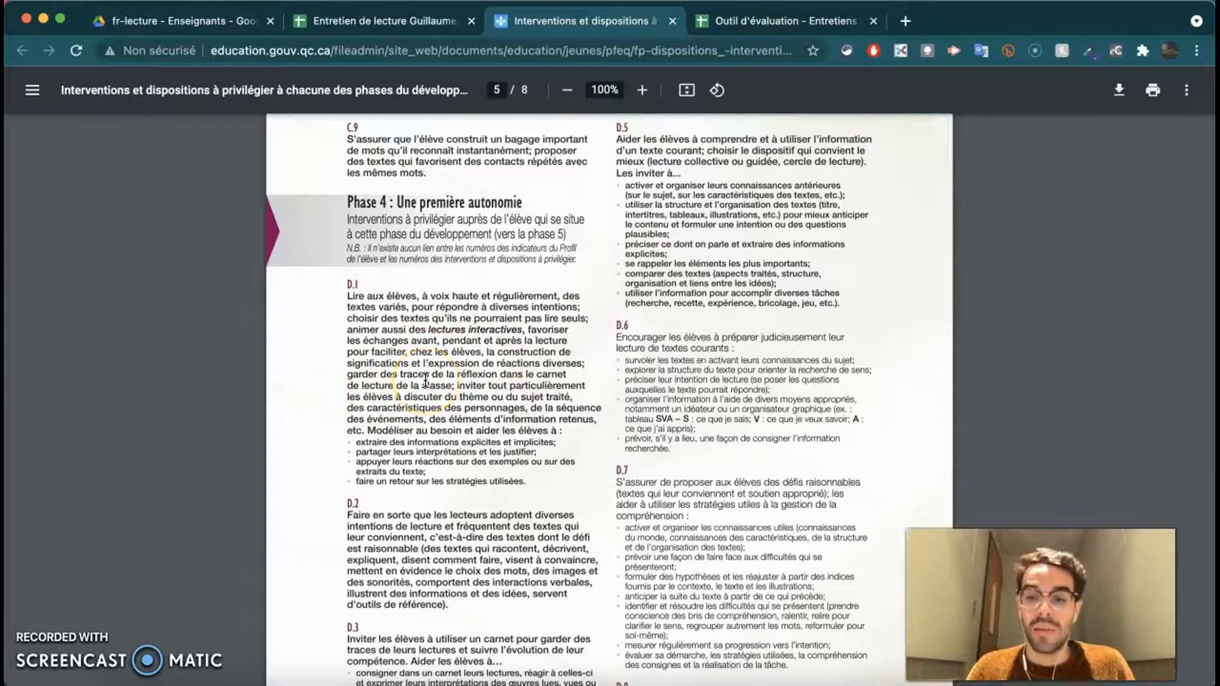
{"action": "scroll", "coordinate": [490, 367], "scroll_direction": "down", "scroll_amount": 6}
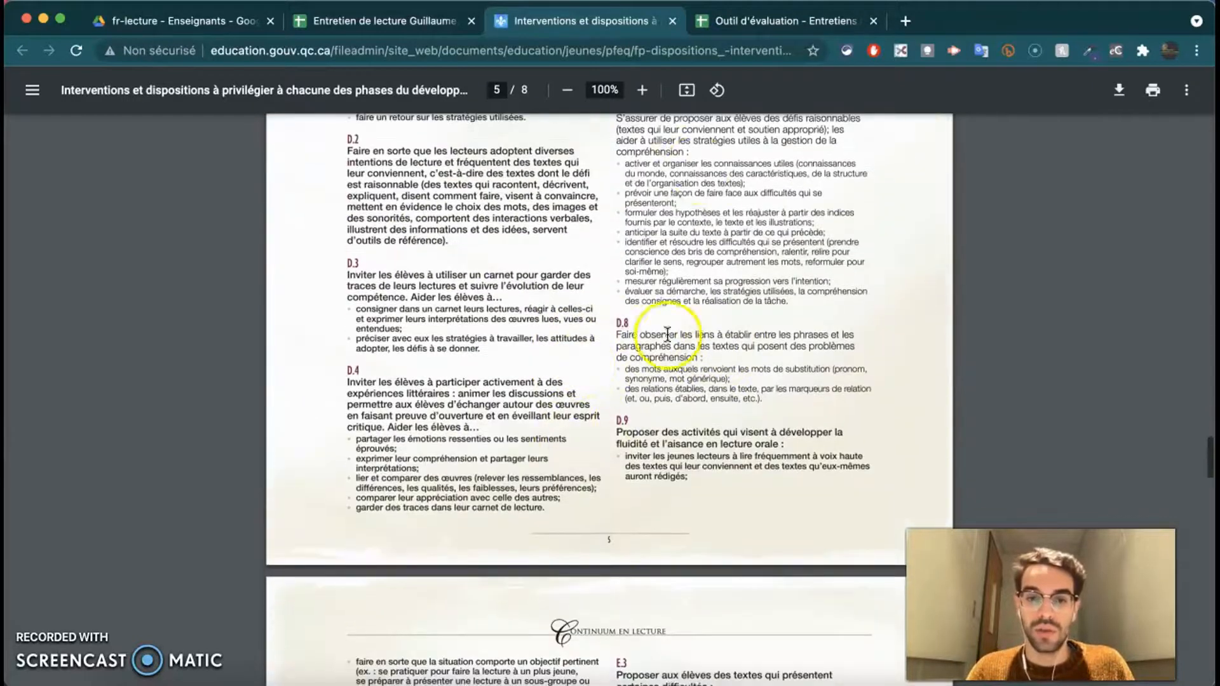
- Close the interventions PDF and return to the evaluation sheet
{"action": "left_click", "coordinate": [673, 21]}
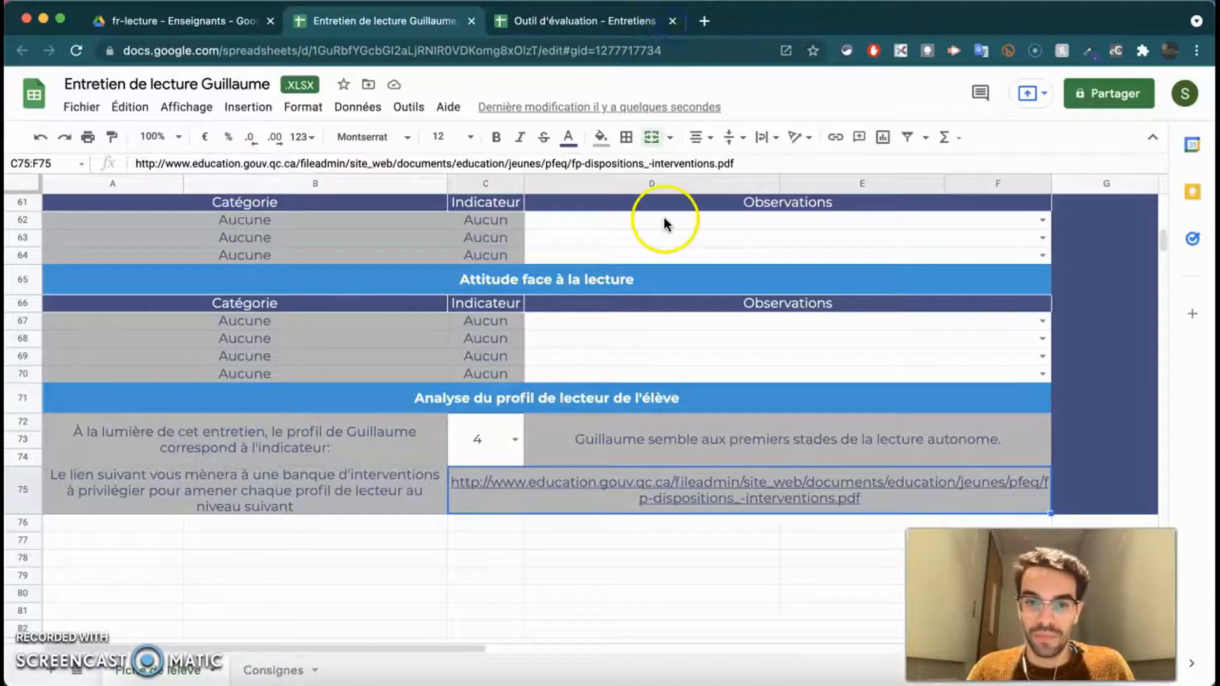
{"action": "scroll", "coordinate": [566, 281], "scroll_direction": "up", "scroll_amount": 10}
{"action": "scroll", "coordinate": [567, 282], "scroll_direction": "right", "scroll_amount": 3}
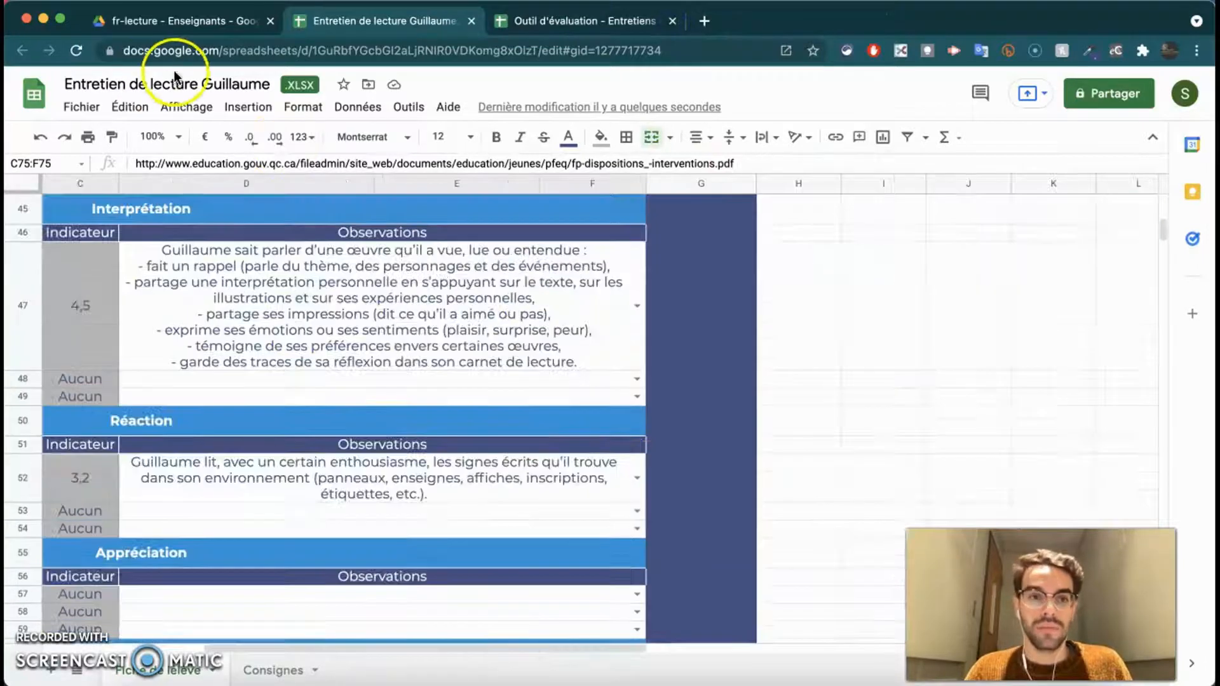
- In the Entretiens de lecture Drive folder, rename the 'Outil d'évaluation' template to NE PAS MODIFIER.xlsx
{"action": "left_click", "coordinate": [180, 27]}
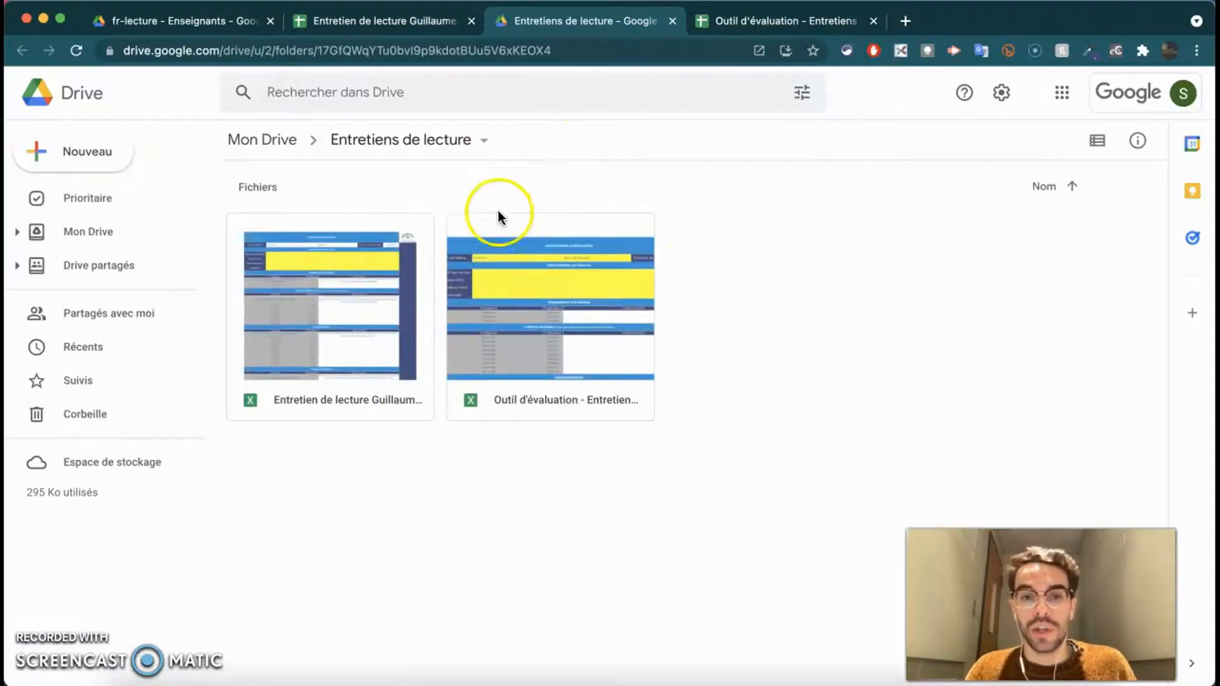
{"action": "left_click", "coordinate": [516, 305]}
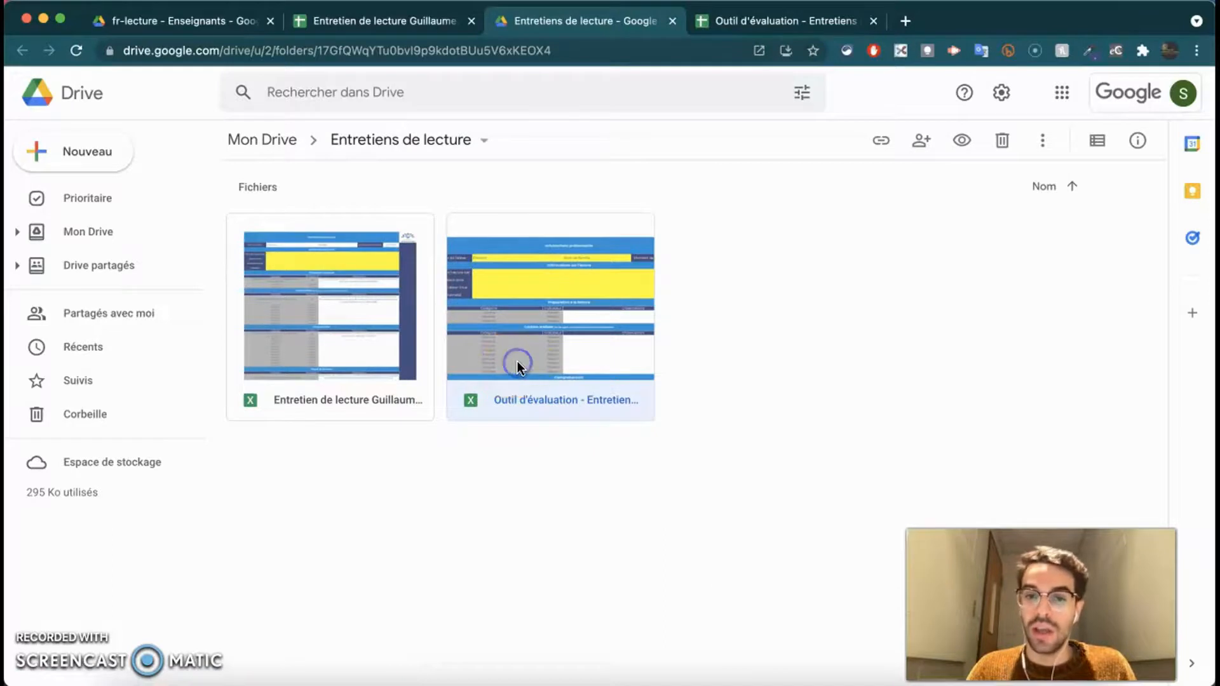
{"action": "right_click", "coordinate": [592, 325]}
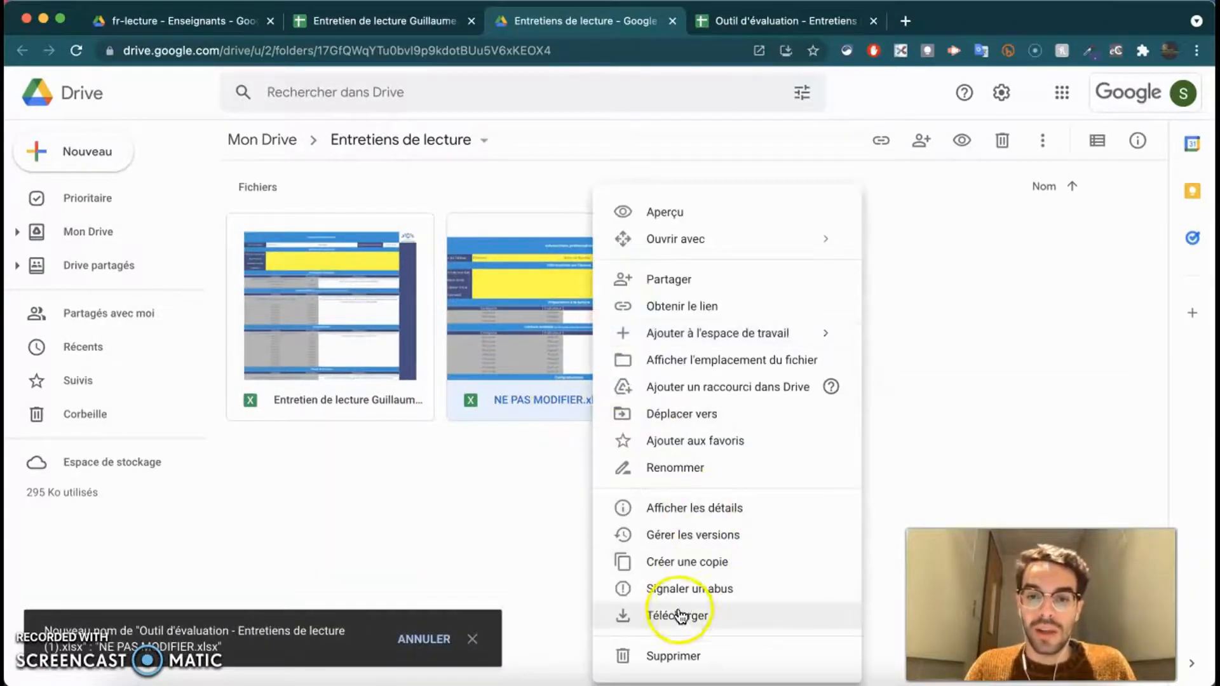
{"action": "left_click", "coordinate": [626, 570]}
{"action": "left_click", "coordinate": [321, 407]}
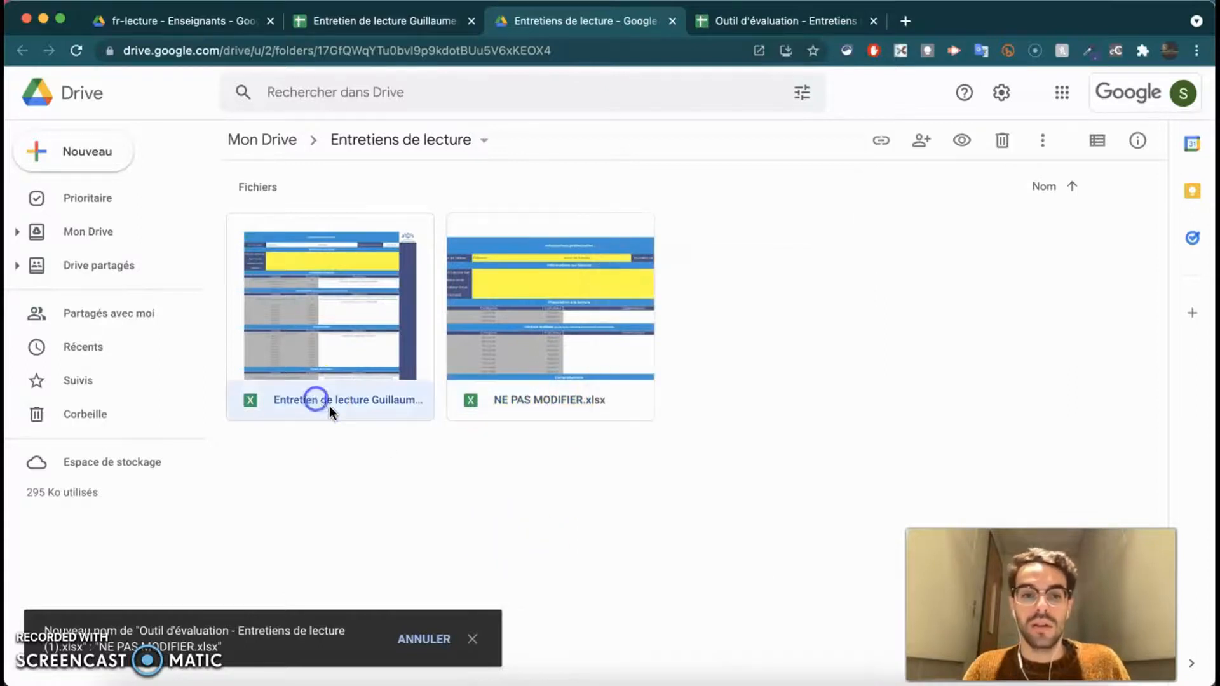